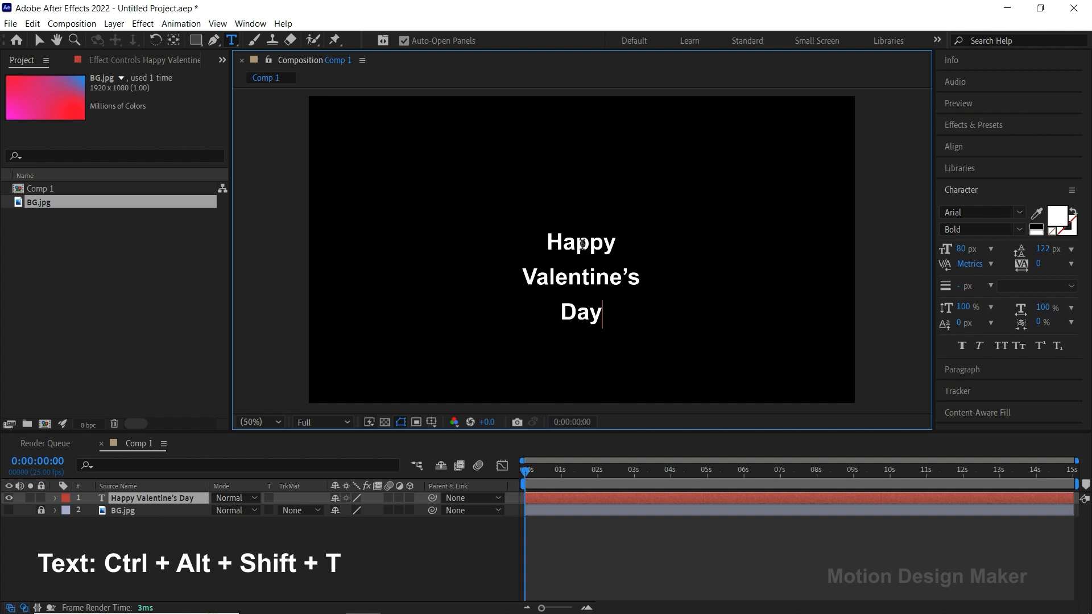
Step: Set the word "Valentine's" to a font size of 174 px with 200 px leading
drag(644, 277, 525, 270)
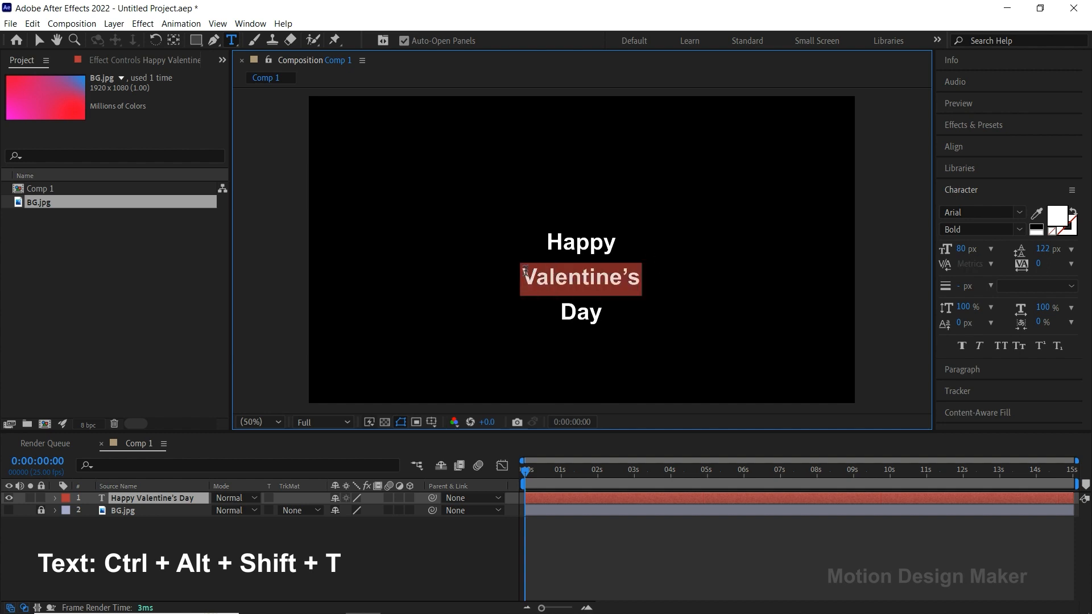
drag(963, 249, 992, 248)
click(980, 248)
text(174)
key(Return)
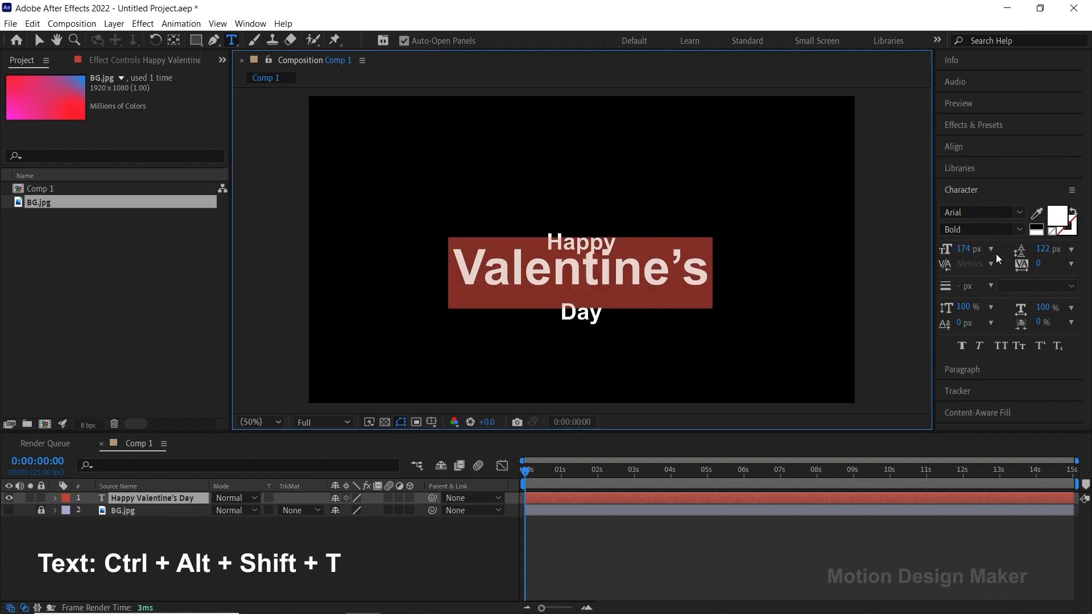
drag(1044, 255, 1058, 251)
click(1059, 251)
text(200)
key(Return)
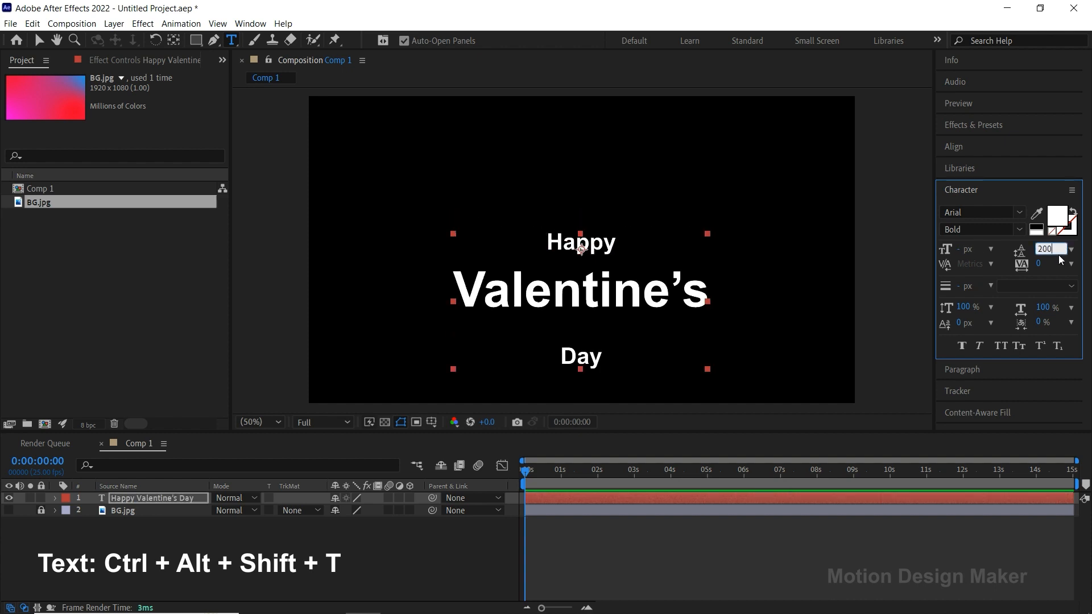
Step: Reduce the leading of the word "Day" to 122 px and finish the text editing
drag(603, 356, 560, 355)
drag(1043, 249, 992, 256)
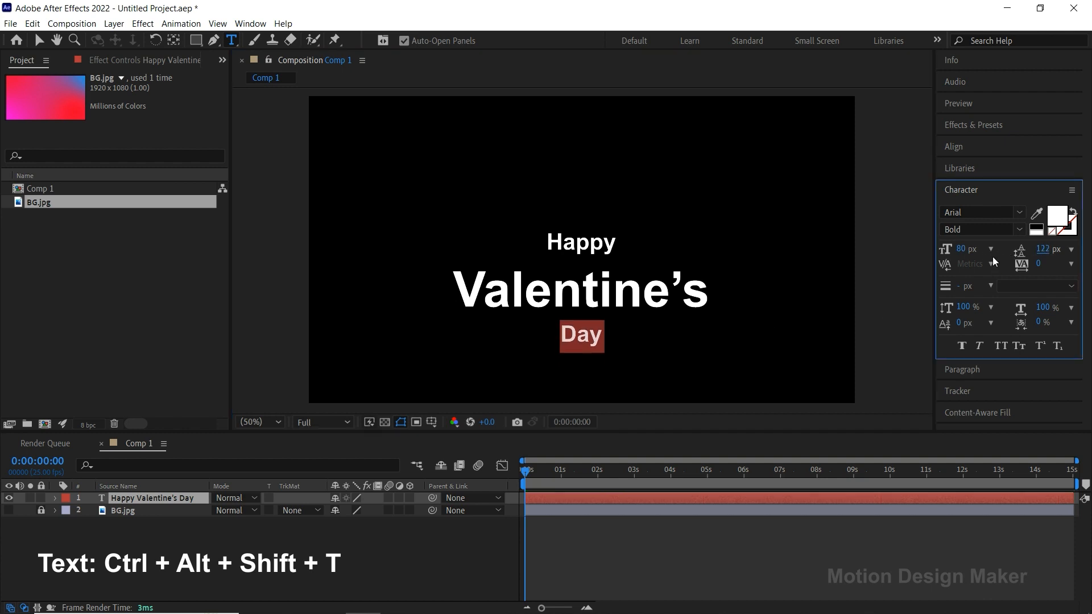
click(599, 527)
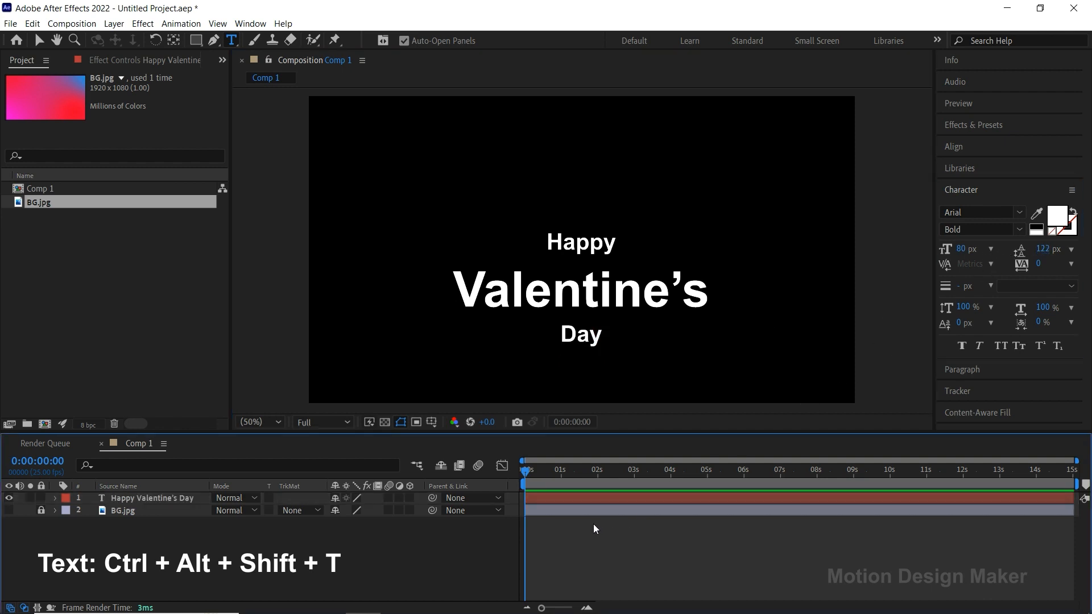
Step: Move the text layer's anchor point to the middle of the text and centre the layer horizontally and vertically in the composition
click(565, 500)
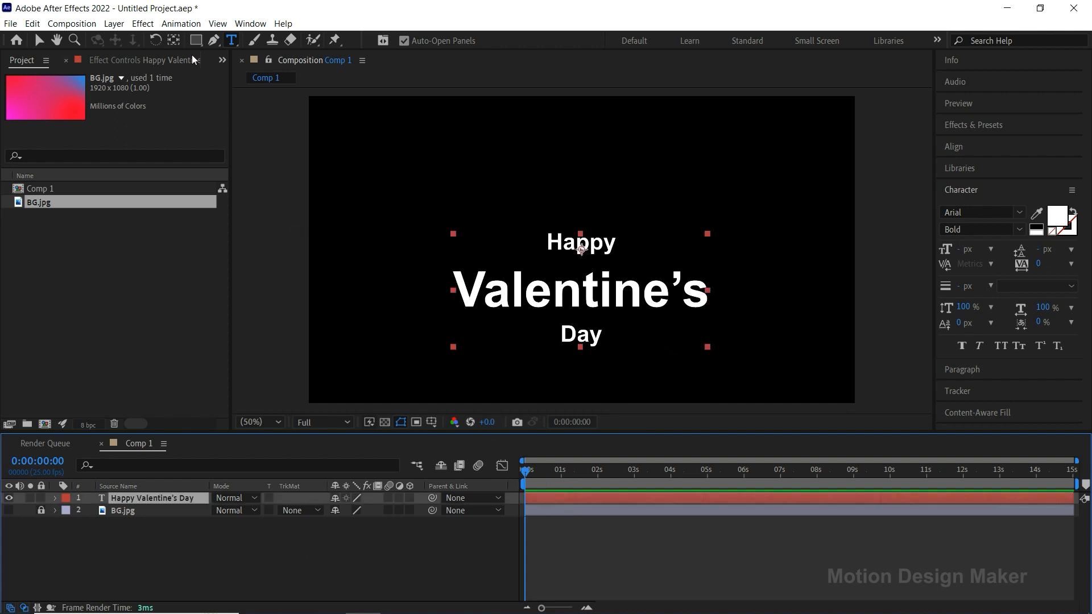
key(y)
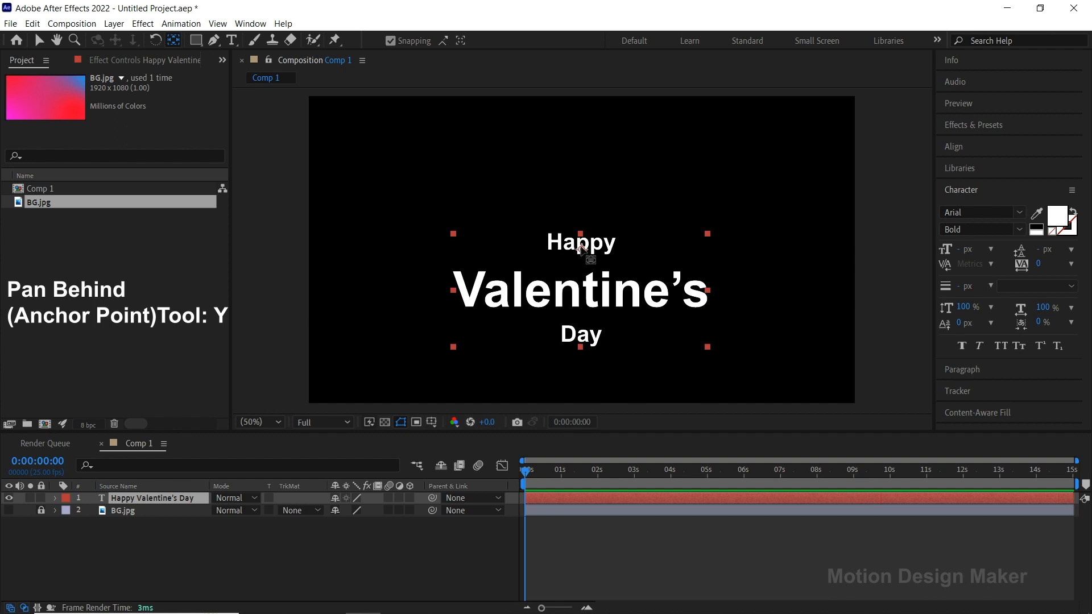
drag(580, 249, 583, 288)
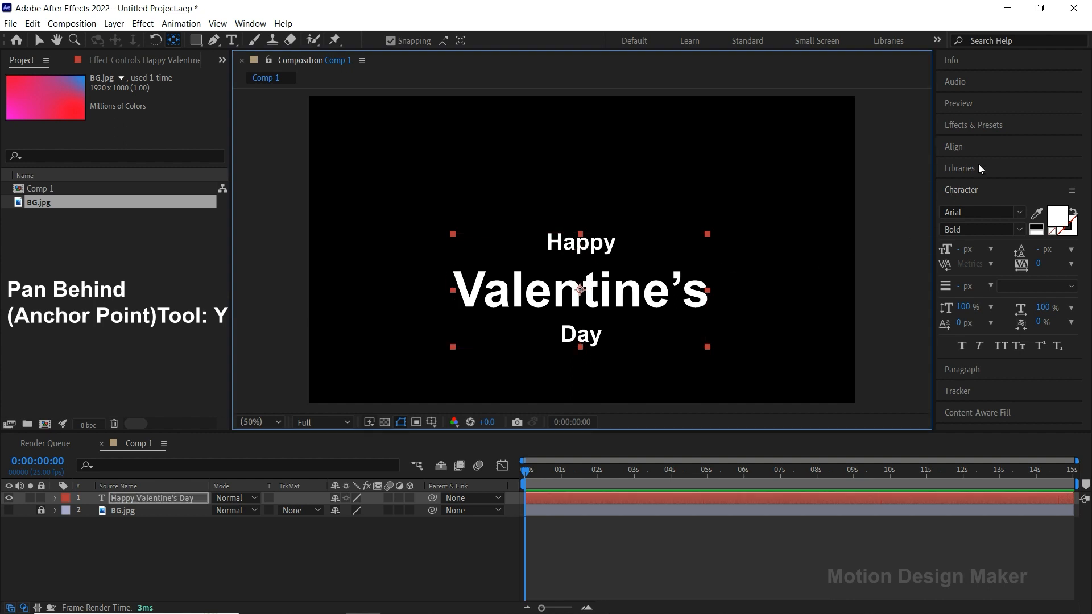
click(982, 148)
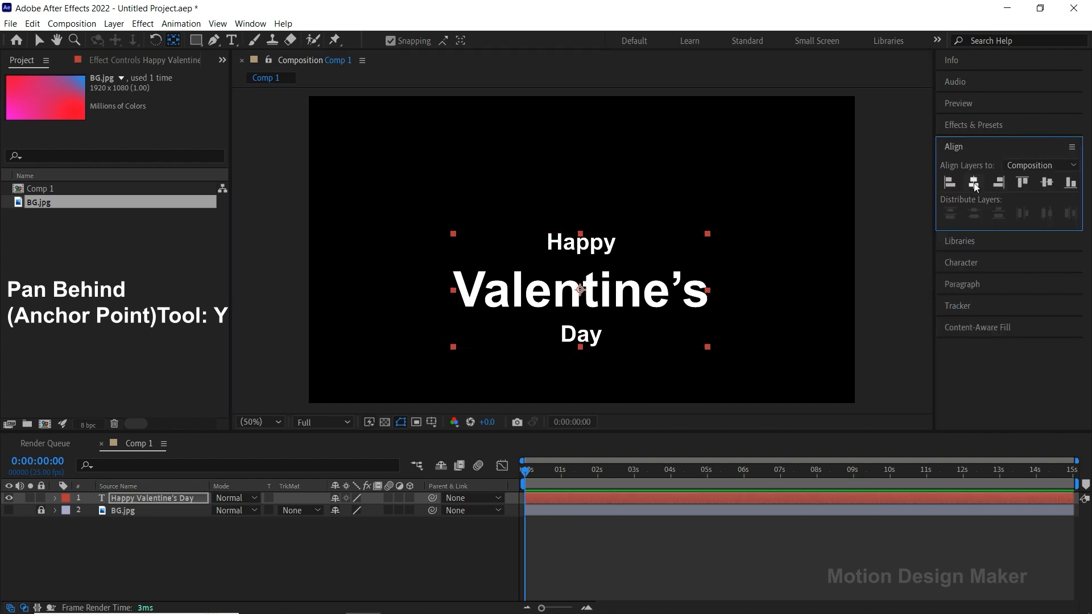
click(974, 183)
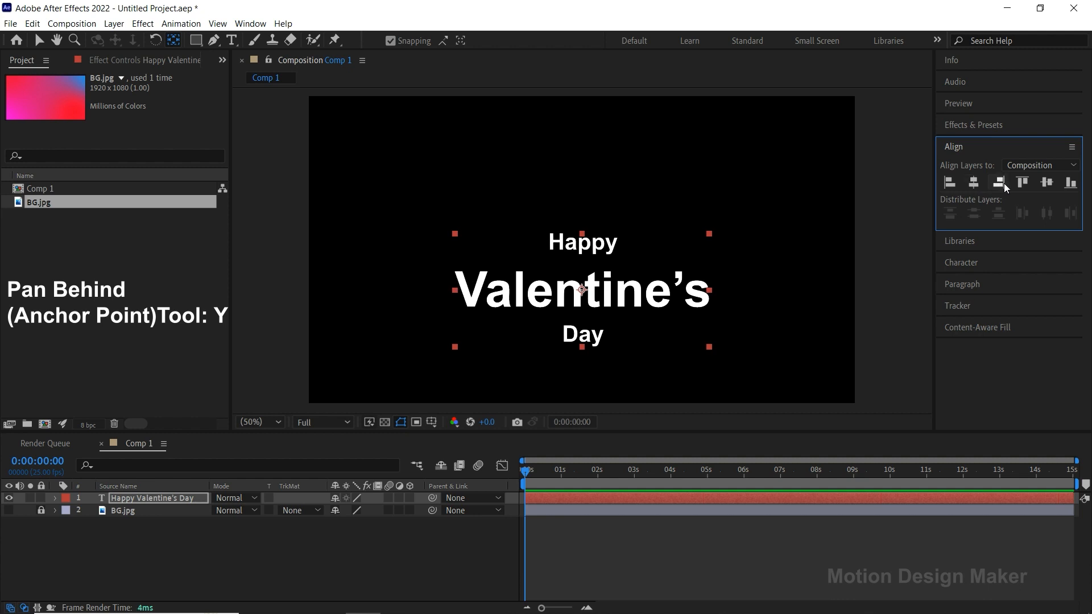
click(1049, 182)
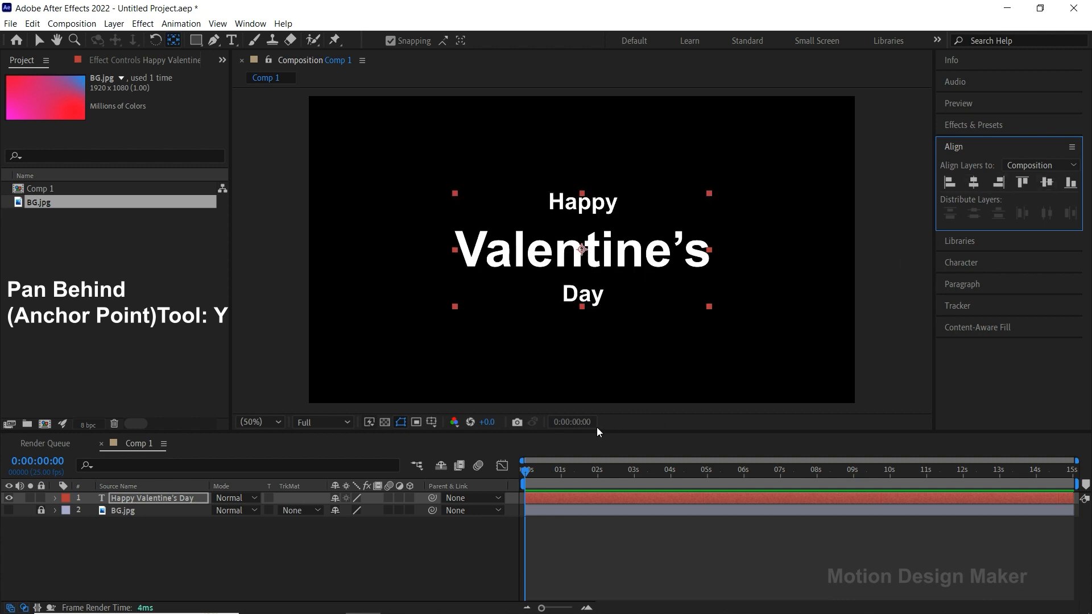
Step: Enlarge the timeline area and add a Position animator to the Happy Valentine's Day text layer
drag(583, 434, 592, 331)
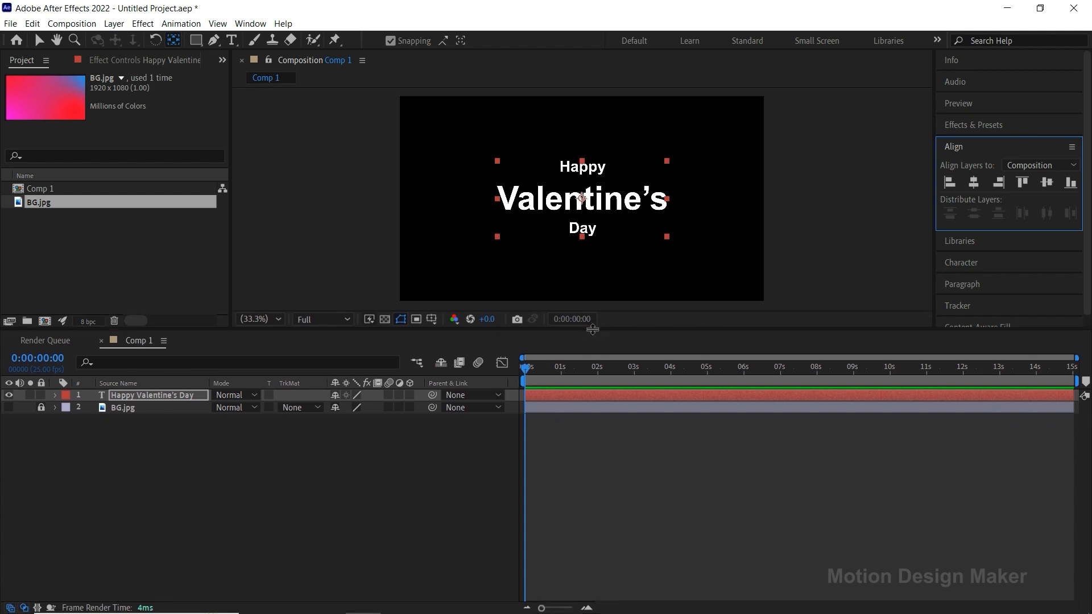
click(173, 393)
click(54, 394)
click(87, 407)
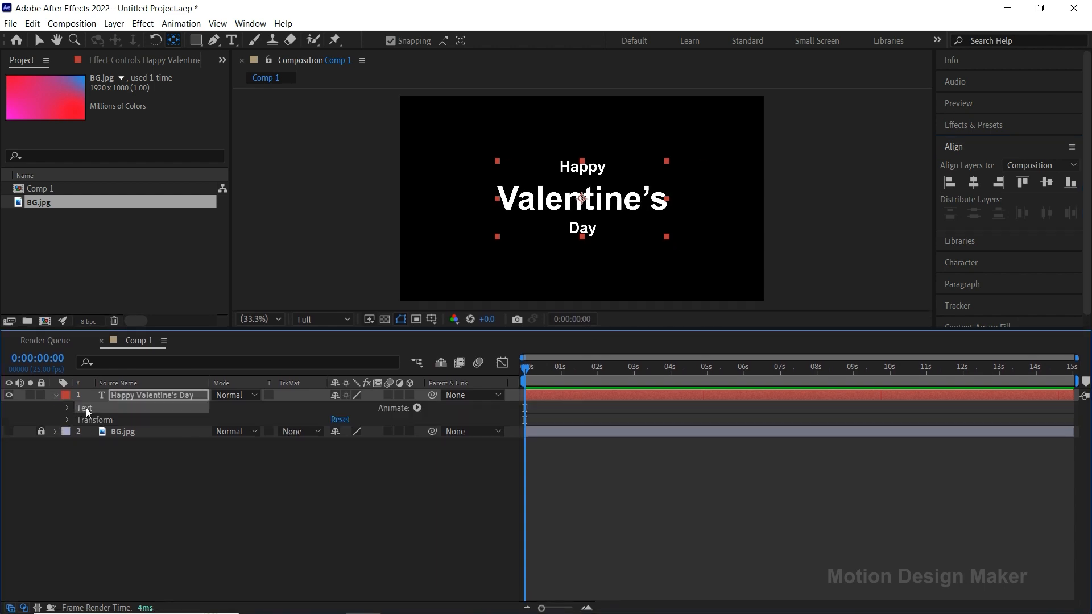
click(67, 407)
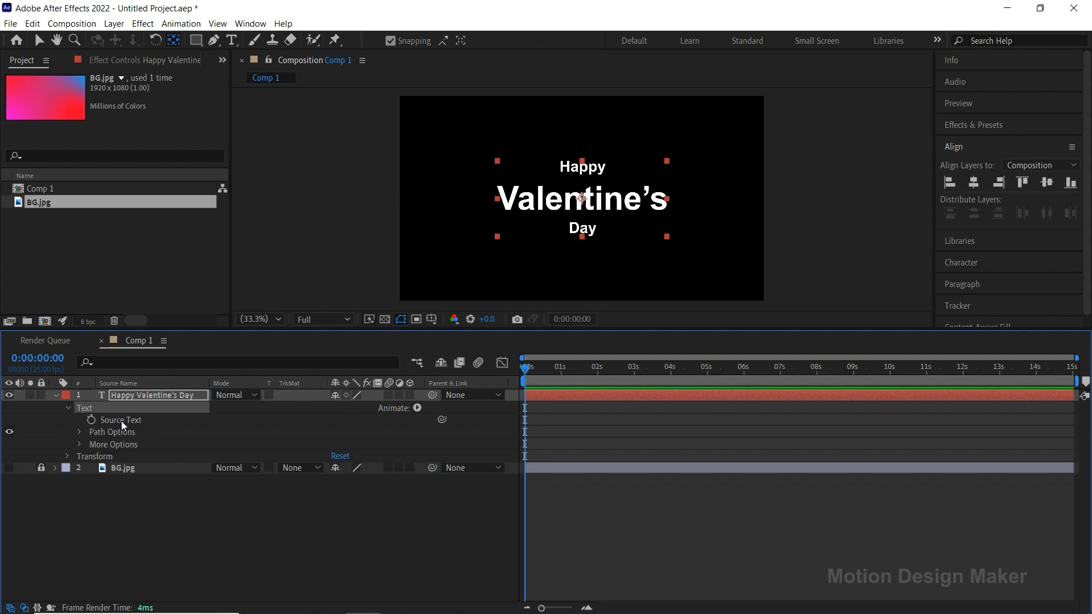
click(417, 408)
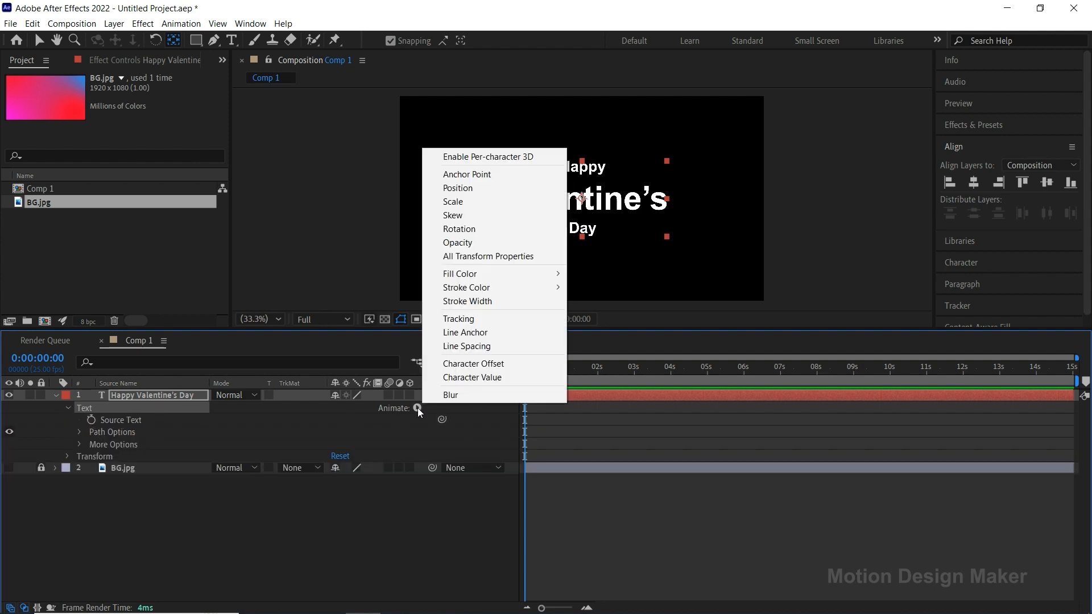
click(514, 188)
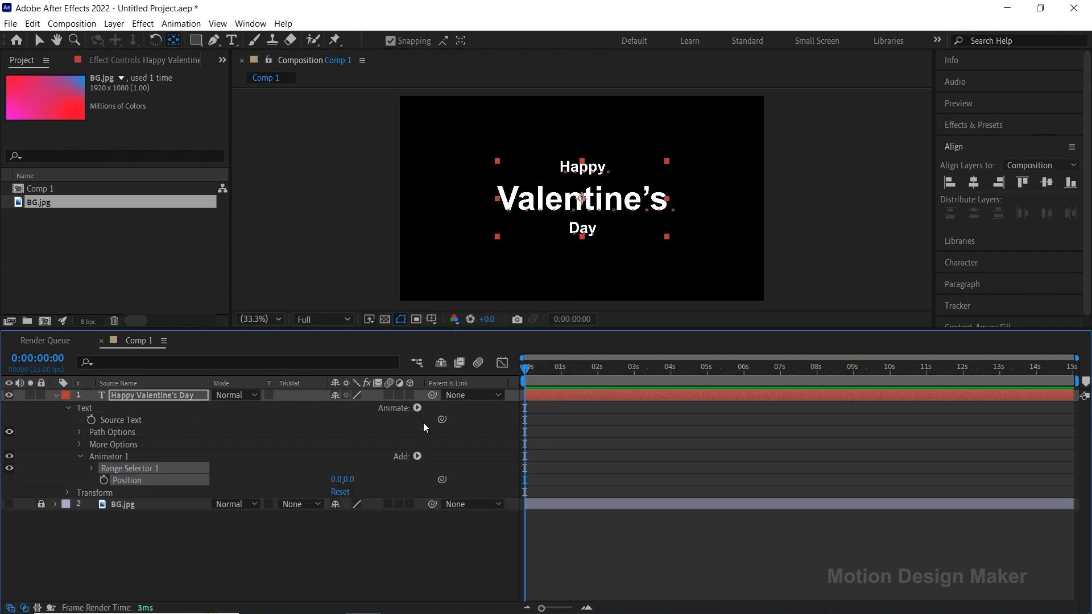
Step: Set the text animator's Position to 0.0, 200.0
drag(356, 482, 431, 484)
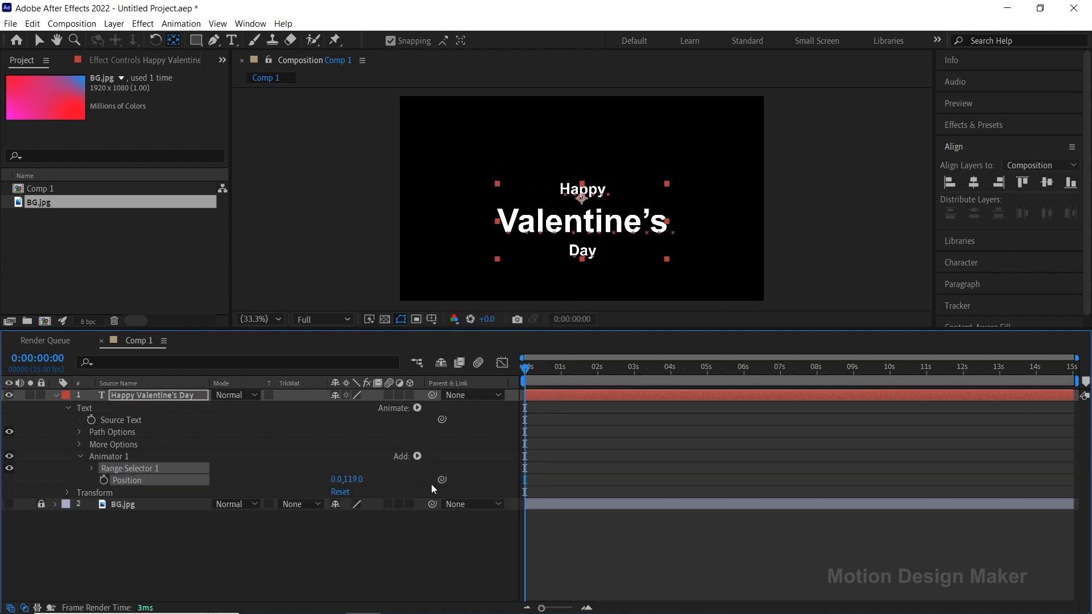
click(353, 479)
text(200)
key(Return)
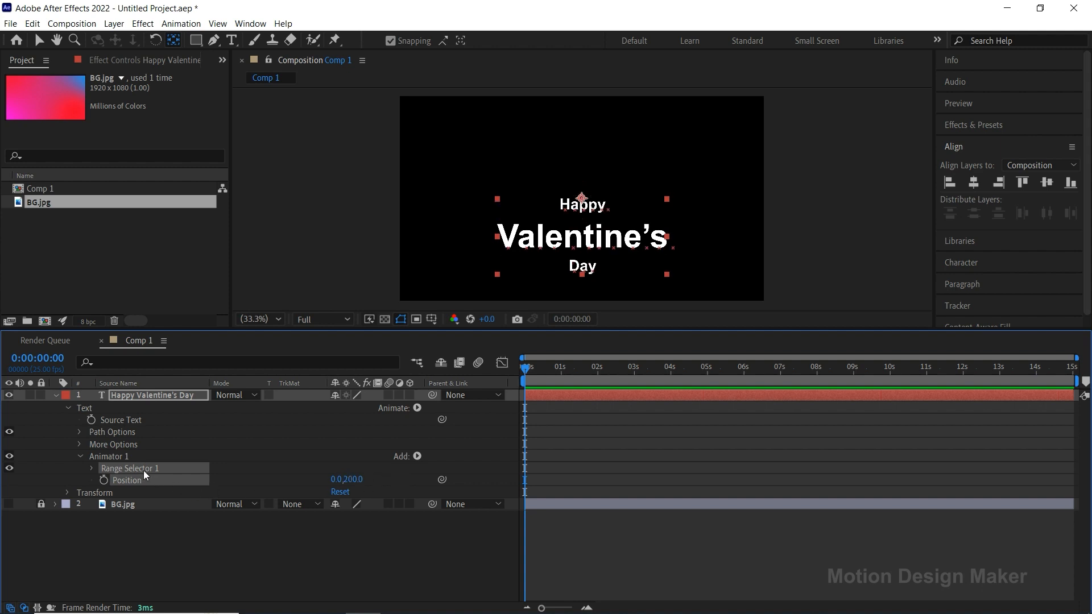
Step: Start keyframing the Offset of Range Selector 1 at 0:00:00:00 with a value of -100%
click(92, 468)
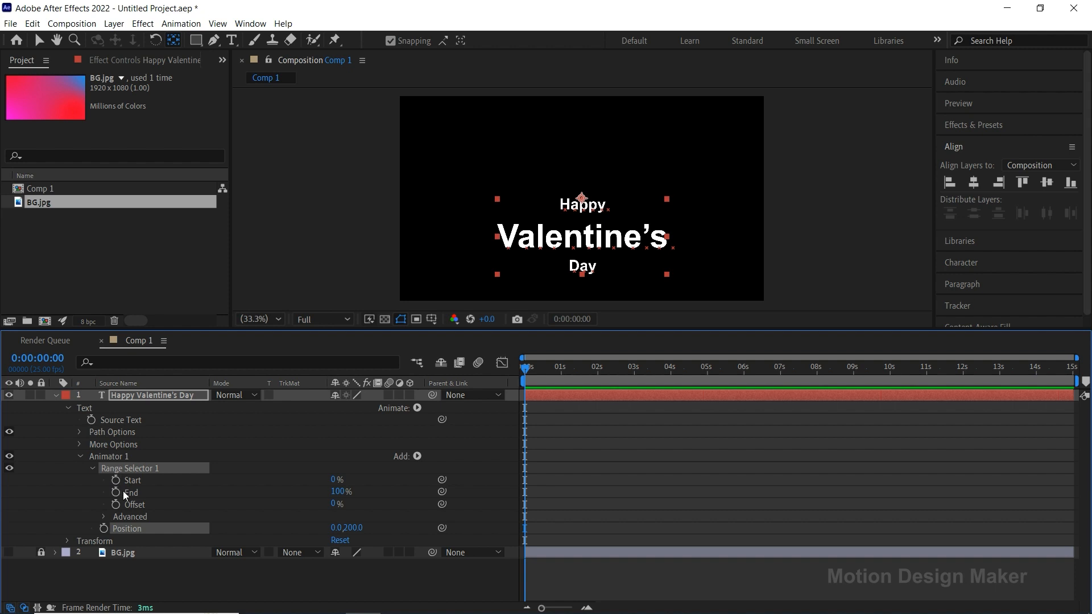
click(138, 505)
click(115, 505)
click(334, 504)
text(-100)
key(Return)
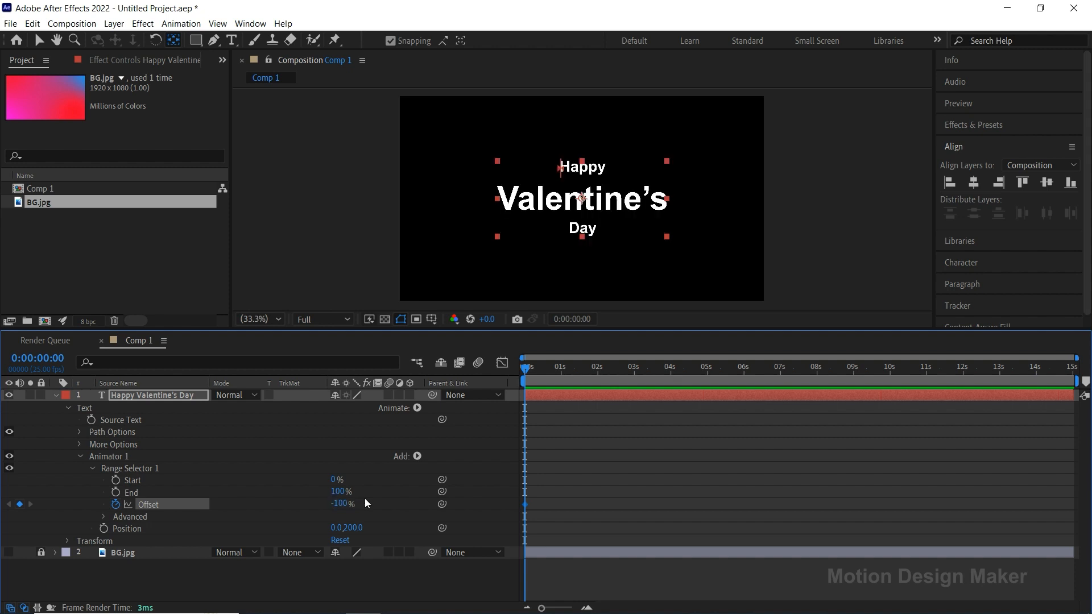
Step: Keyframe the range selector's Offset at 100% at 0:00:01:10 and preview the animation from the start
drag(525, 372, 575, 376)
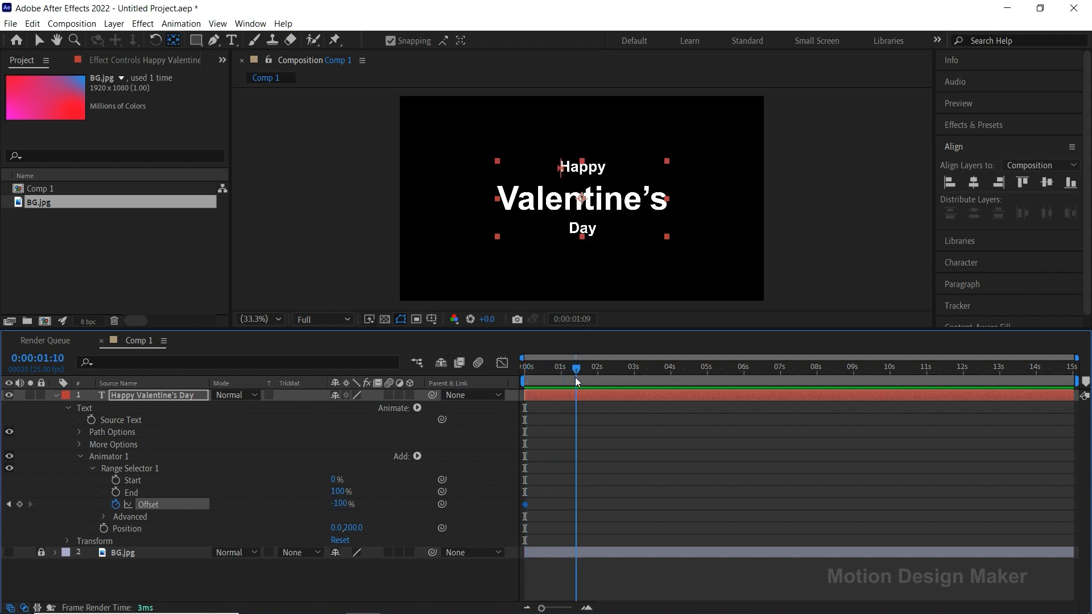
click(340, 504)
text(100)
key(Return)
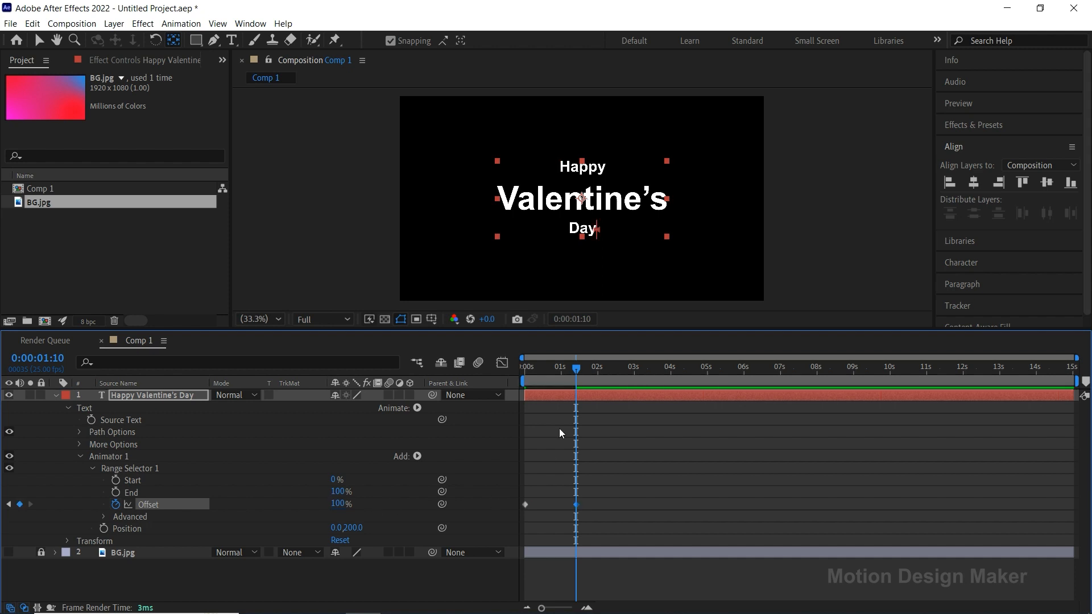
drag(576, 368, 508, 371)
key(space)
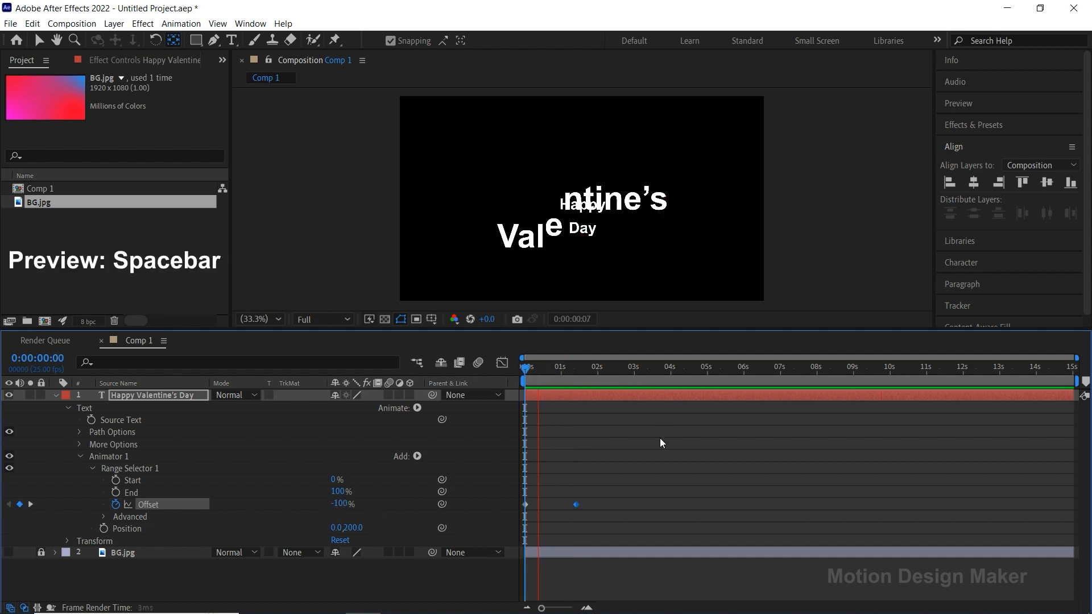
key(space)
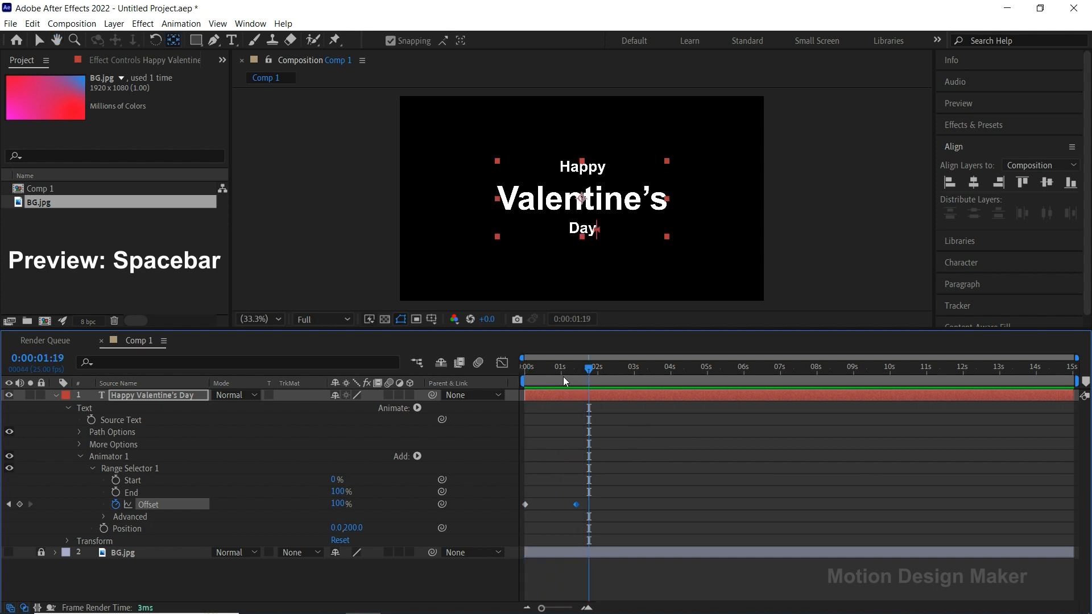
Step: In the range selector's Advanced settings, set Shape to Ramp Up and Ease Low to 20%
drag(563, 377, 554, 378)
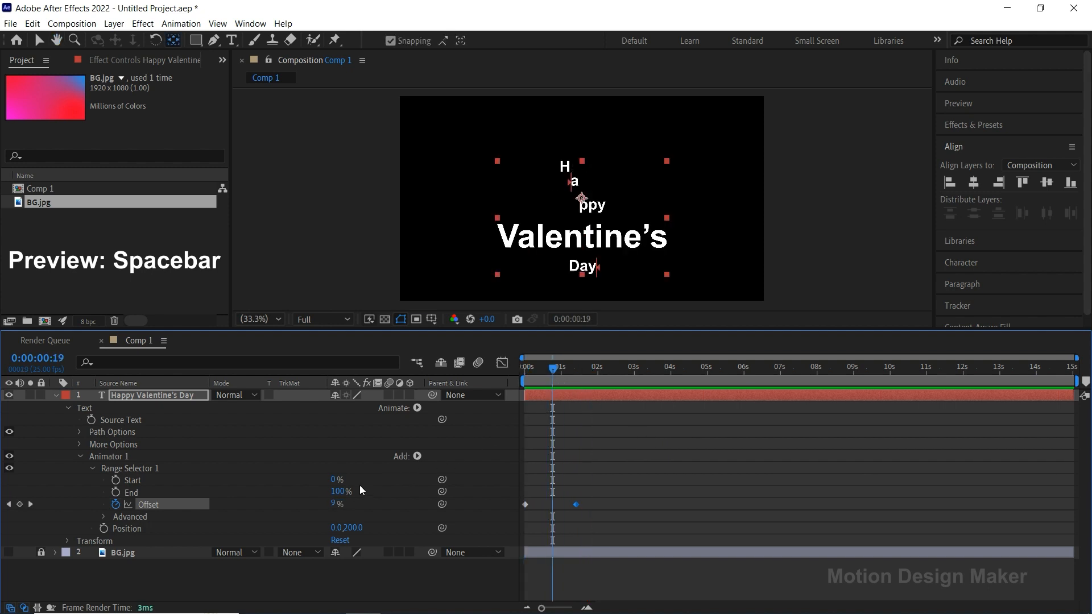
click(140, 516)
click(104, 518)
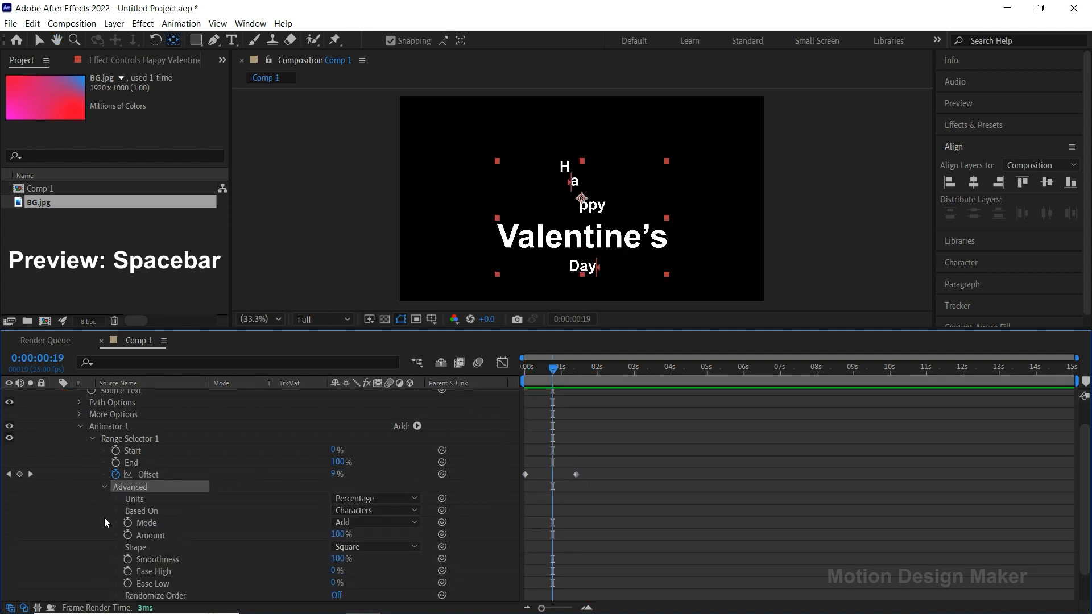
click(384, 547)
click(409, 481)
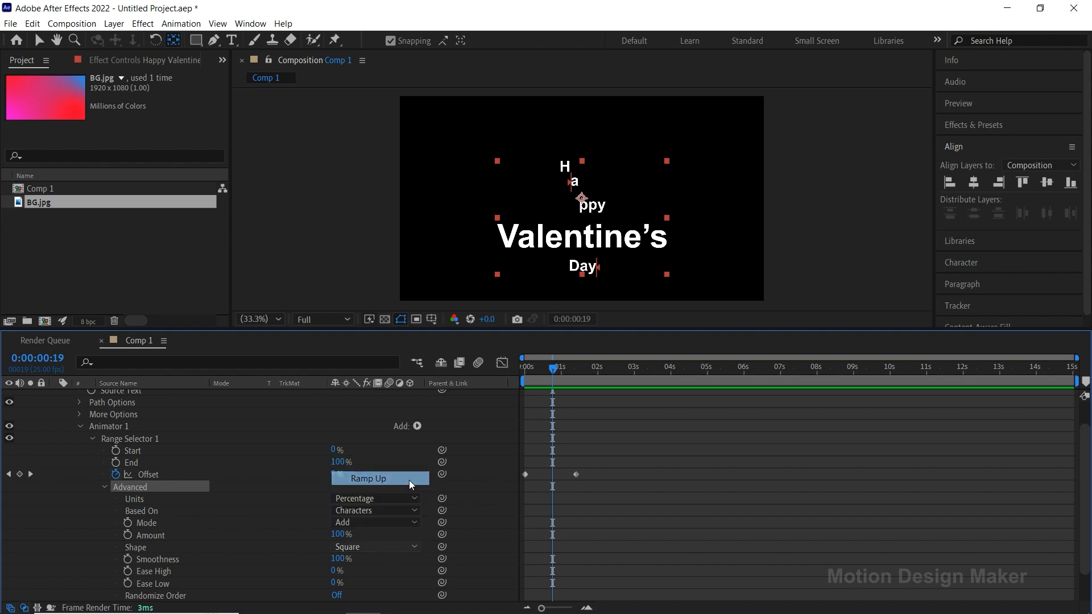
click(335, 571)
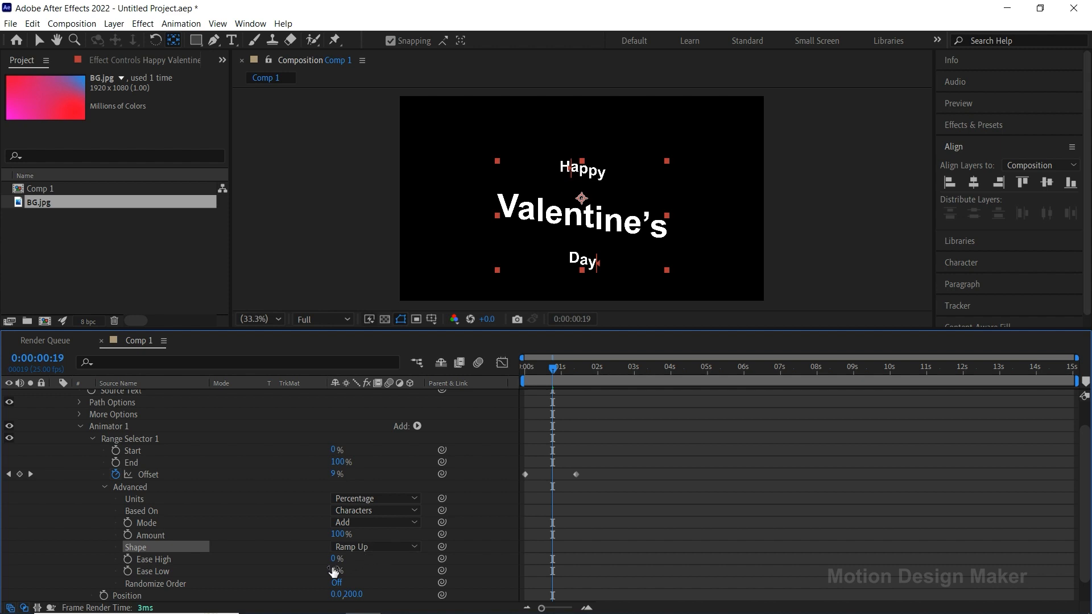
text(20)
key(Return)
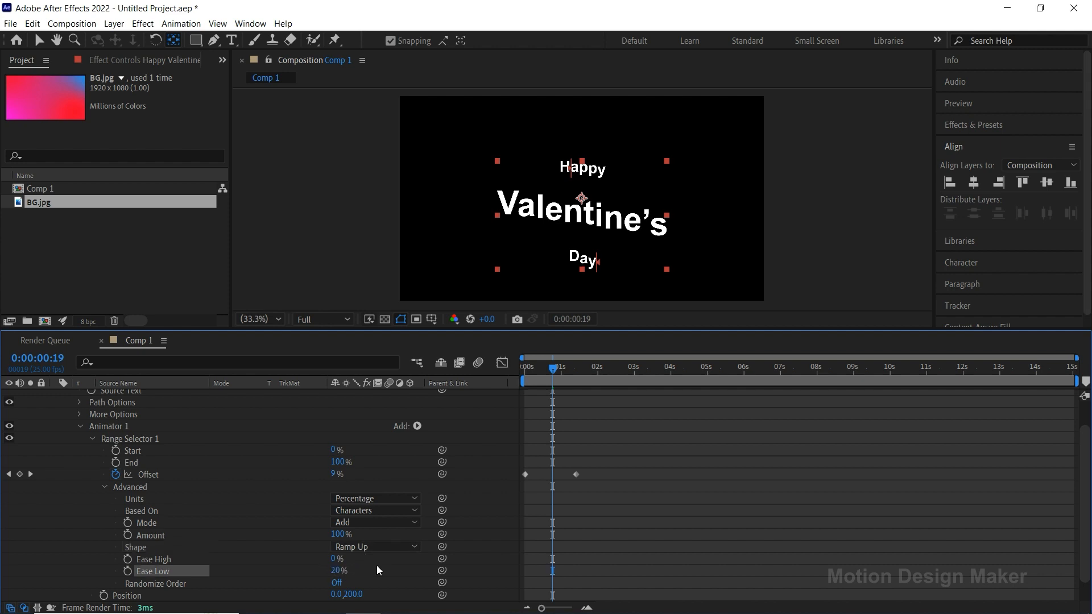
Step: Preview the eased text animation, and set the range selector's Based On option to Words
key(space)
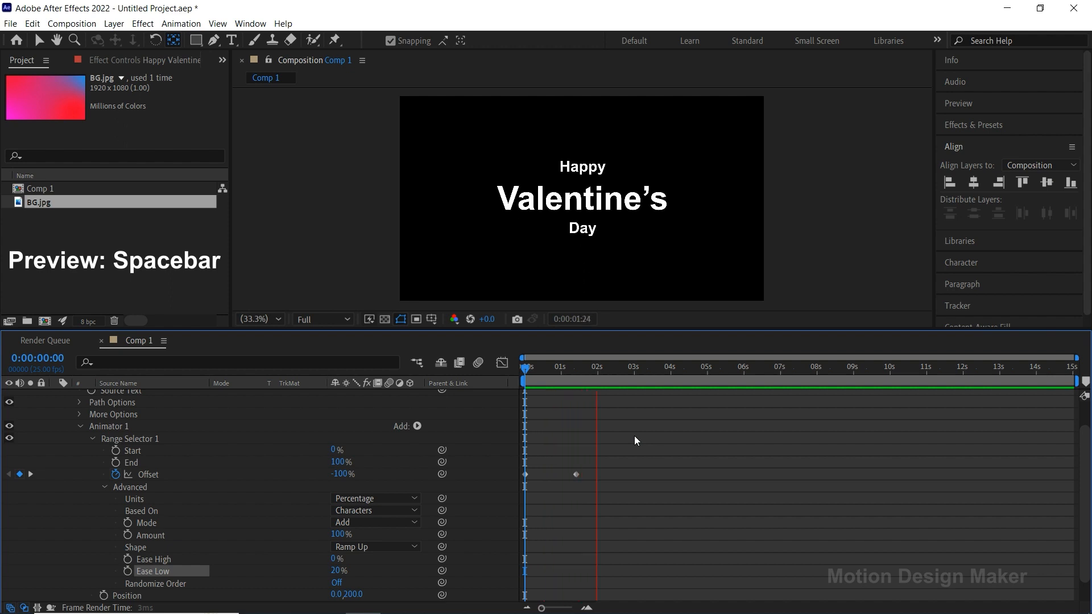
key(space)
drag(613, 377, 518, 380)
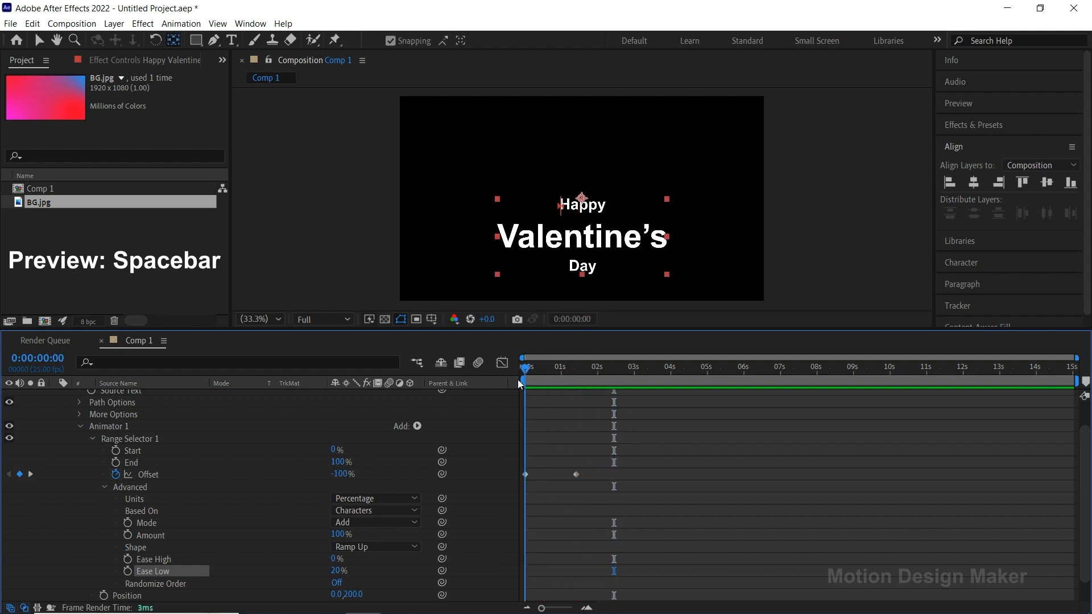
key(space)
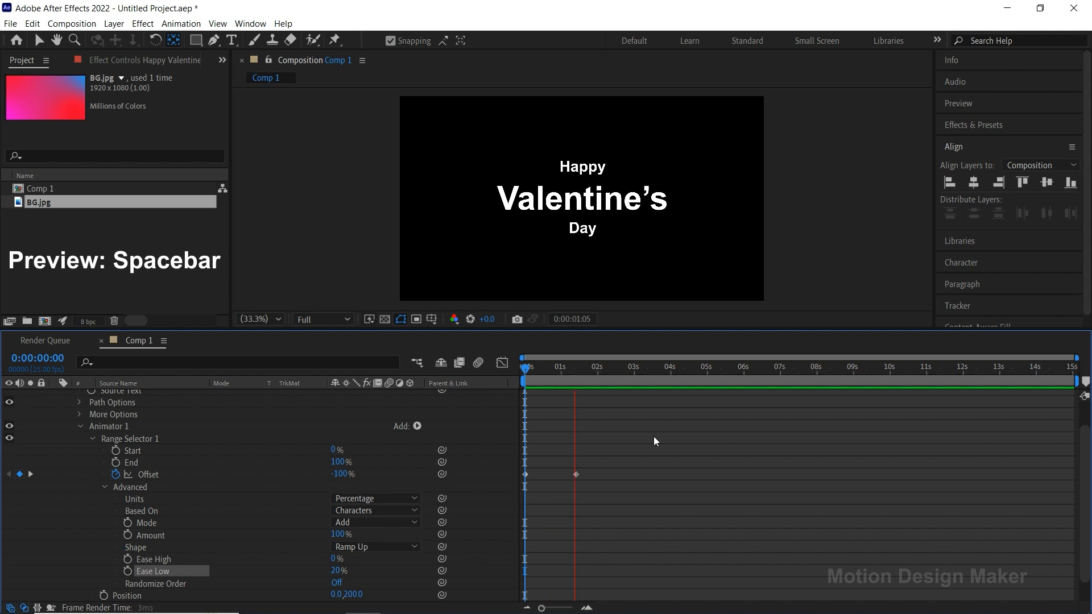
key(space)
drag(617, 376, 552, 383)
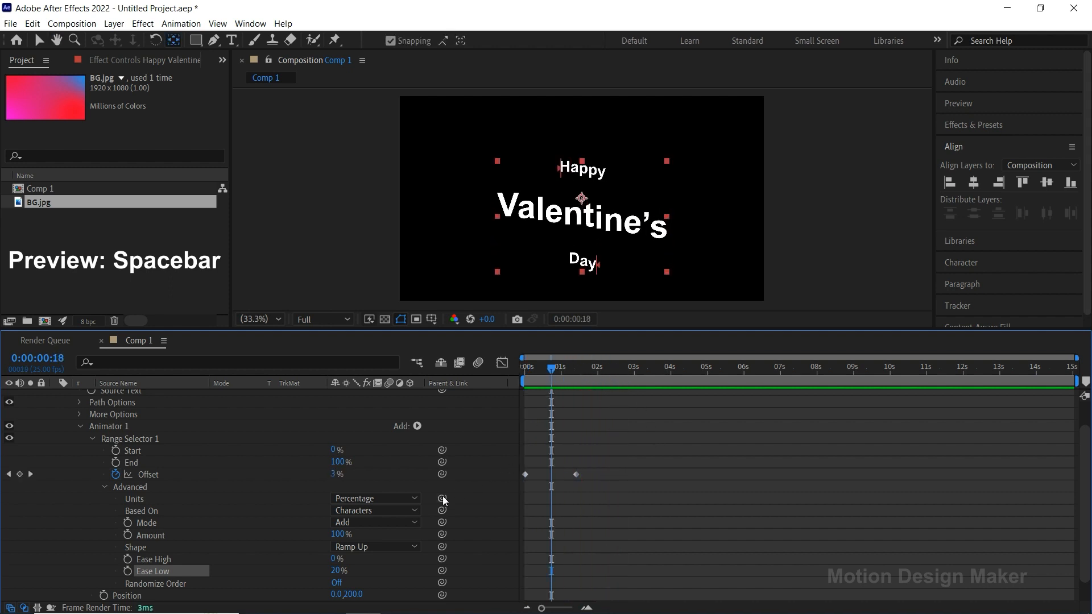
click(414, 511)
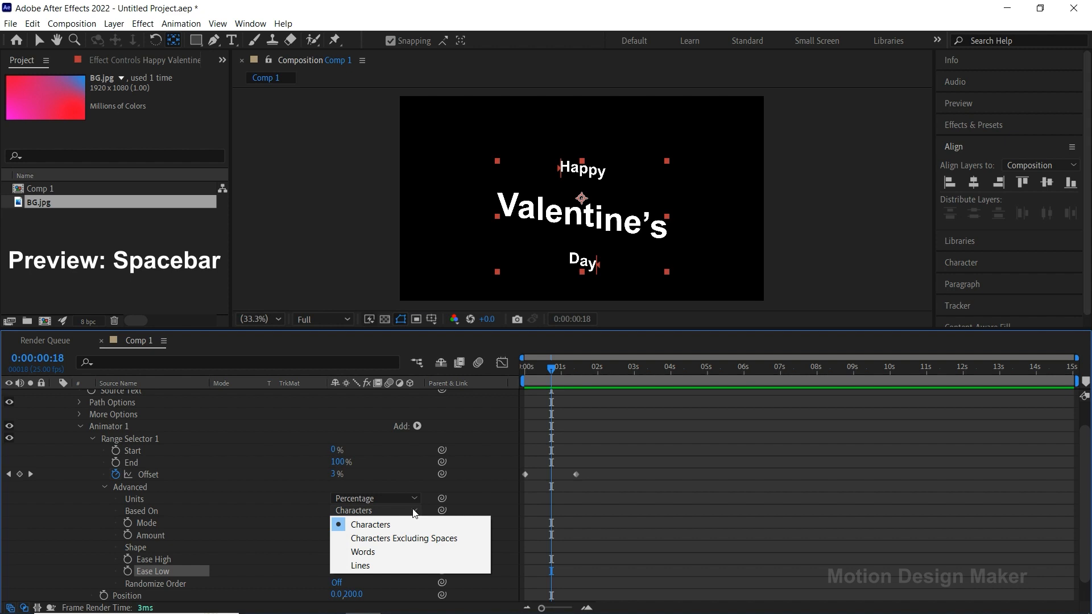
click(400, 551)
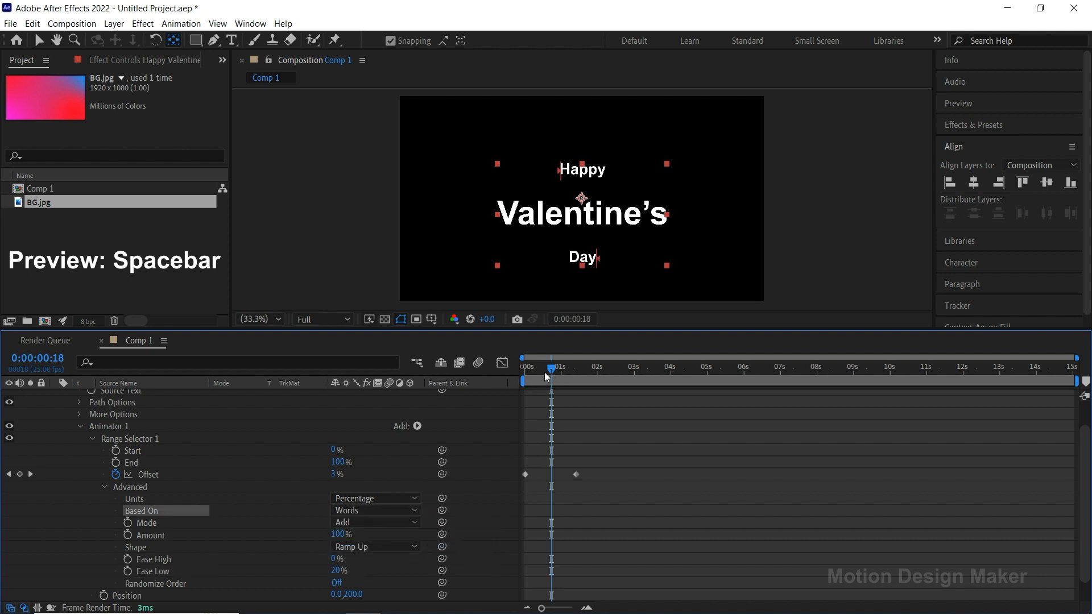
Step: Preview the word-based text animation from the start twice
drag(549, 375, 509, 378)
key(space)
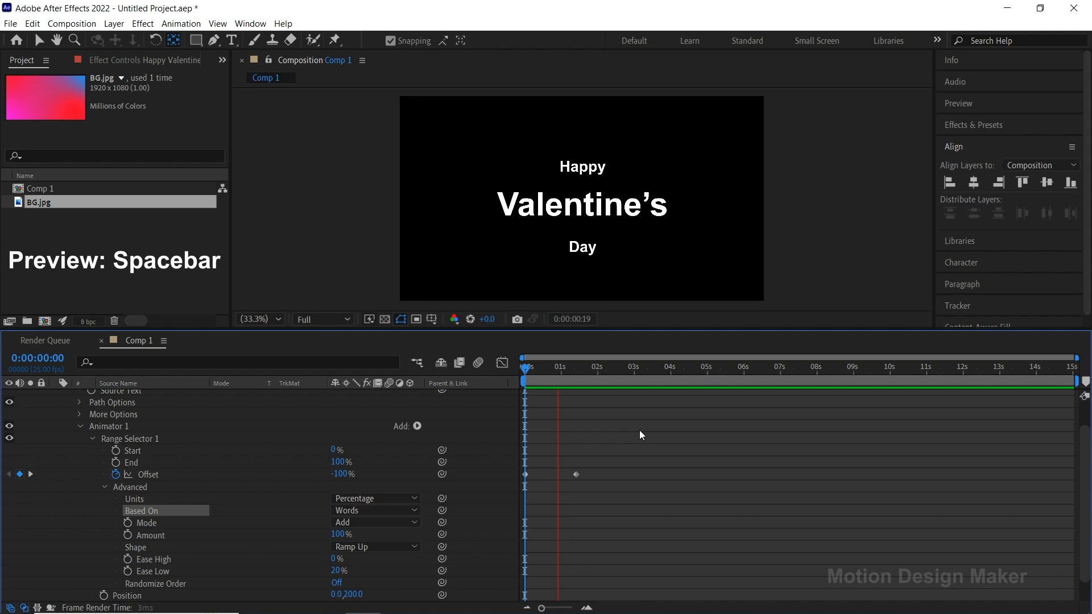
key(space)
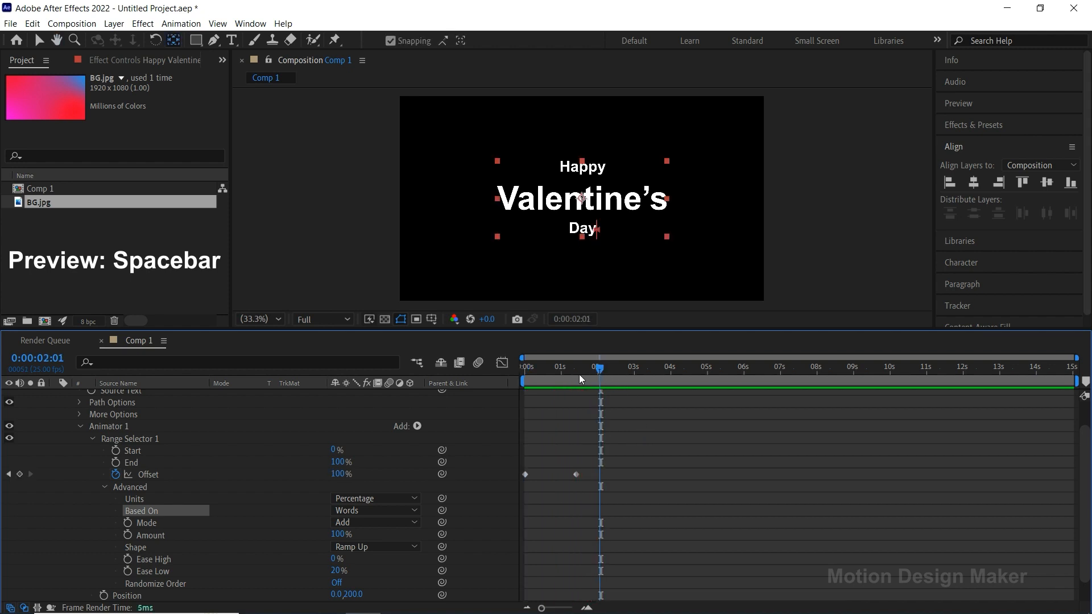
key(Home)
key(space)
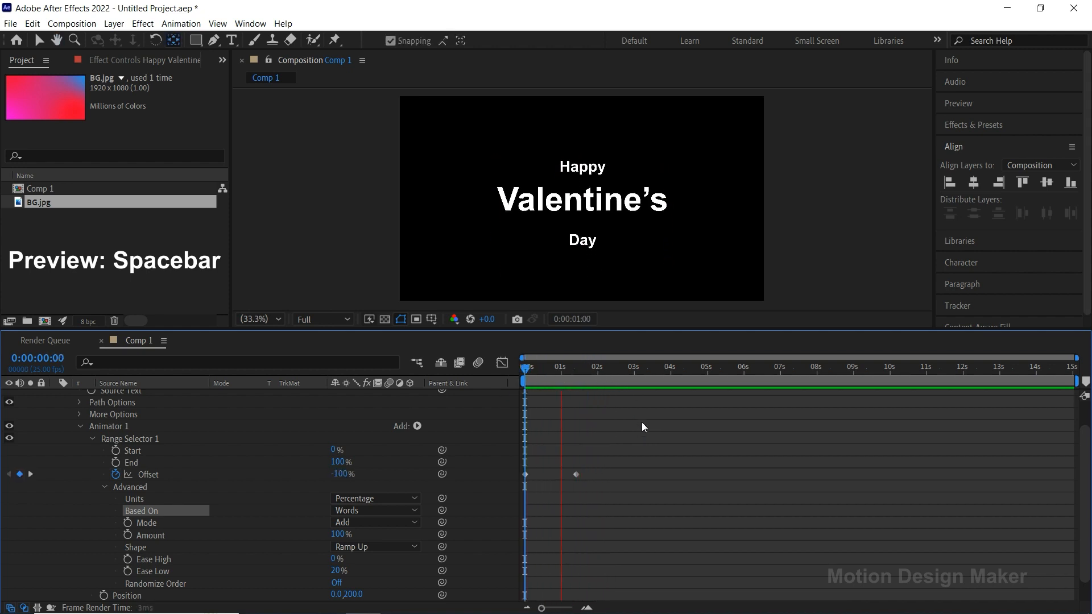
key(space)
Step: Add a Scale property to Animator 1 of the Happy Valentine's Day text layer
drag(558, 373, 551, 374)
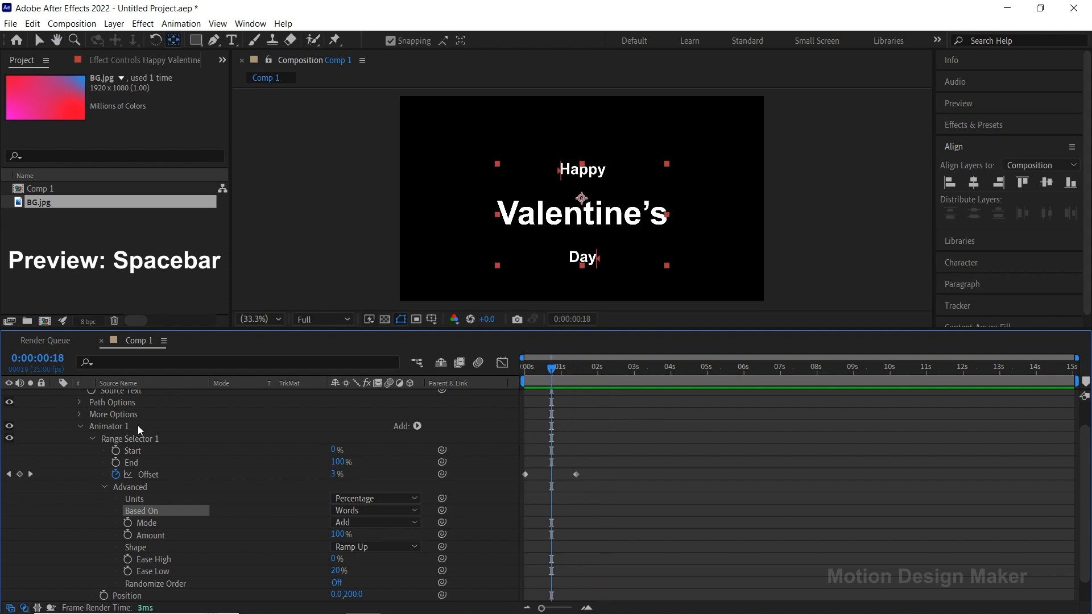
click(103, 426)
click(417, 426)
mouse_move(447, 430)
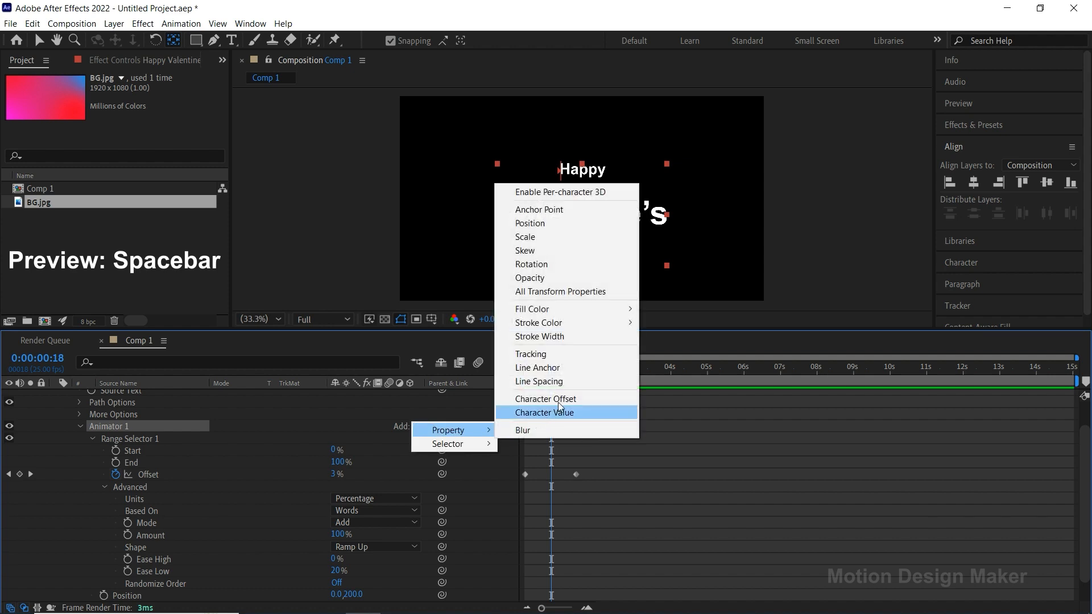
click(611, 240)
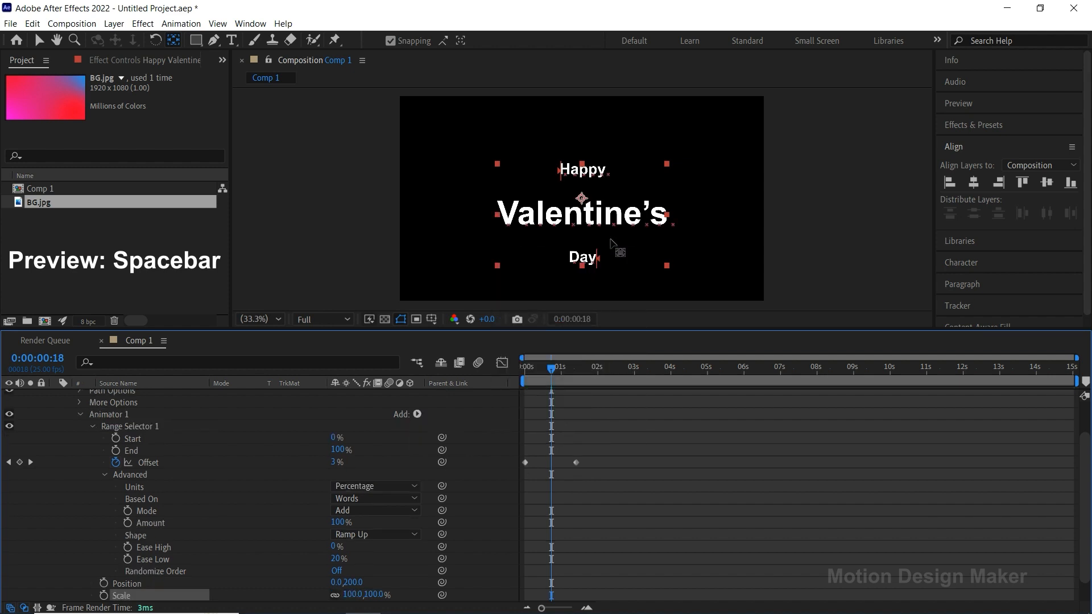
drag(597, 332, 598, 307)
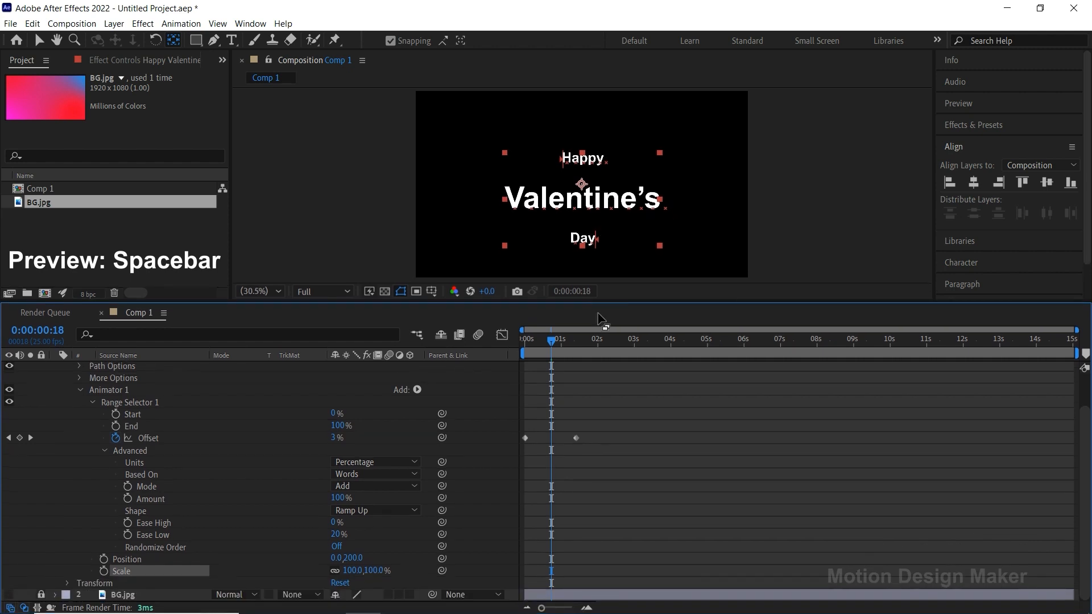
Step: Set Animator 1's Scale to 0% and preview the text animation from the start
drag(382, 576, 357, 571)
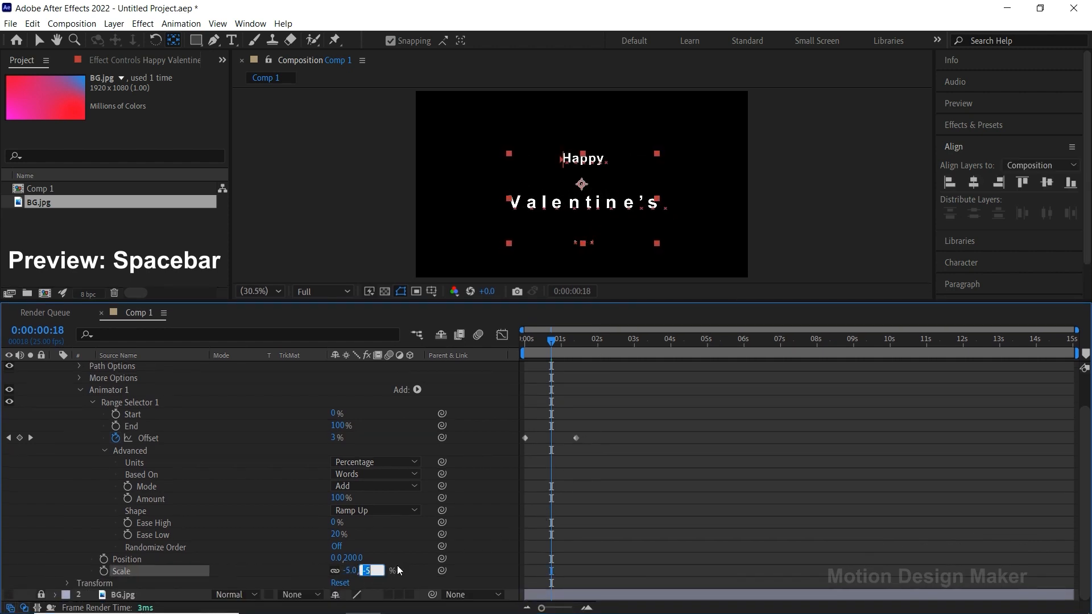
text(0)
key(Return)
drag(556, 340, 510, 352)
key(space)
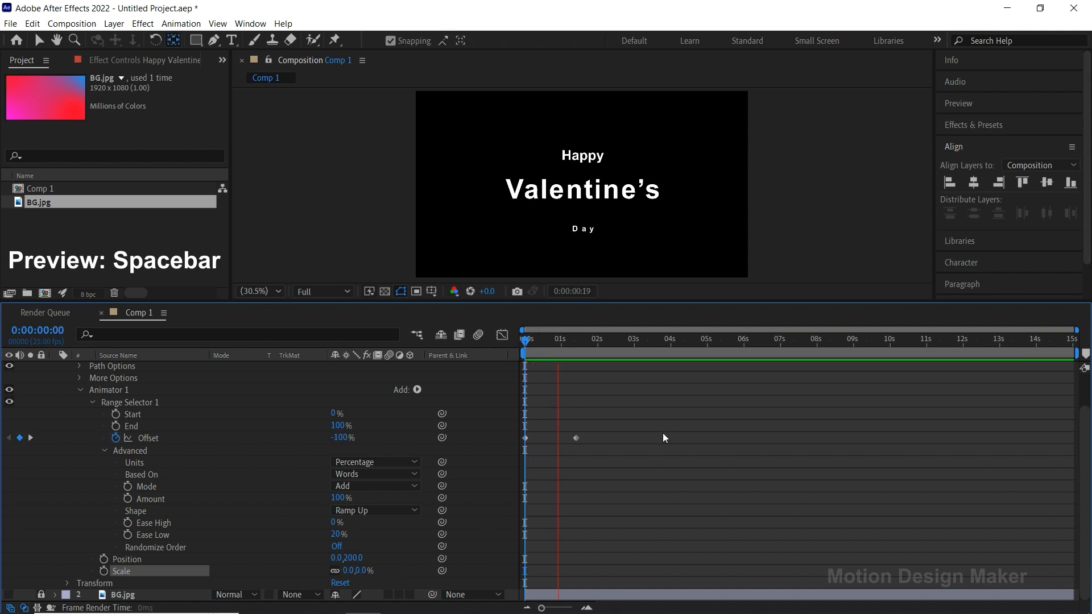
drag(578, 342, 547, 353)
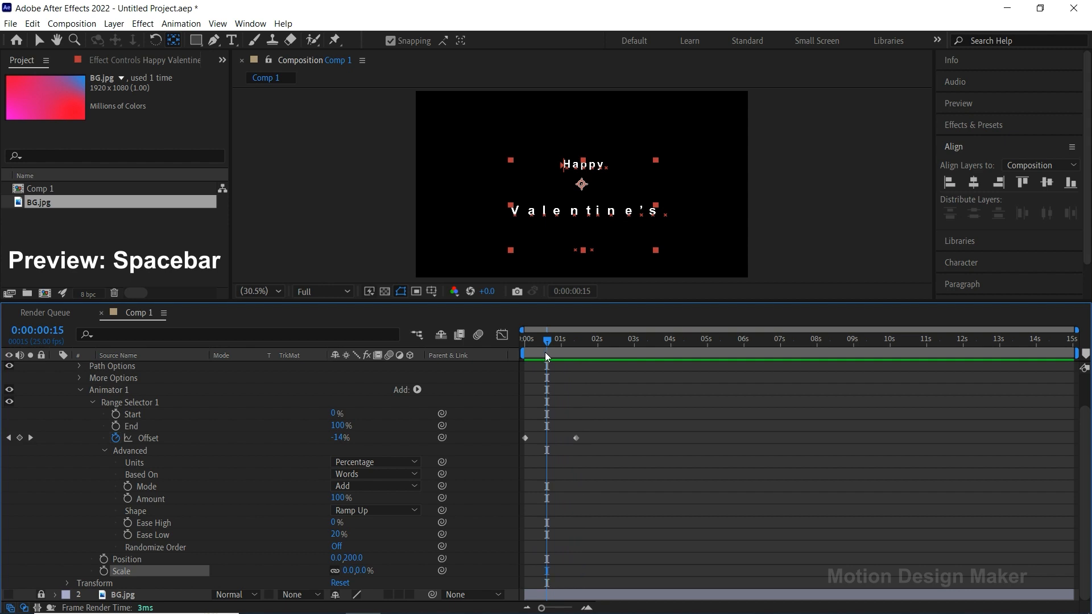
Step: Set the text layer's Anchor Point Grouping to Line under More Options and preview the animation from the start
click(92, 402)
click(103, 415)
click(80, 417)
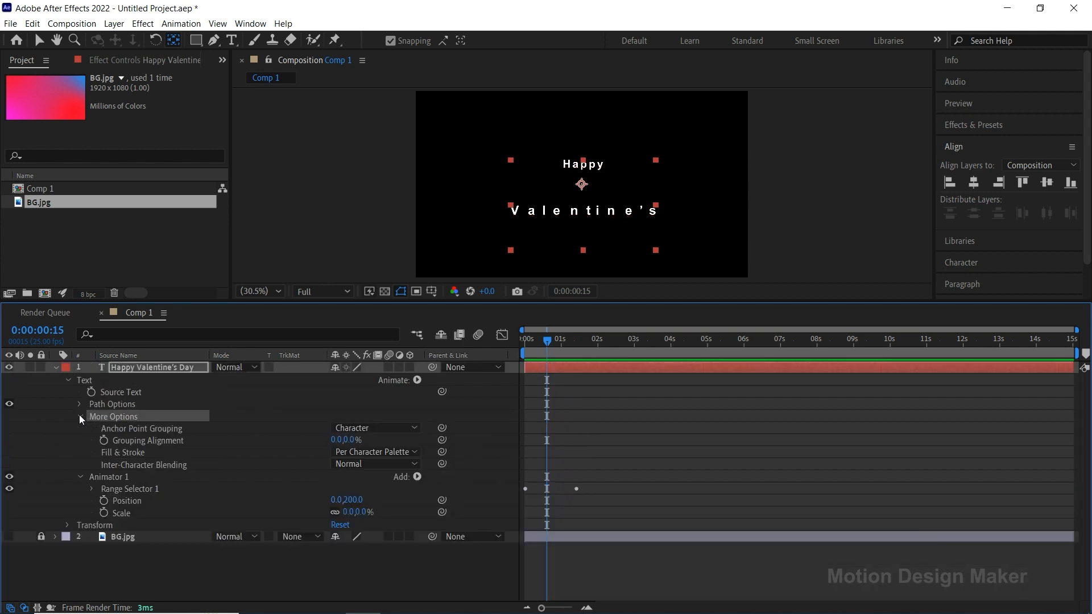
click(395, 429)
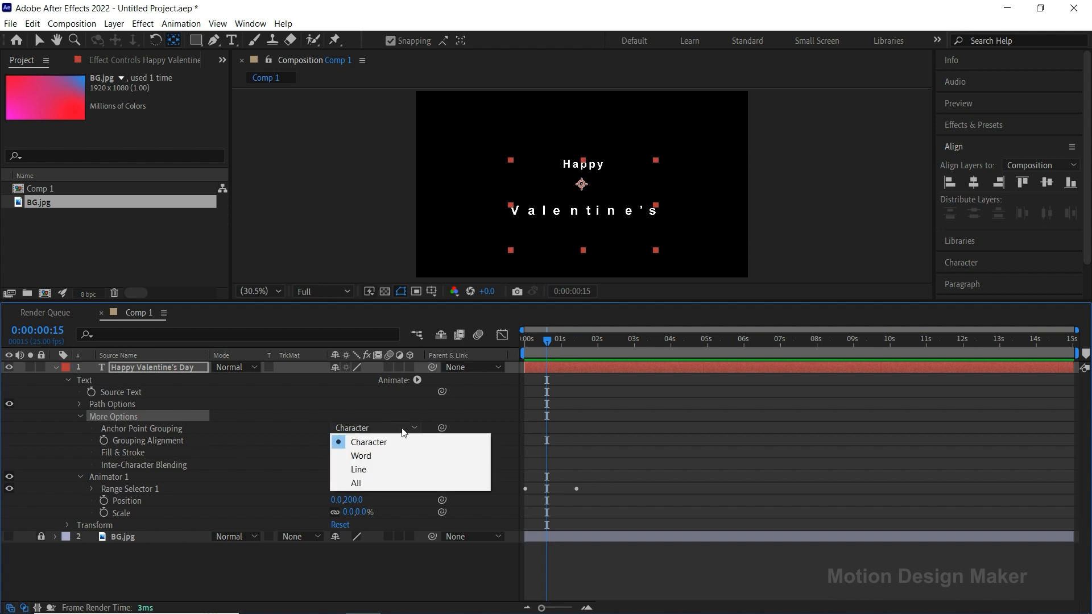
click(384, 467)
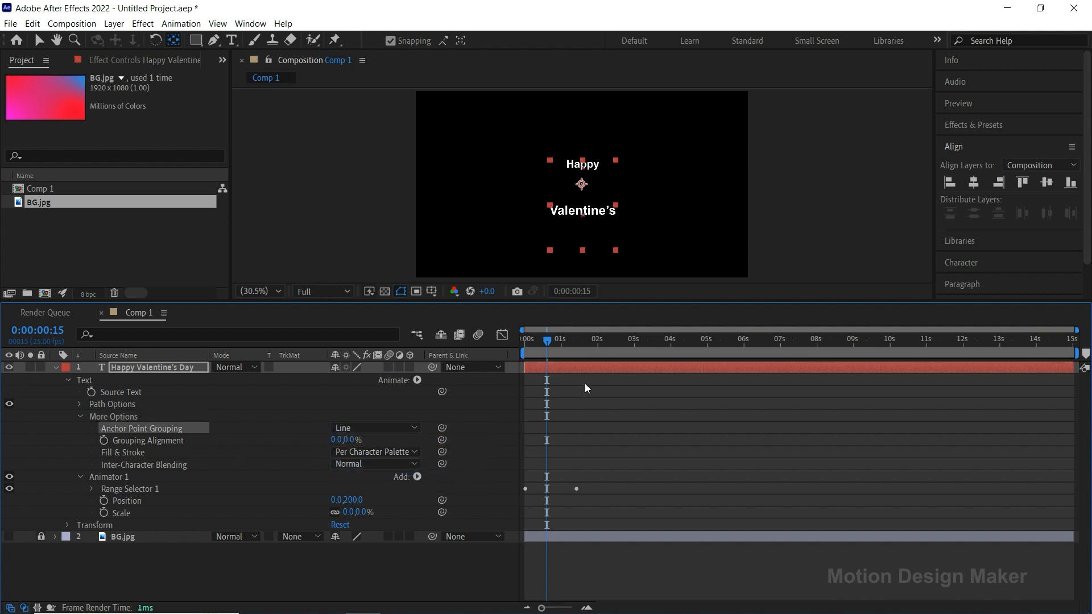
key(space)
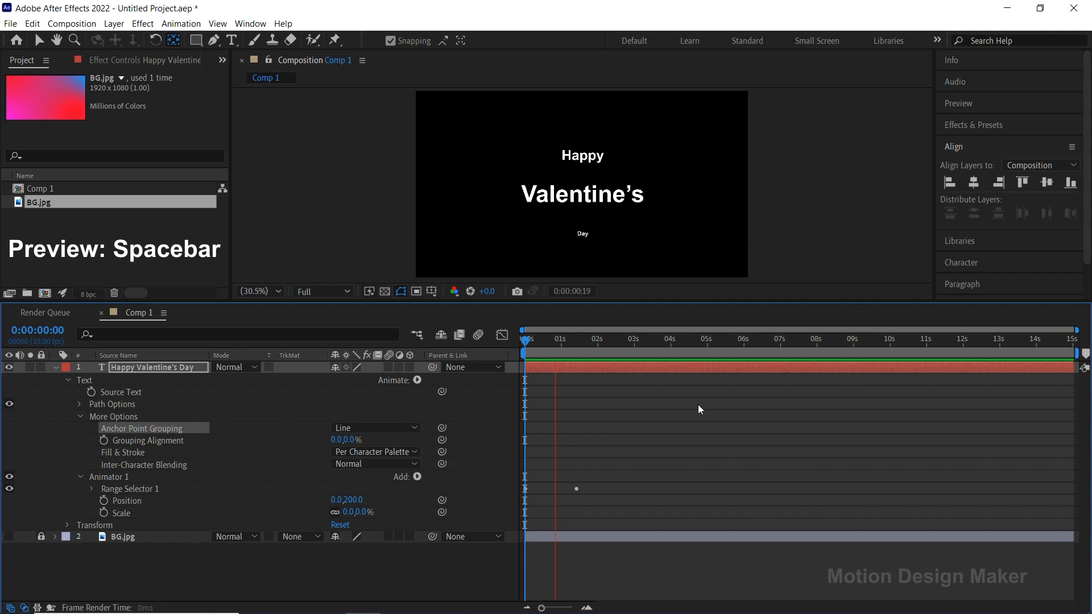
key(space)
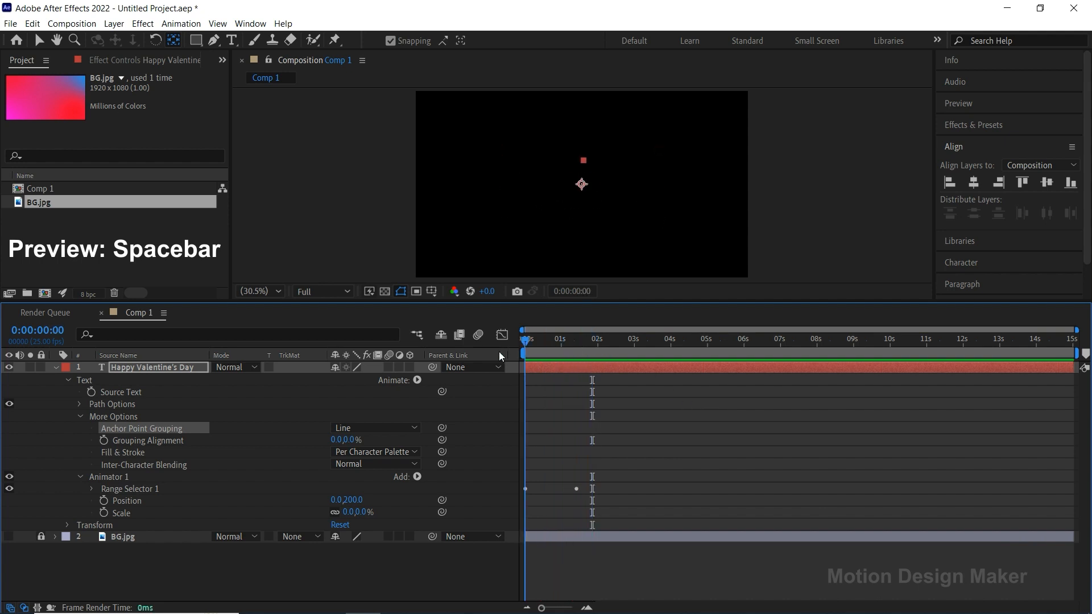
key(space)
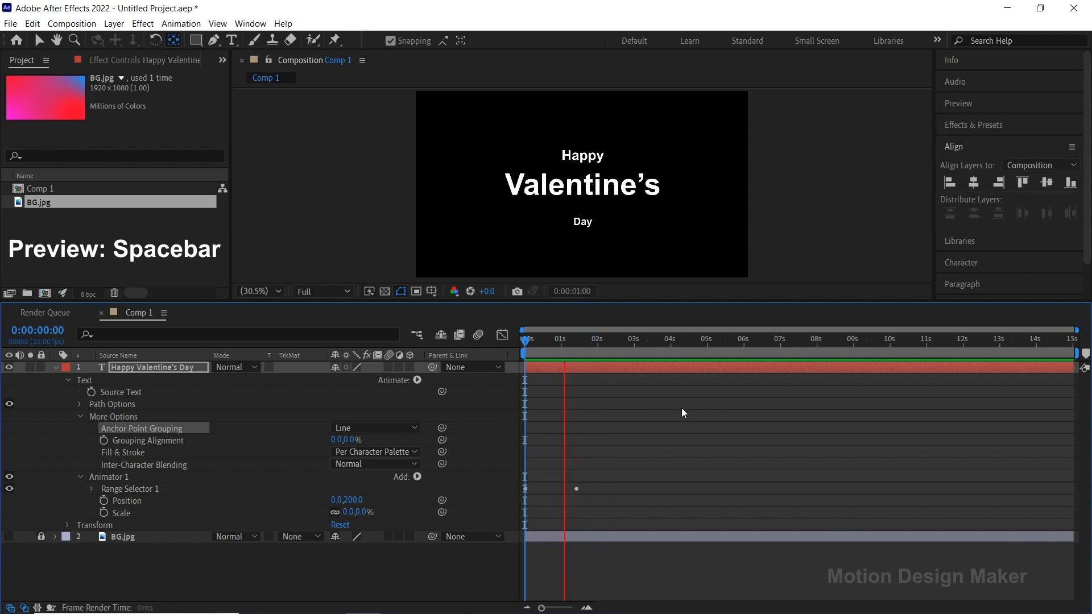
key(space)
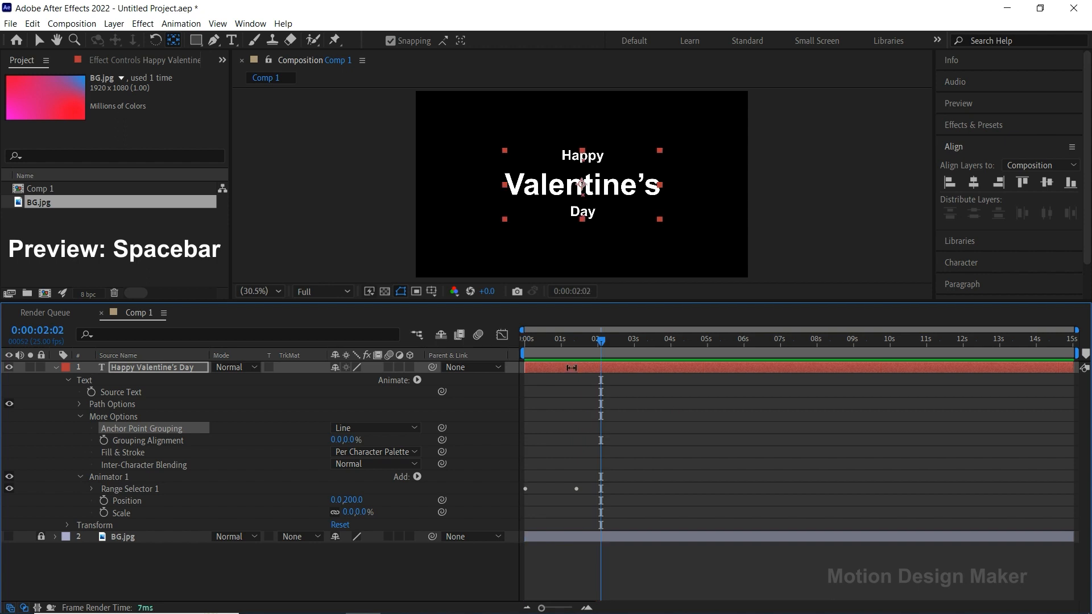
Step: Collapse the Happy Valentine's Day text layer's properties, hide the layer and deselect it
click(54, 367)
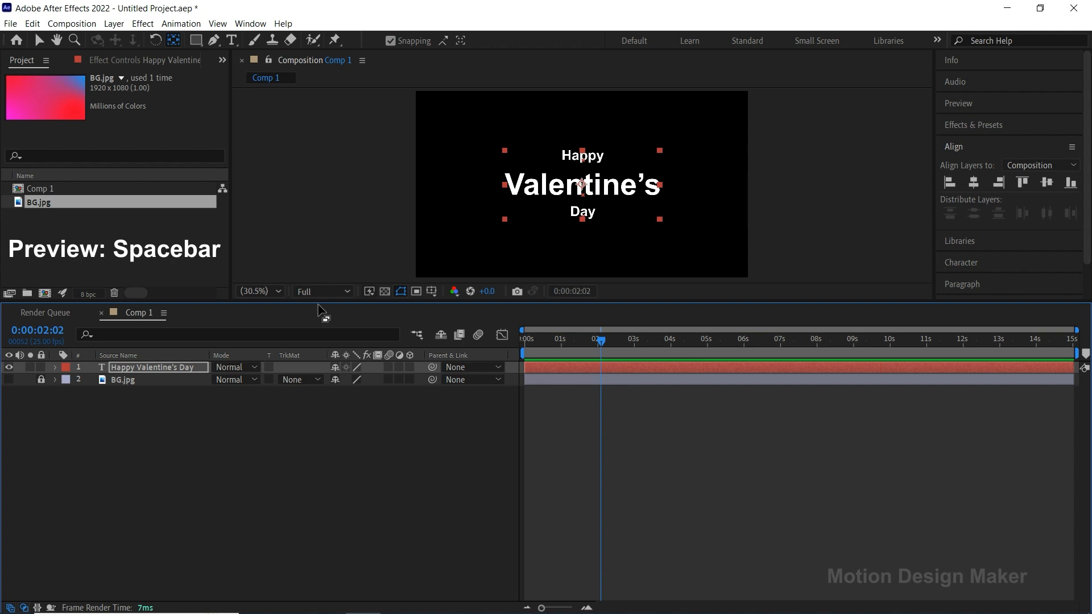
drag(318, 302, 319, 428)
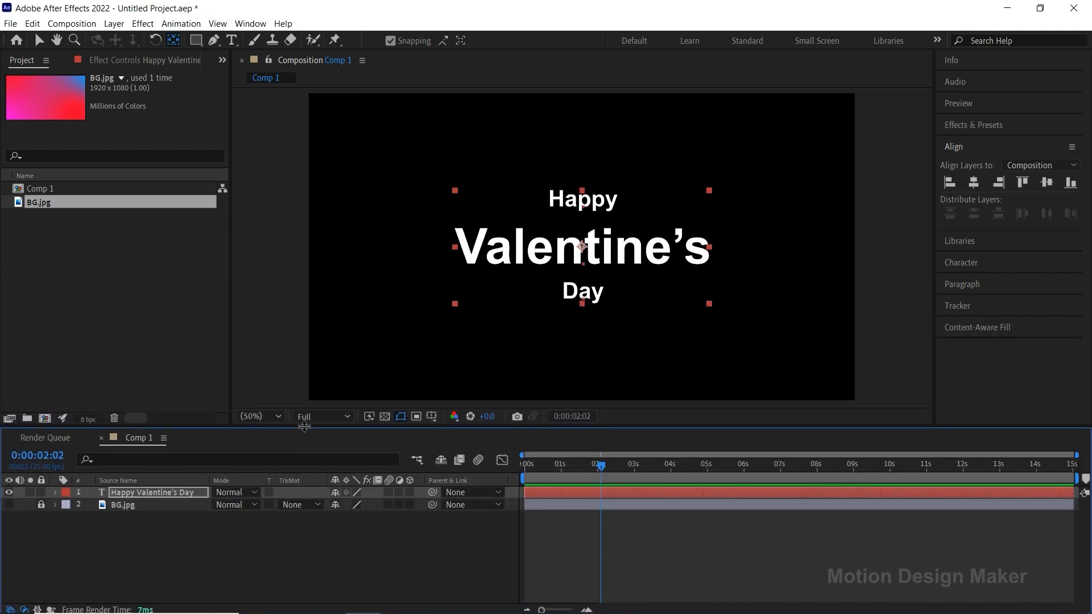
click(9, 493)
click(168, 530)
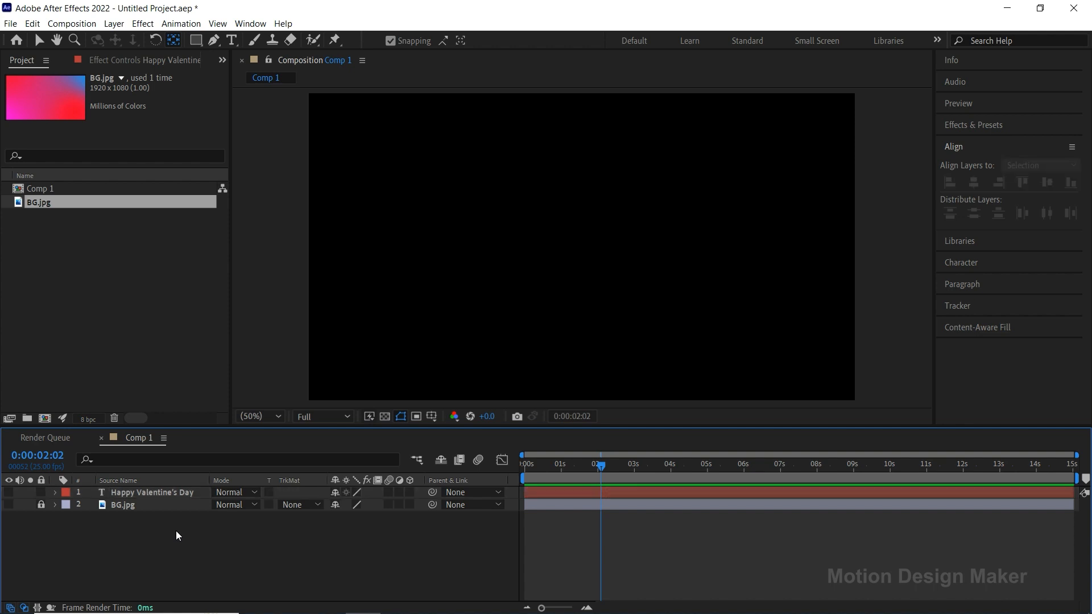
Step: Create a new shape layer with an ellipse that fills the whole composition frame using the Ellipse tool
click(197, 43)
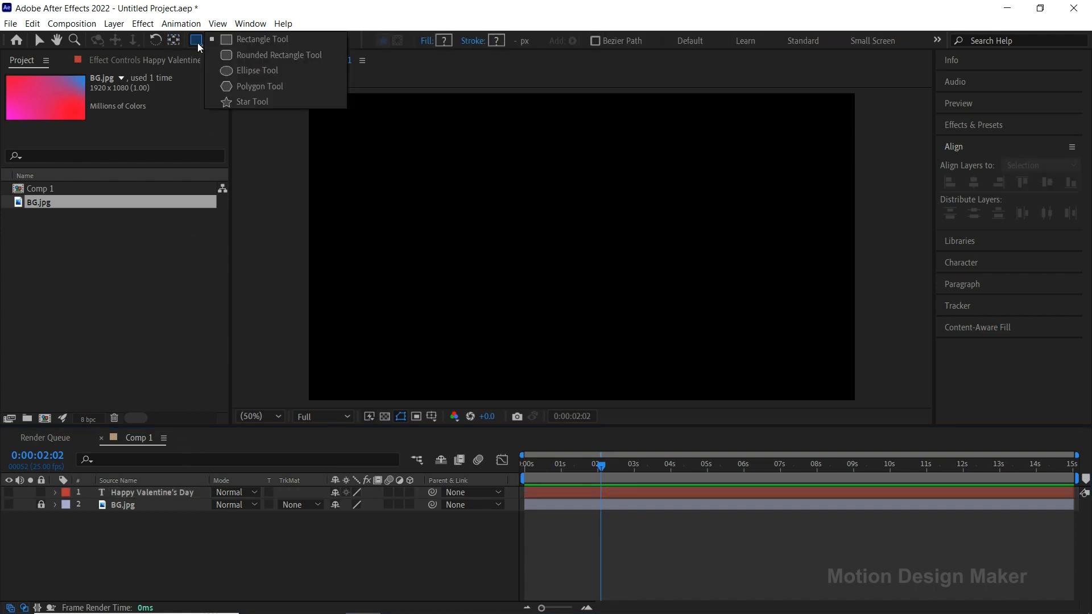
click(272, 72)
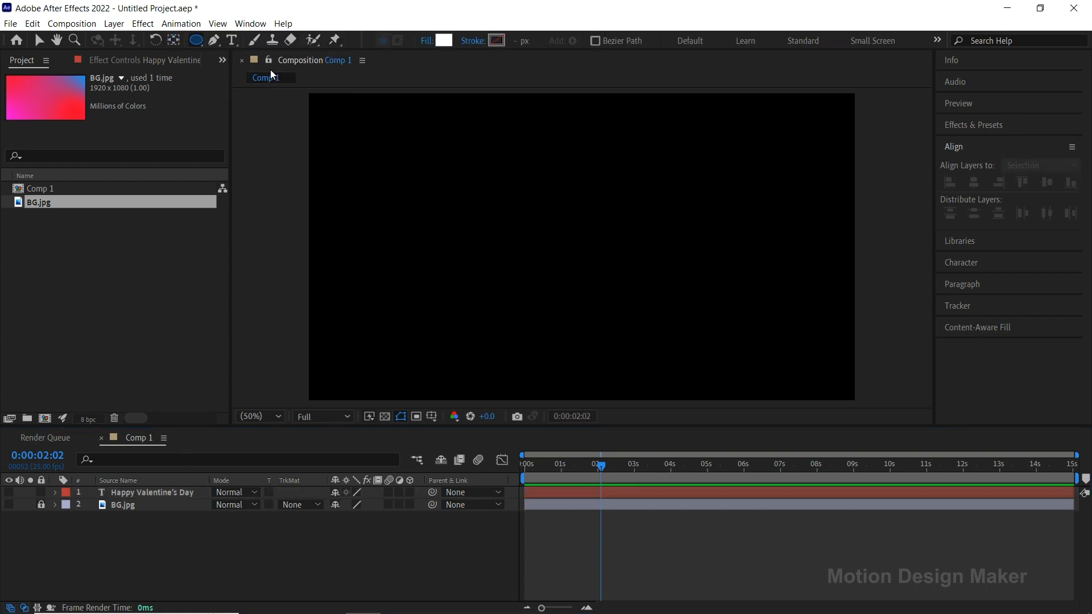
double_click(199, 42)
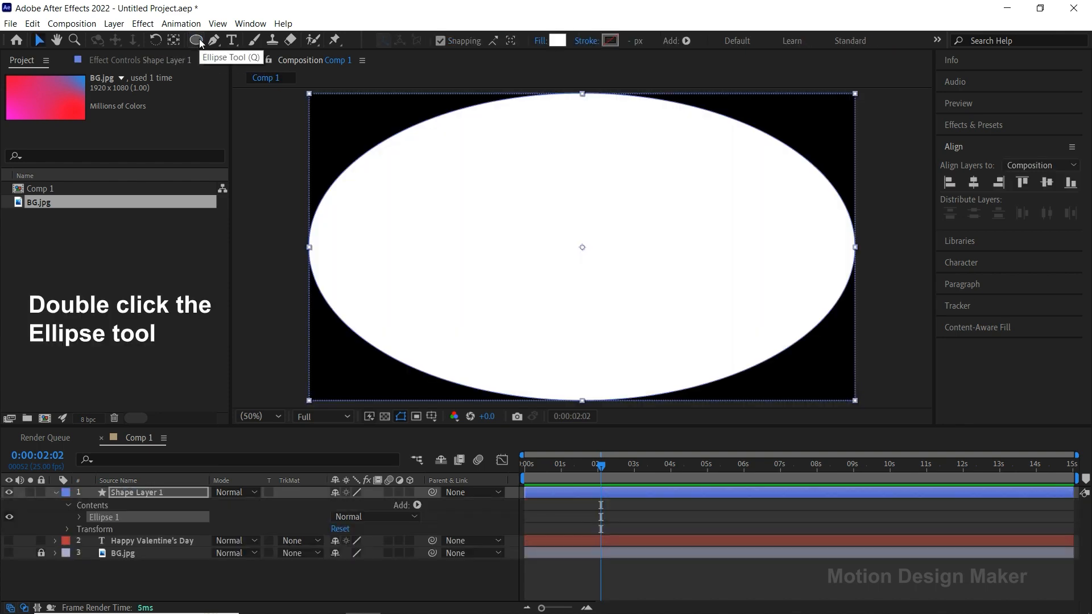
Step: Give the ellipse a Solid Color stroke 15 px wide and remove its fill
click(586, 41)
click(559, 138)
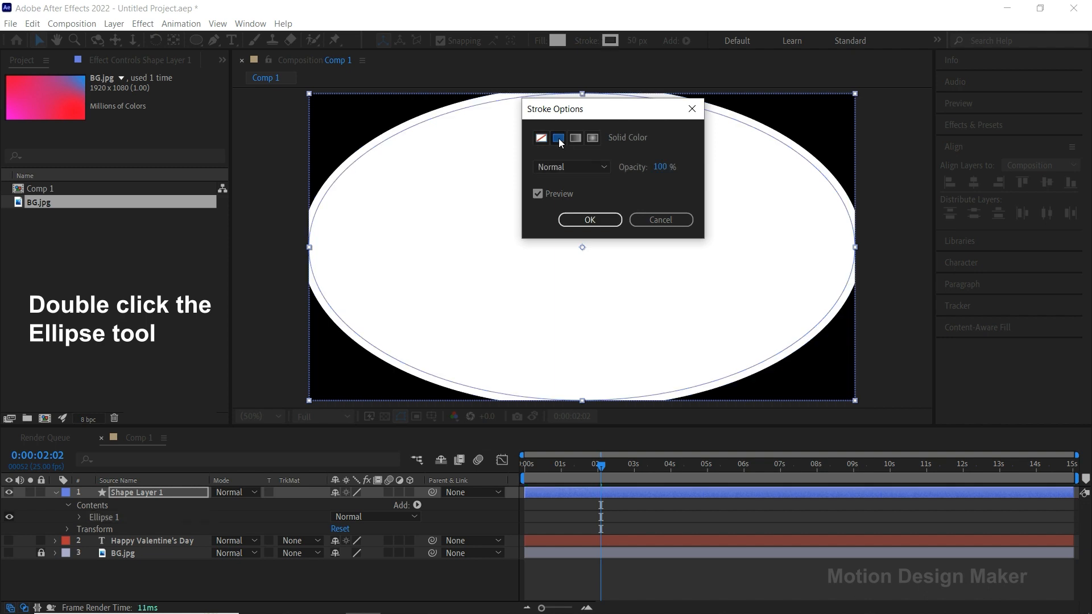
click(590, 220)
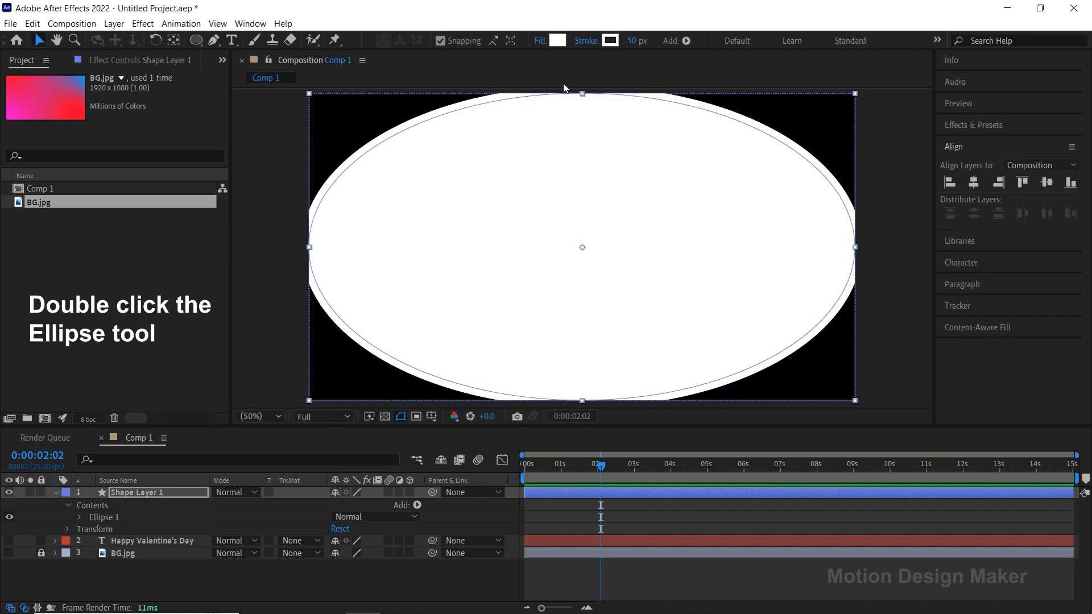
click(541, 41)
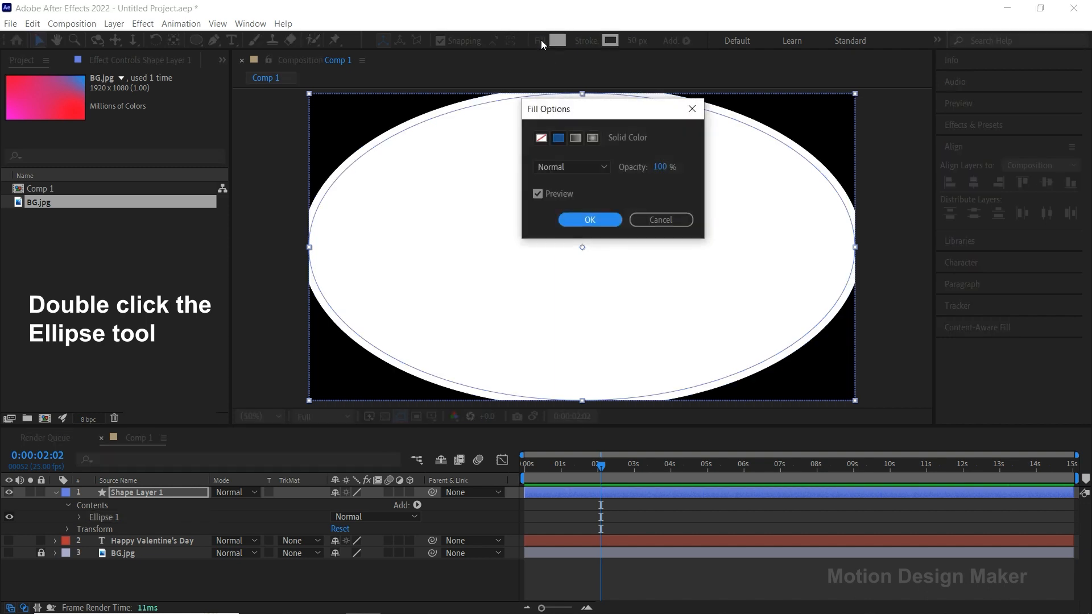
click(541, 137)
click(602, 218)
click(634, 41)
text(15)
key(Return)
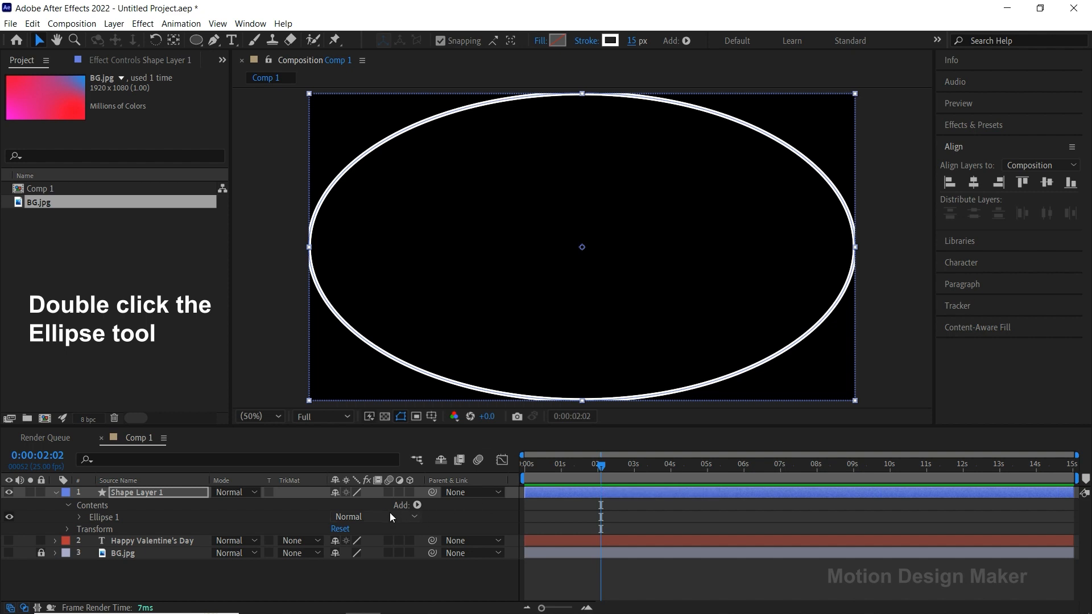
Step: Rename the ellipse's shape layer as Heart
key(Return)
text(Heart)
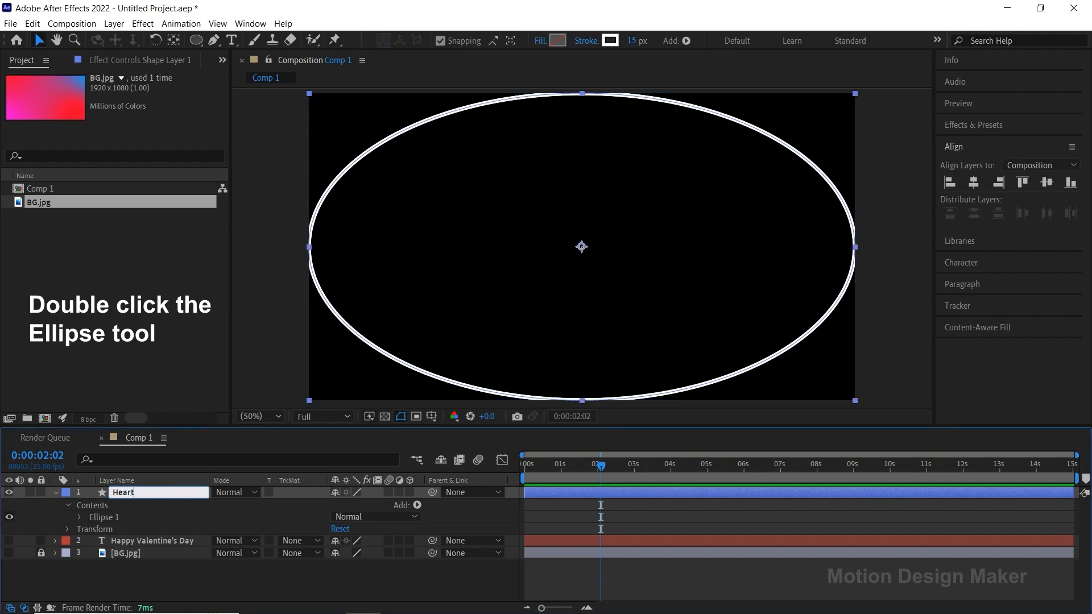
key(Return)
Step: Unlink the Size dimensions of the Heart layer's Ellipse Path 1 and set them to 1000 by 1000
click(118, 517)
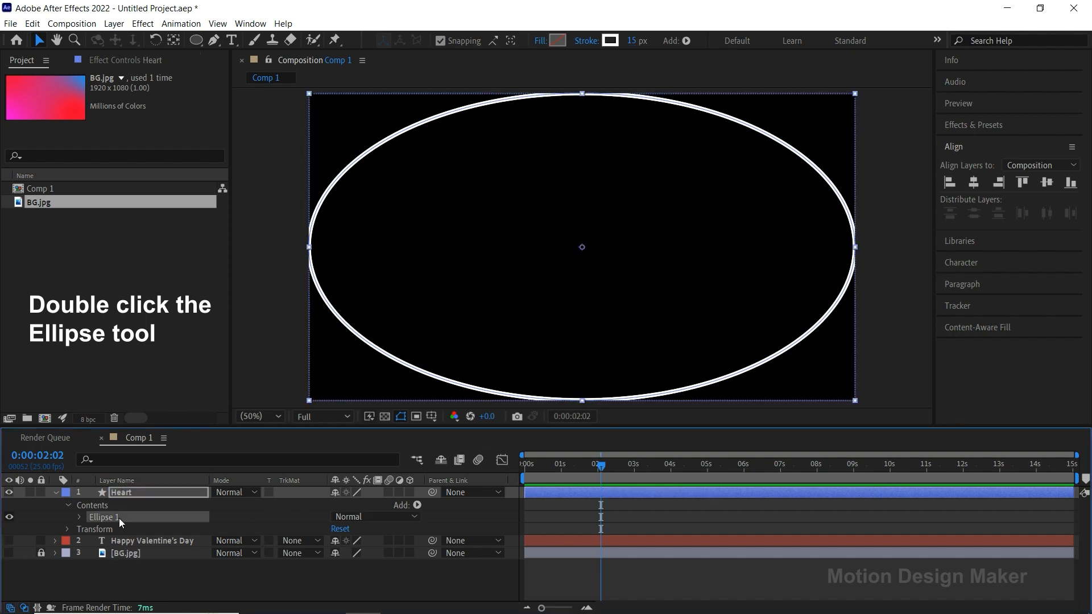
click(80, 517)
click(127, 530)
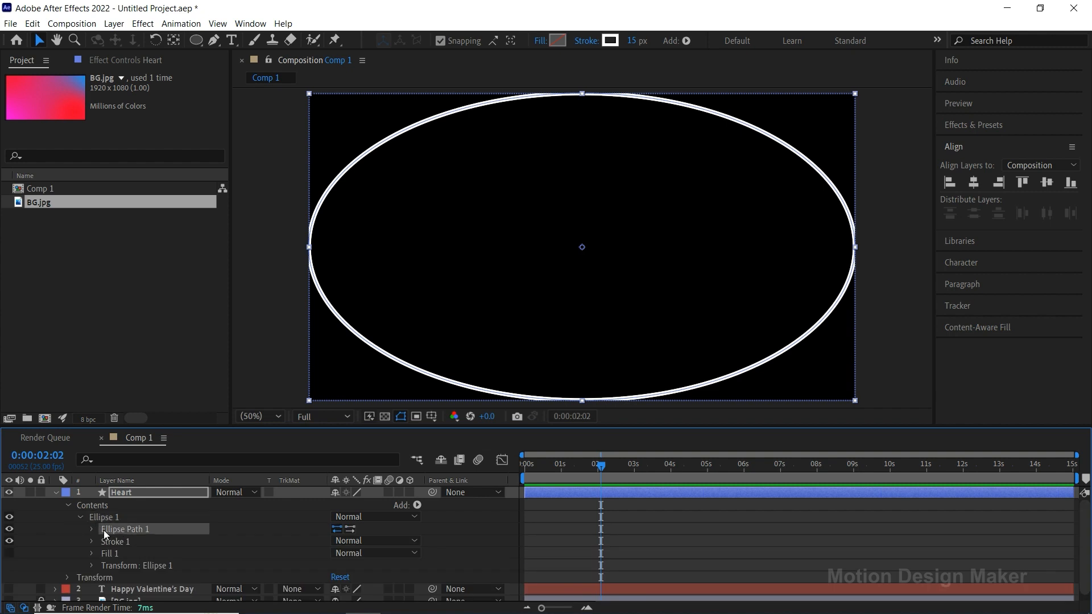
click(91, 529)
click(335, 541)
click(351, 540)
text(1000)
key(Return)
click(381, 540)
text(1000)
key(Return)
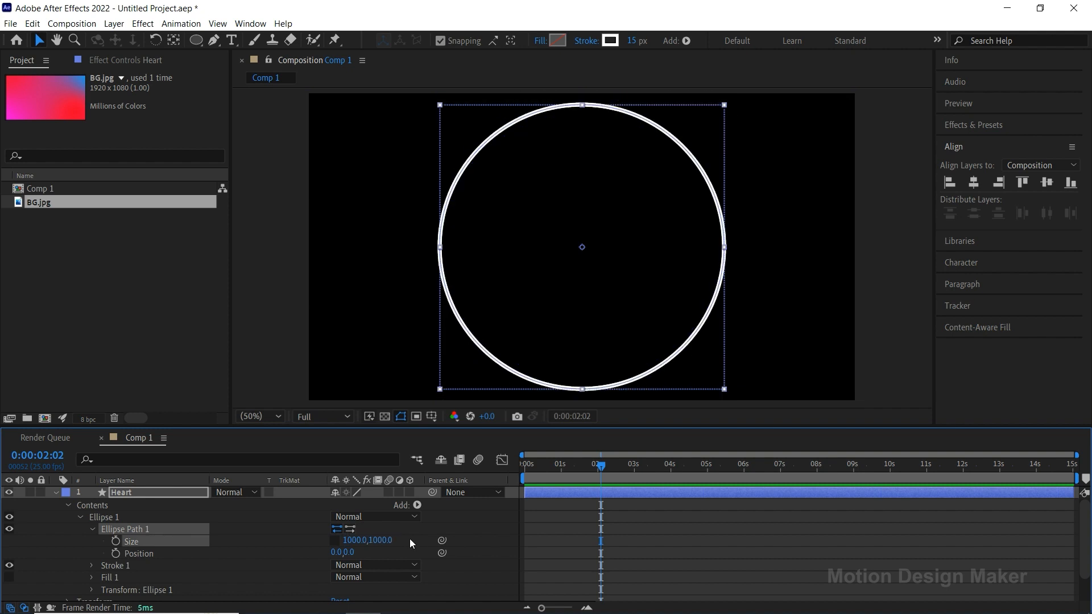
Step: Convert Ellipse Path 1 to a Bezier path, and select its bottom vertex with the current time at 0:00:00:00
right_click(117, 526)
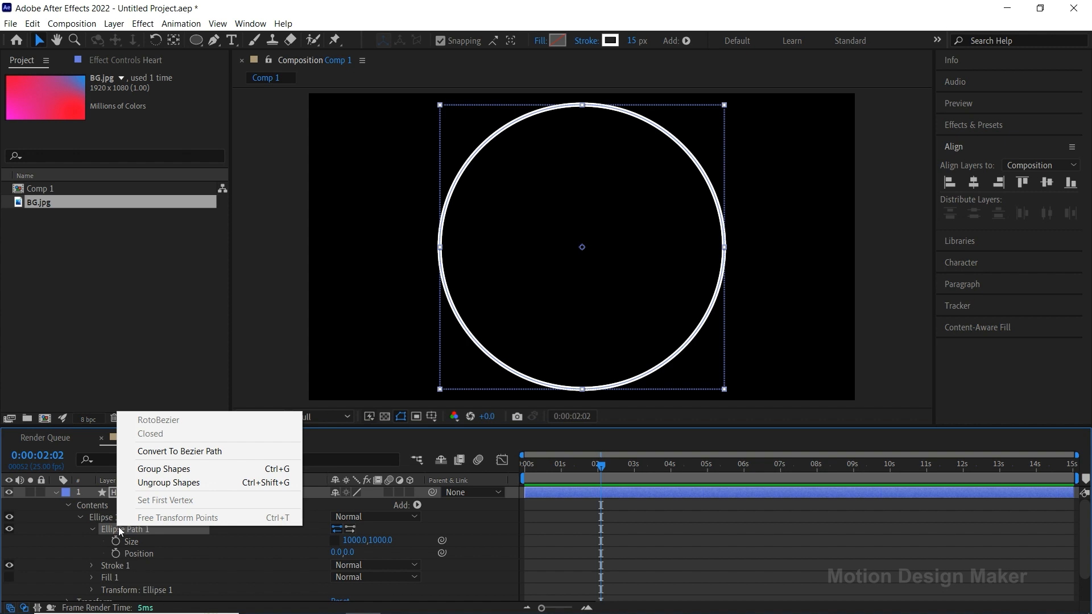
click(252, 452)
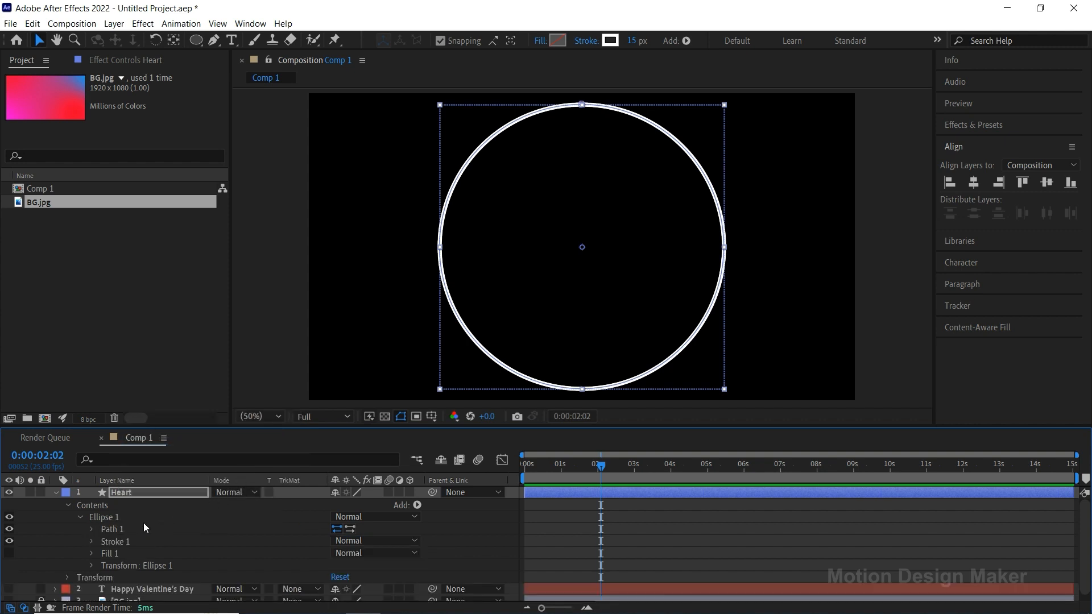
click(119, 531)
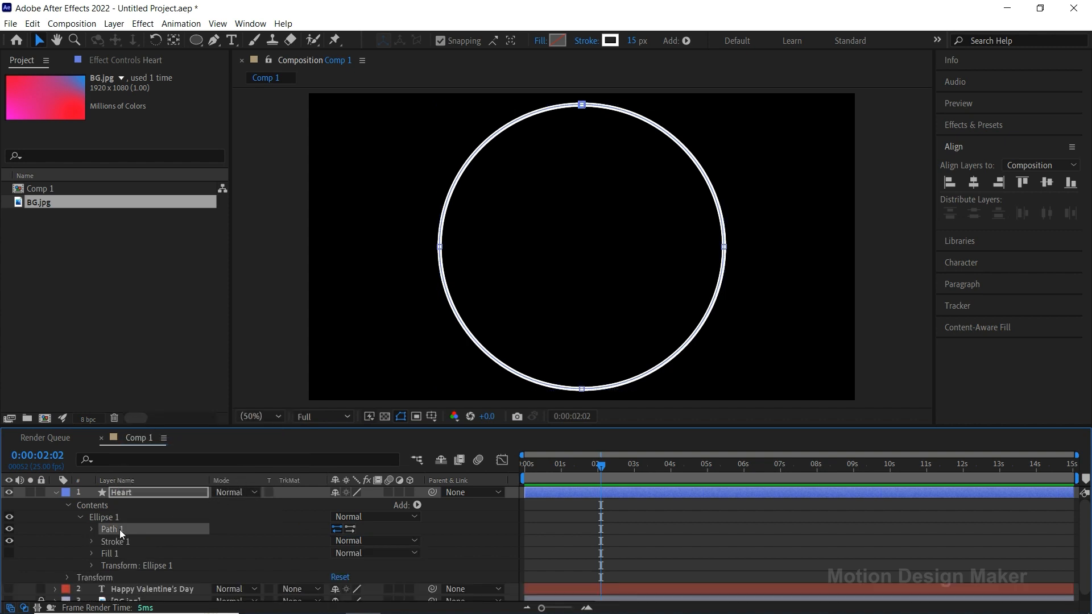
click(581, 389)
drag(601, 468, 515, 489)
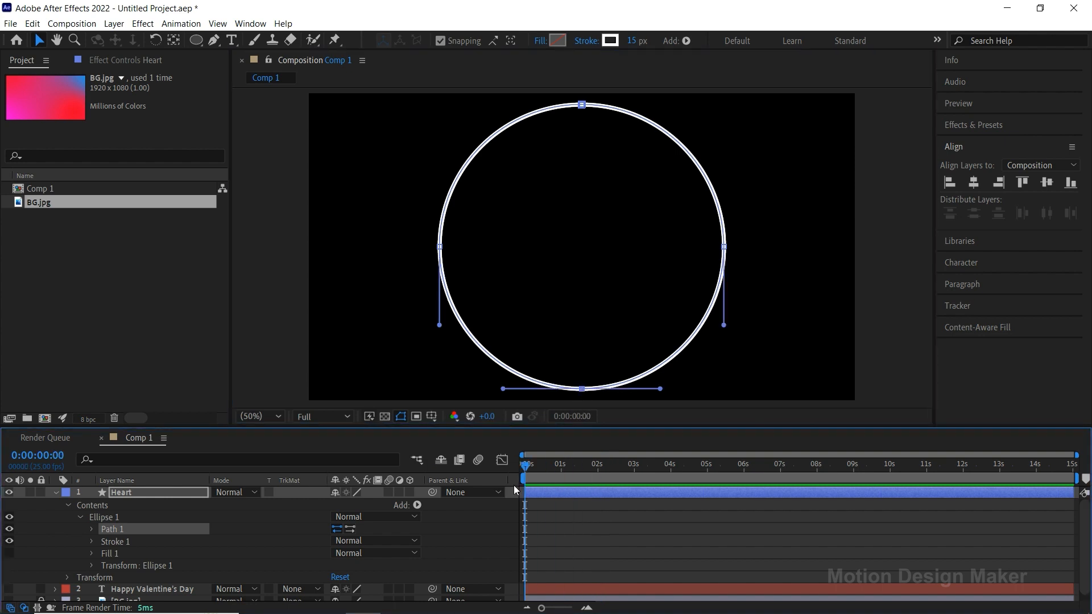
Step: Add keyframes to the Heart layer's Path at 0:00:00:00 and 0:00:00:13
click(93, 529)
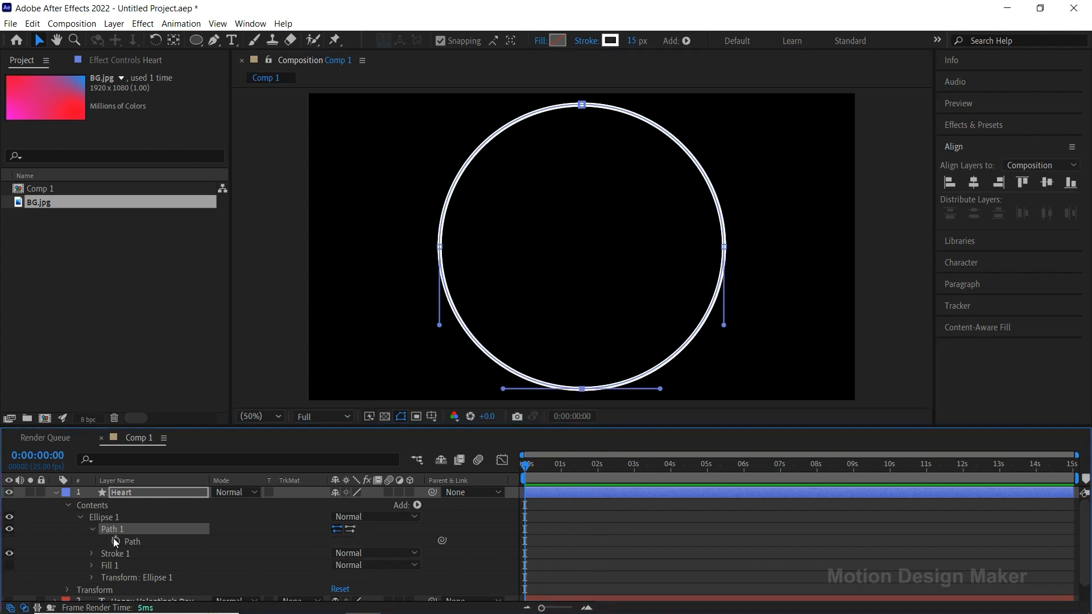
click(116, 541)
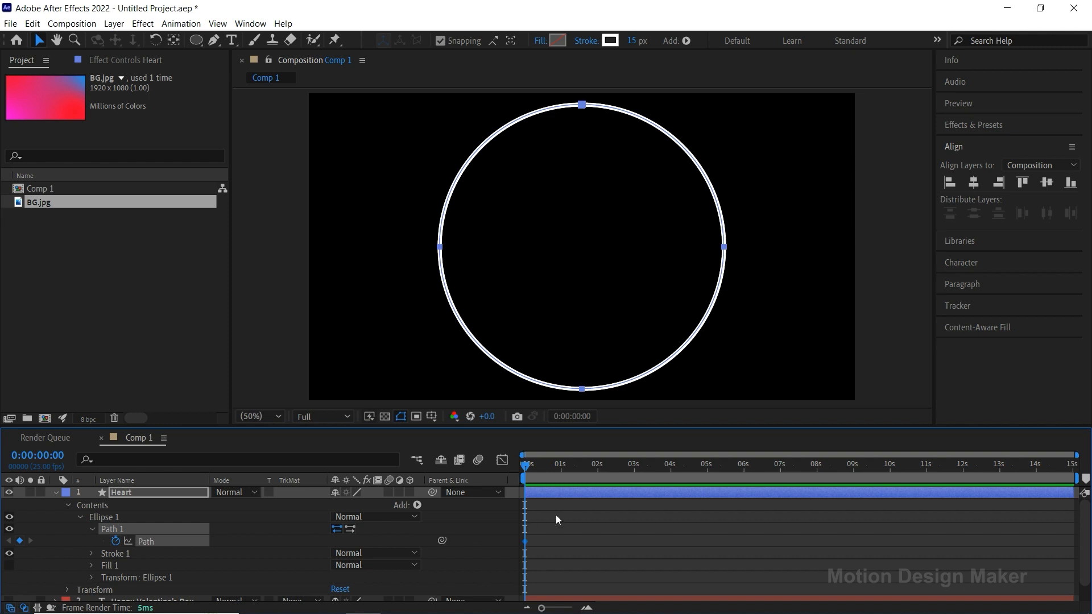
drag(525, 468, 543, 472)
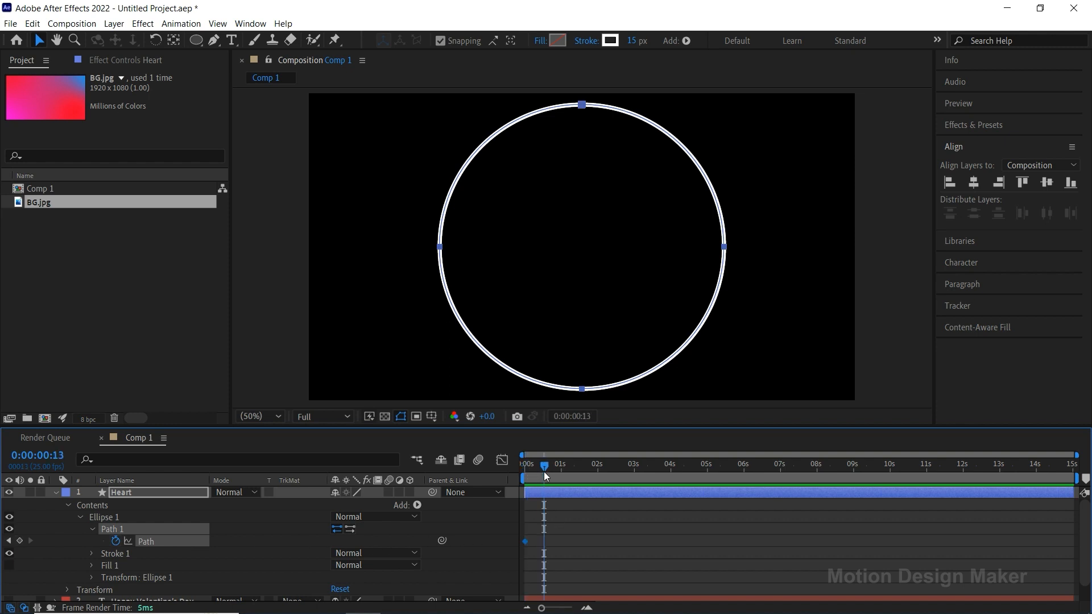
click(19, 540)
click(549, 495)
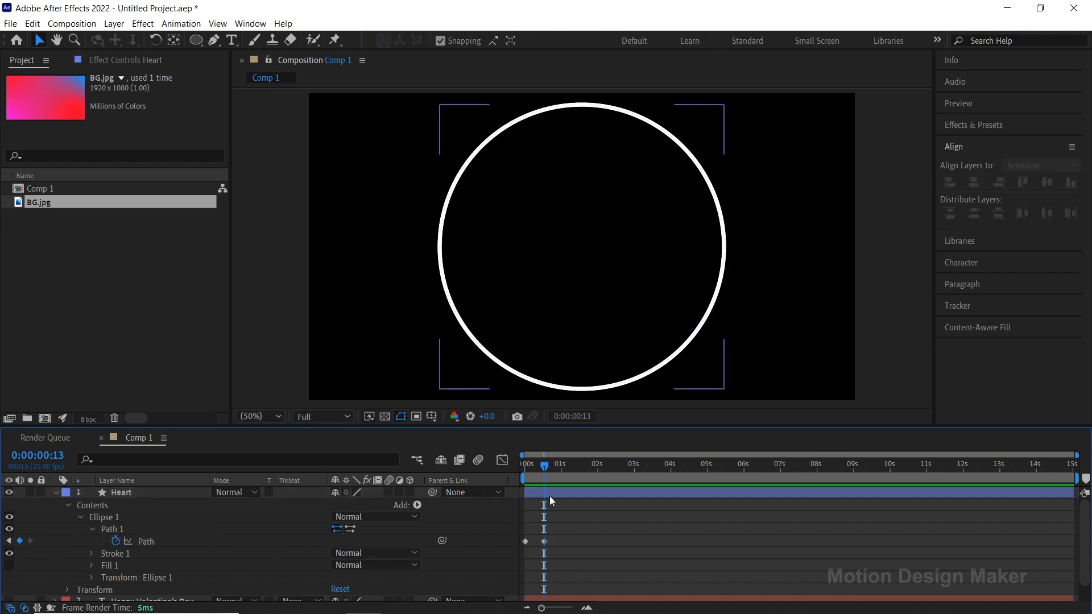
Step: With the Pen tool, make the circle's bottom vertex a corner, lower the top vertex, and angle its two handles upward to form heart lobes
key(g)
click(582, 389)
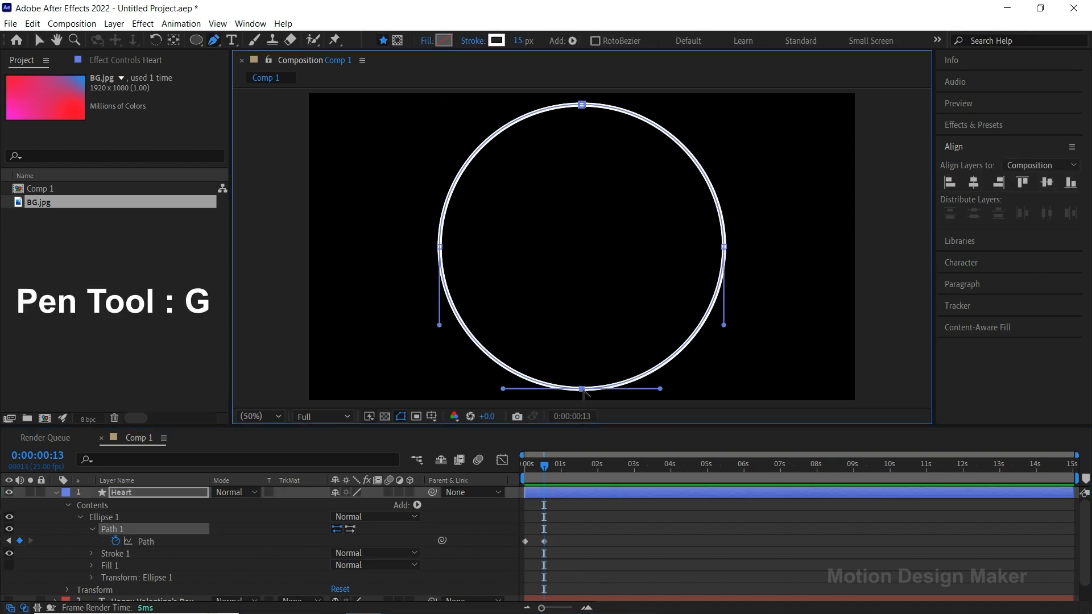
alt+click(581, 389)
drag(581, 105, 585, 192)
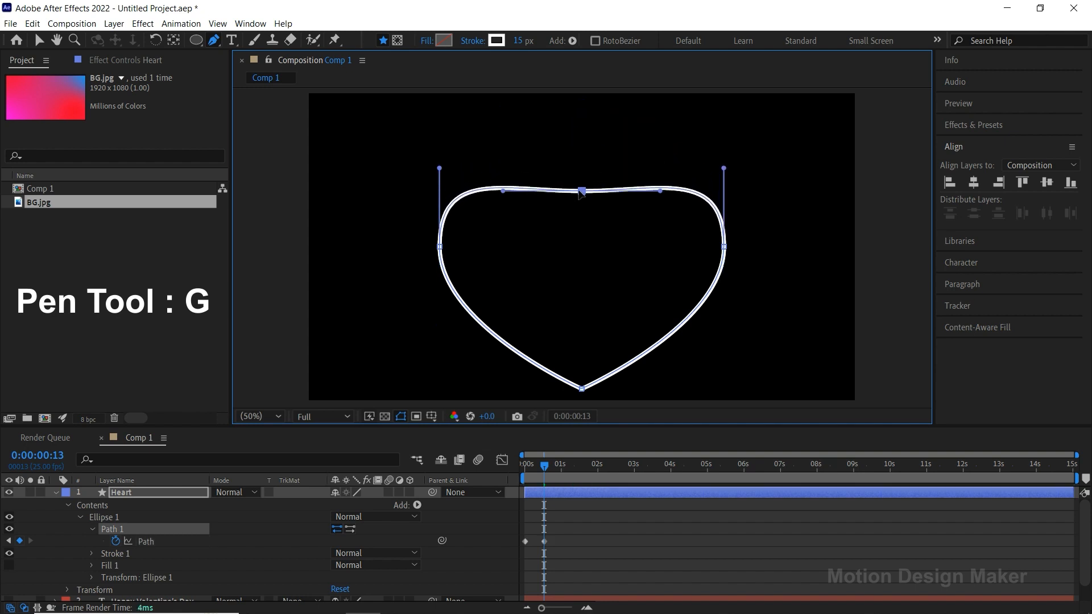
drag(660, 195, 619, 123)
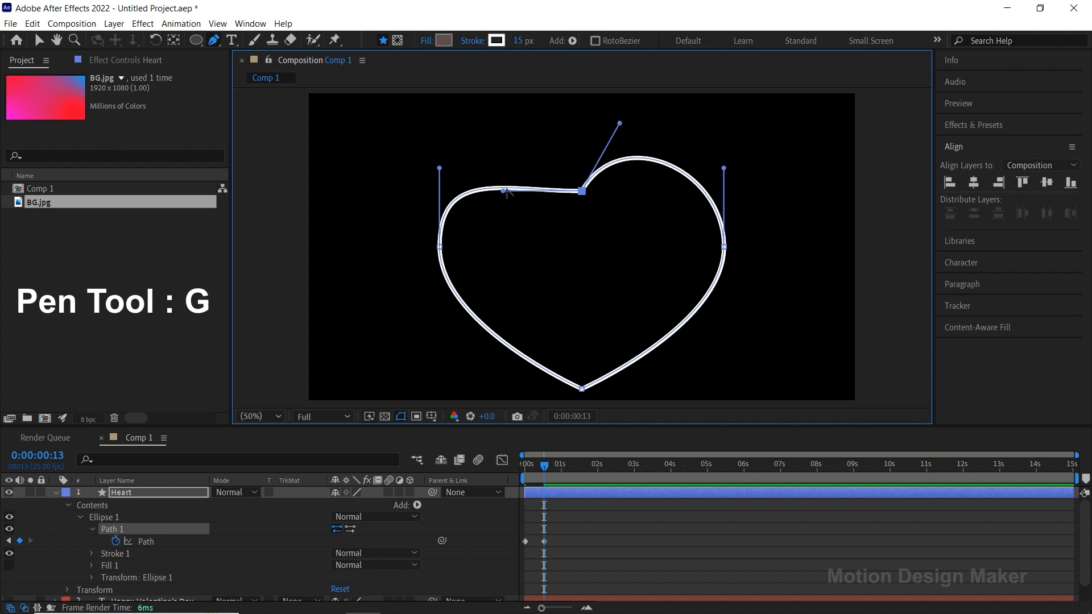
drag(502, 191, 502, 119)
Step: Refine the handles of the heart's top and side vertices to round and balance both lobes, and preview the morph from the start
drag(619, 123, 624, 101)
drag(723, 168, 746, 157)
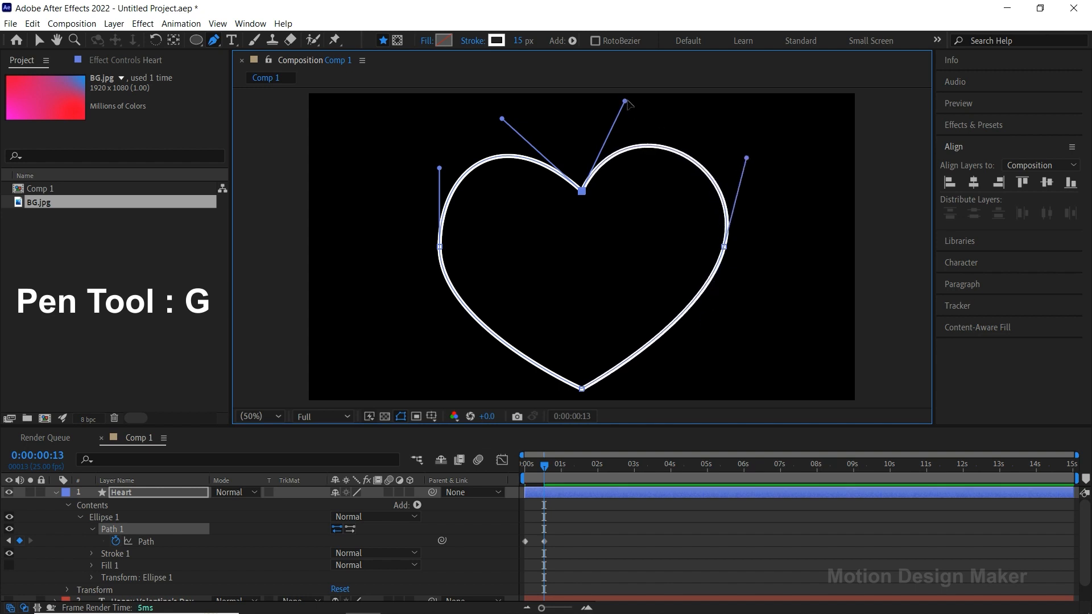
drag(626, 101, 628, 106)
click(440, 247)
drag(439, 168, 424, 165)
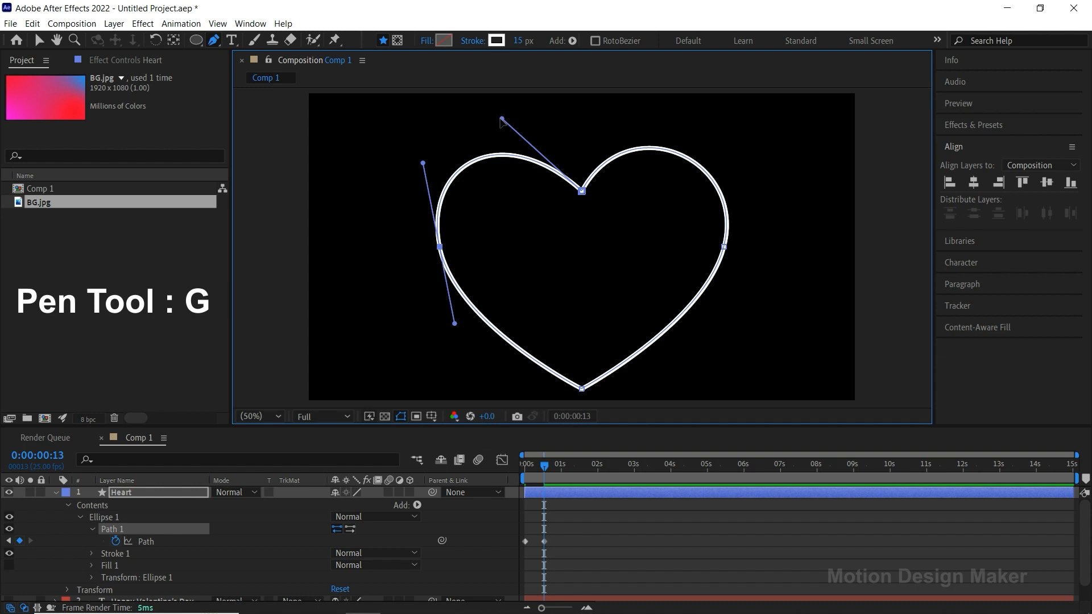
drag(502, 120, 500, 126)
click(581, 191)
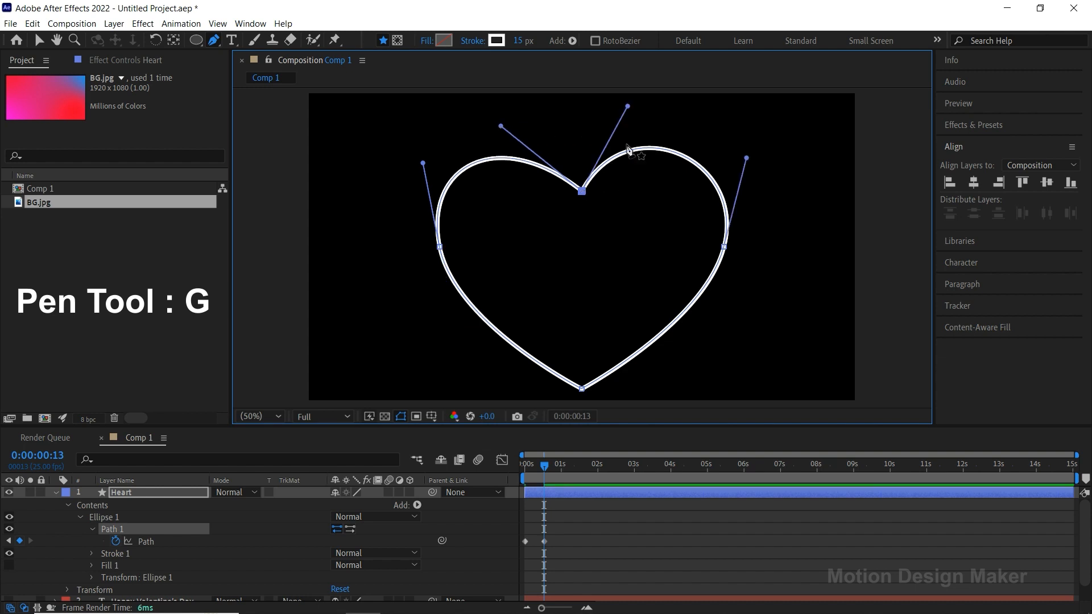
drag(627, 106, 638, 109)
drag(746, 158, 749, 160)
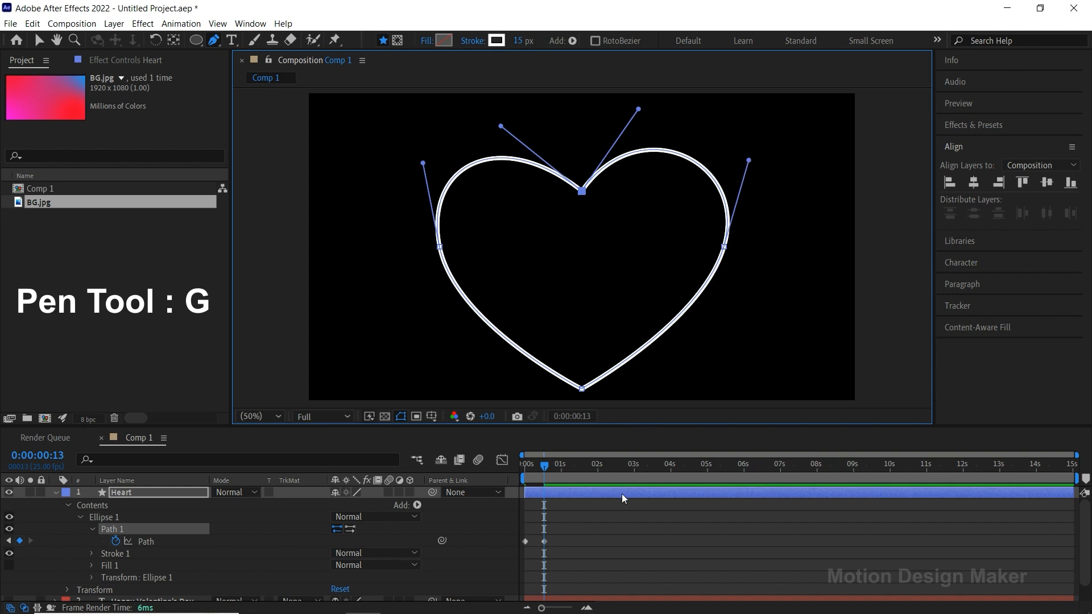
click(599, 513)
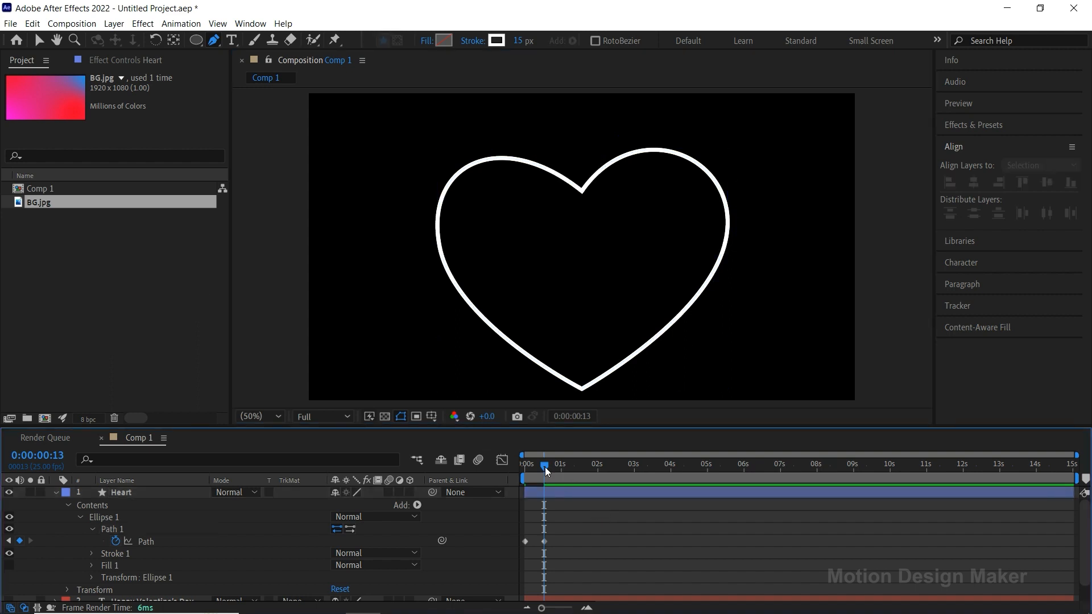
drag(545, 467, 506, 466)
key(space)
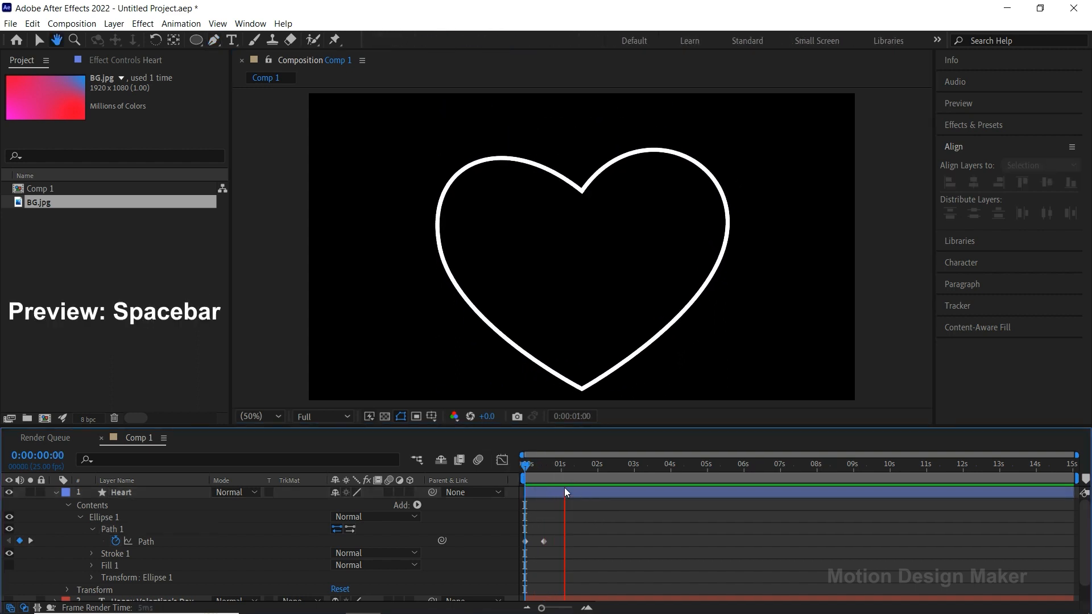
Step: At the 0:00:00:13 Path keyframe, free-transform the heart path to shift it up and enlarge it slightly around its centre
click(544, 471)
click(544, 541)
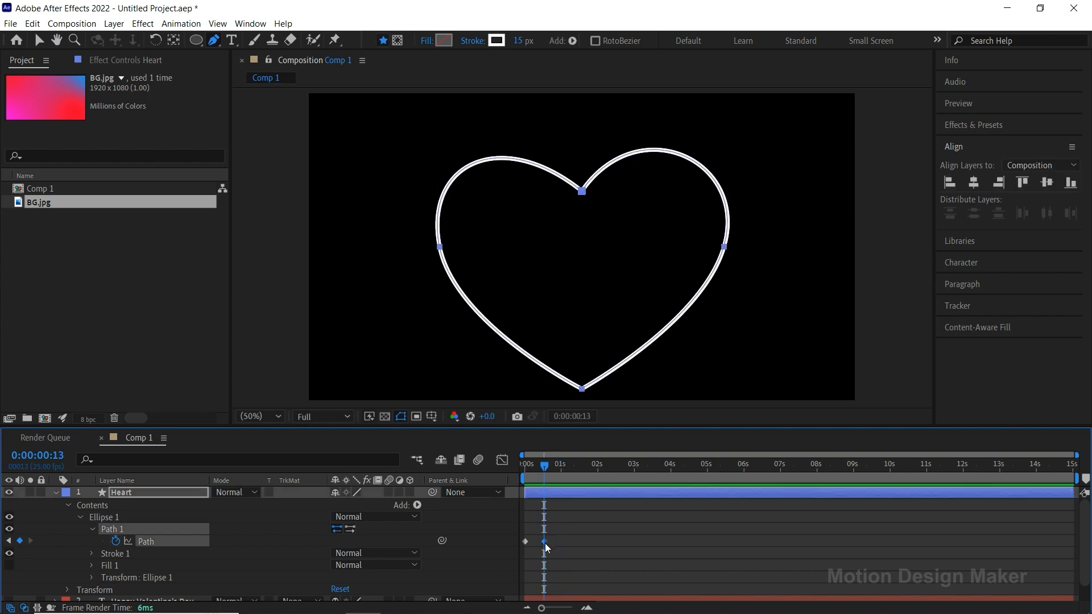
key(ctrl+t)
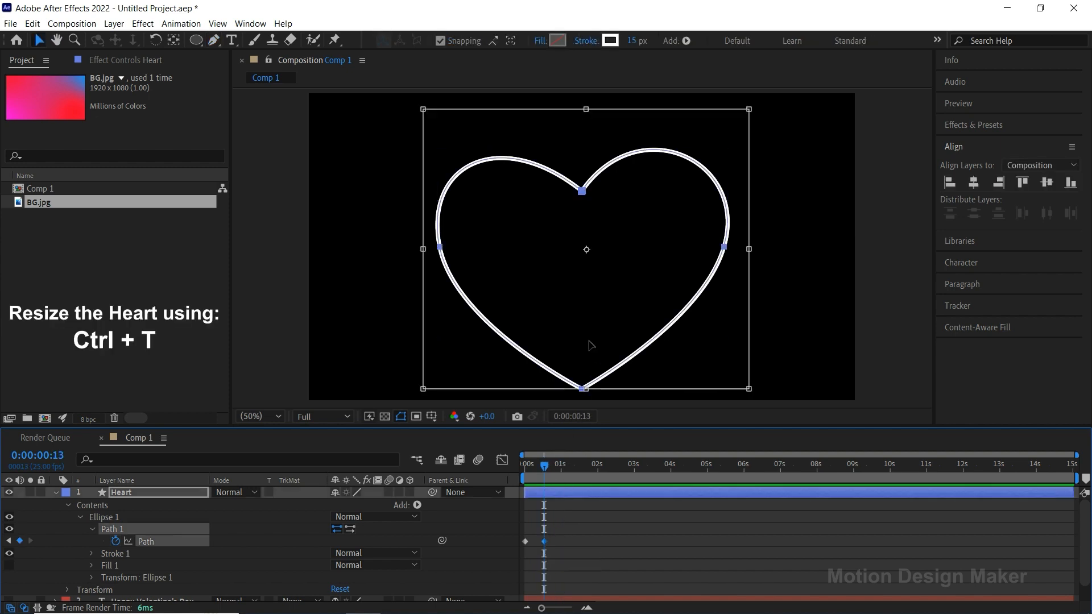
drag(589, 343, 589, 320)
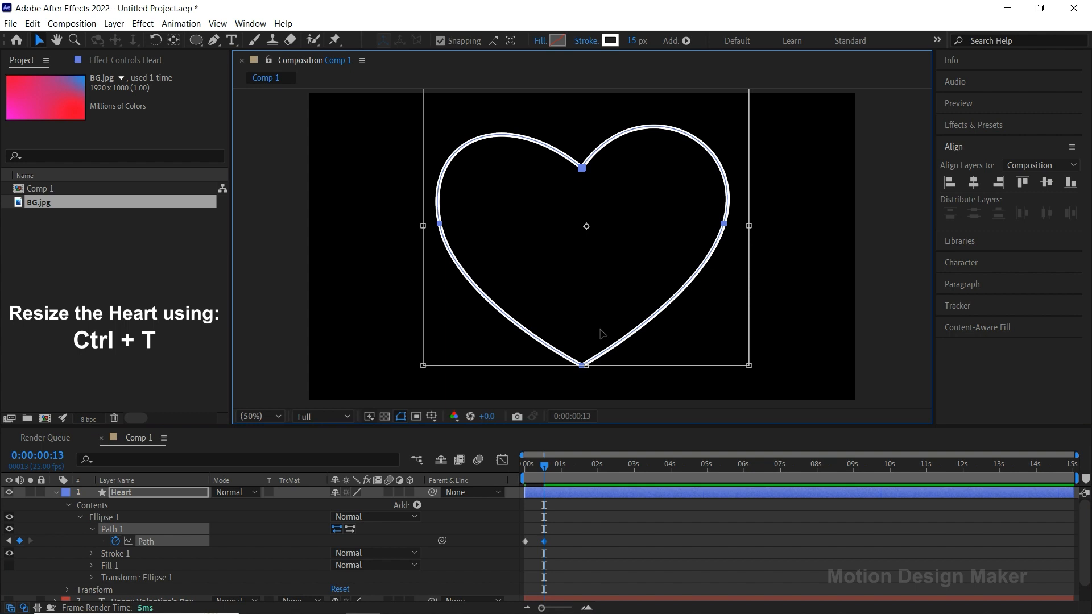
drag(749, 367, 767, 381)
click(556, 506)
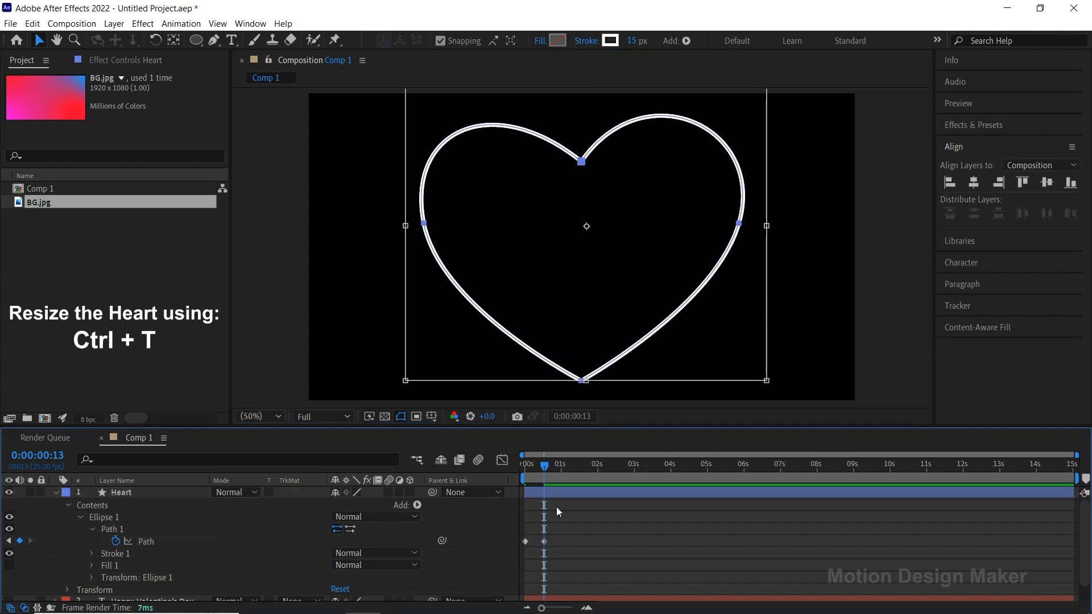
Step: Add Scale keyframes of 100% to the Heart layer at 0:00:00:00 and 0:00:01:00
drag(545, 468, 522, 470)
click(538, 491)
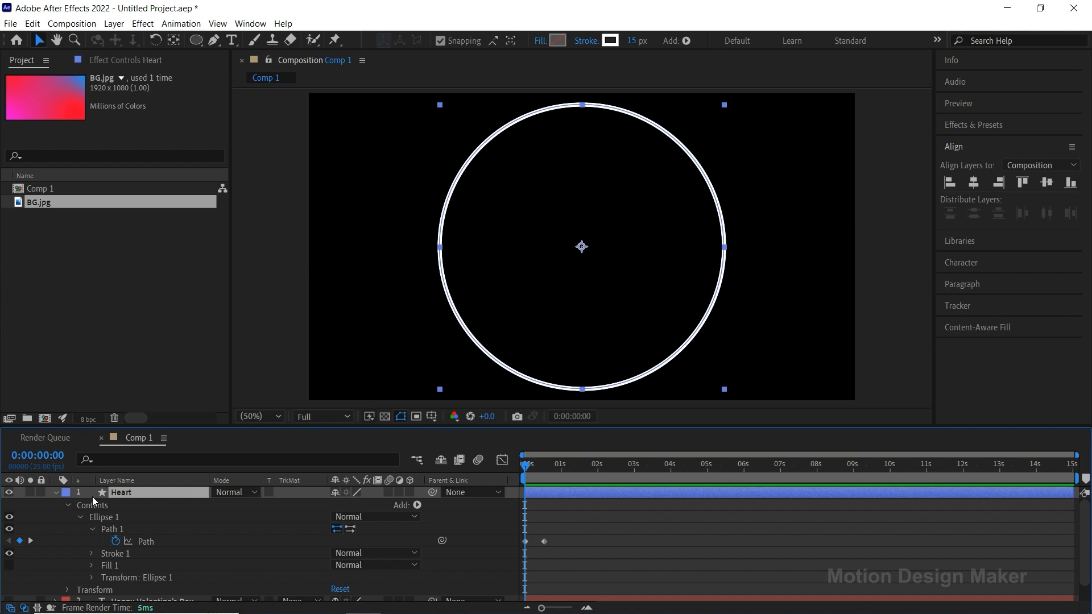
key(s)
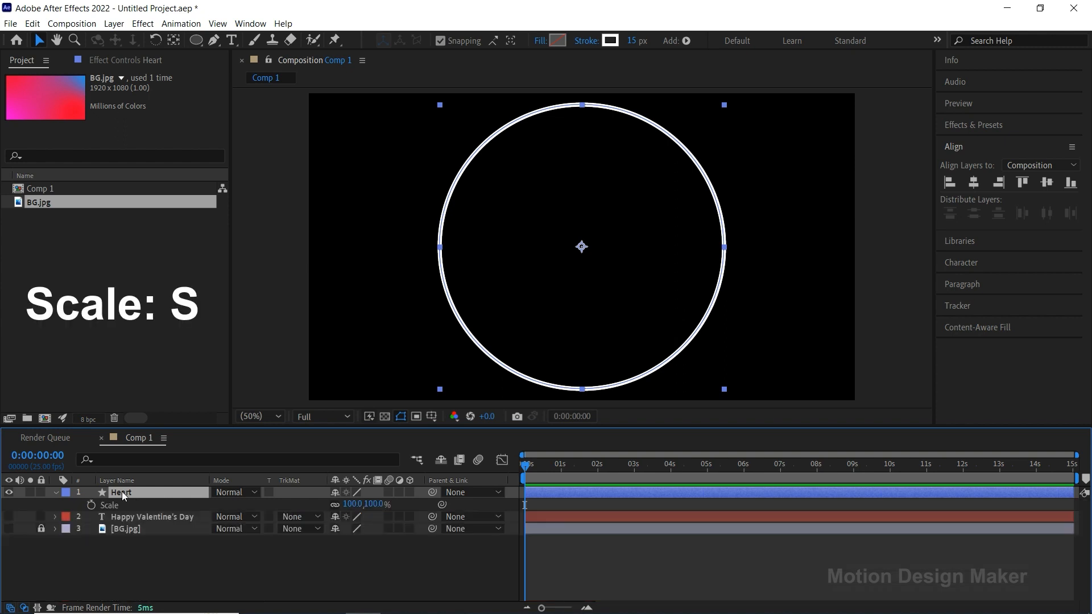
click(91, 505)
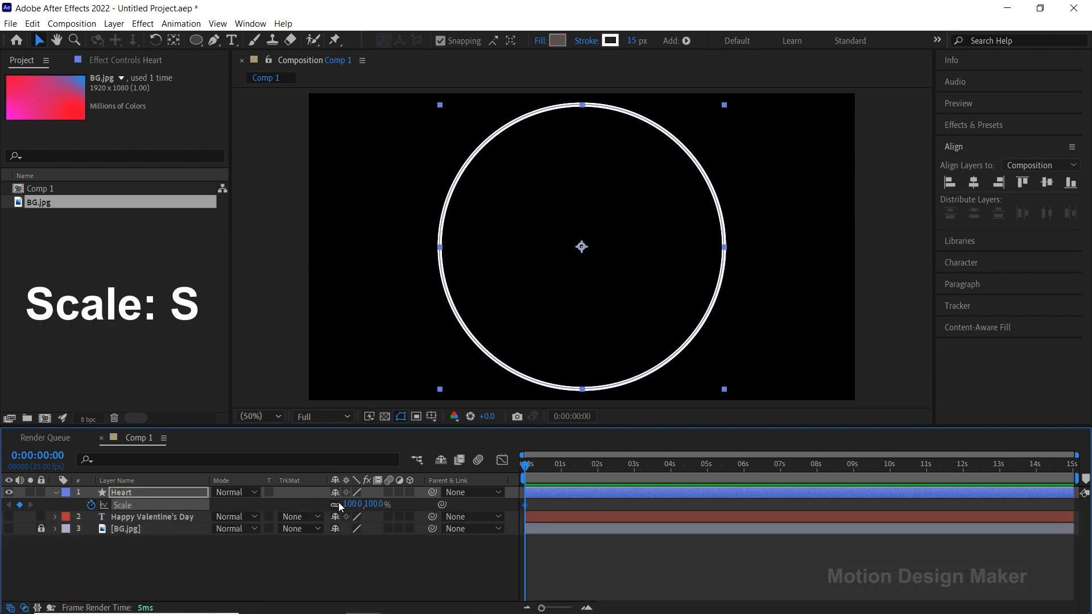
drag(534, 465, 560, 472)
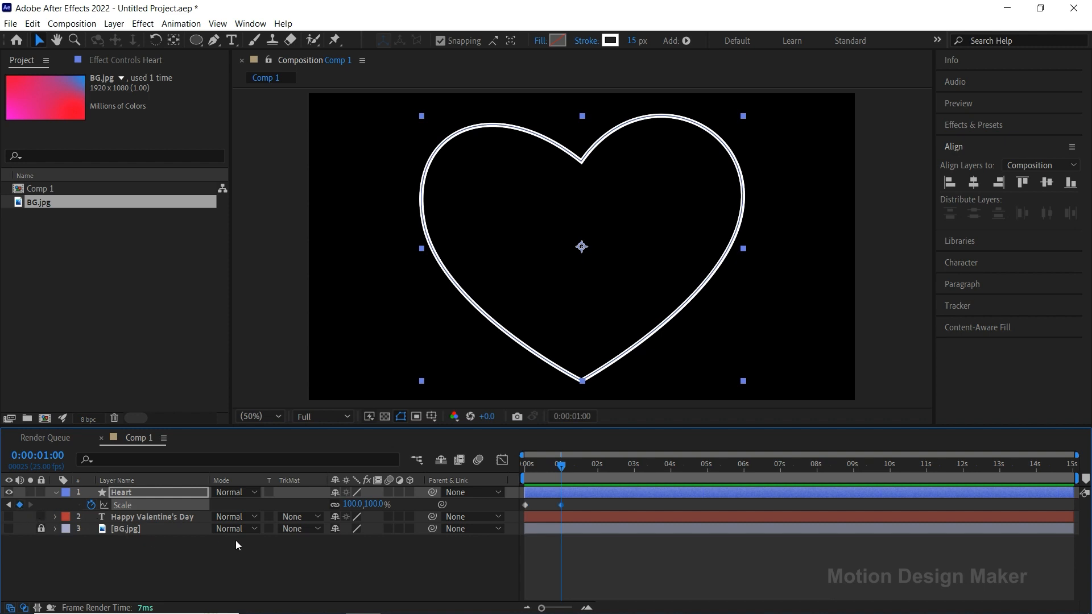
Step: Set the Heart layer's Scale to 10% at 0:00:00:00 and preview the growing heart
drag(557, 468, 519, 469)
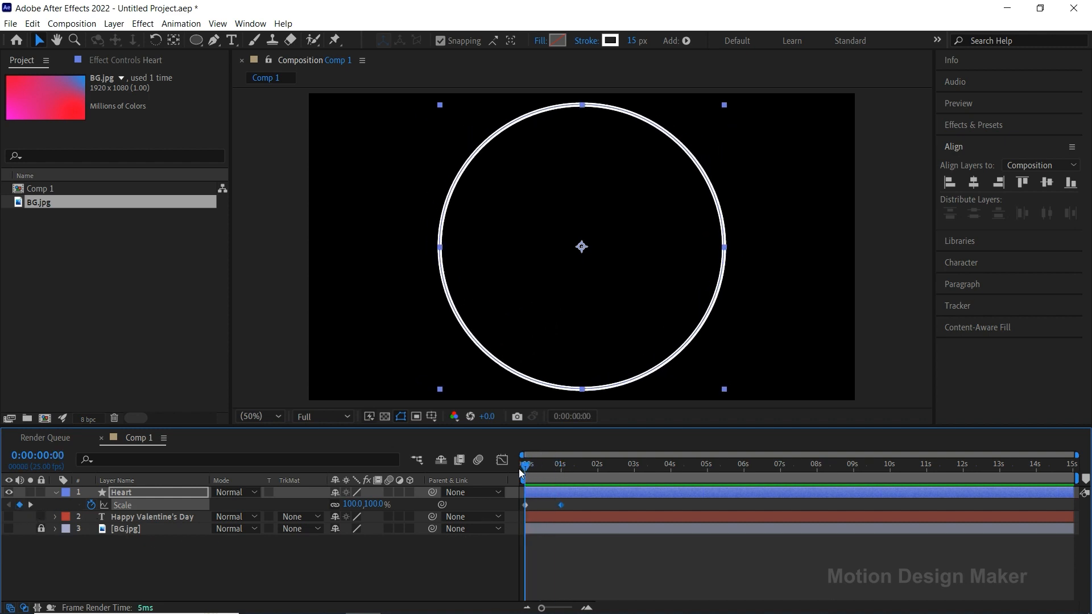
click(387, 505)
text(10)
key(Return)
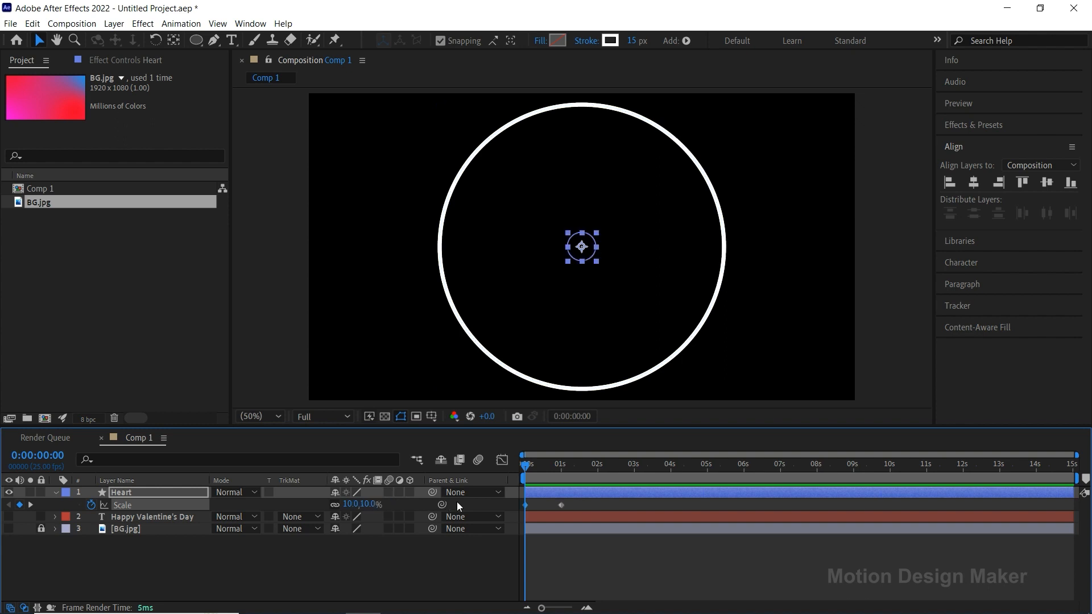
click(548, 541)
key(space)
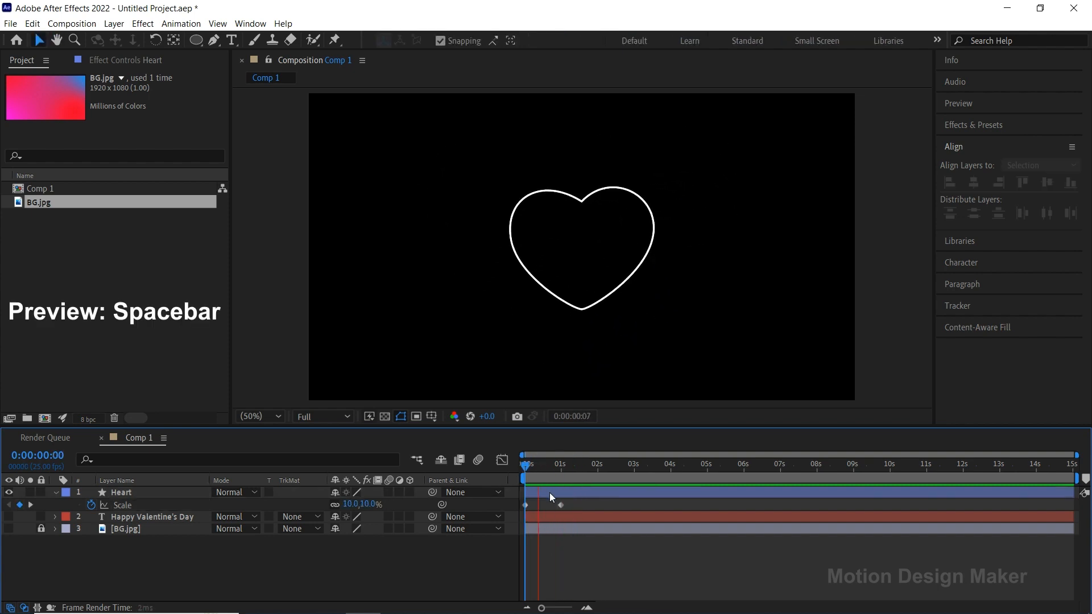
Step: Apply Easy Ease to the Heart layer's Scale keyframe at 0:00:01:00 and preview the eased animation from the start
click(563, 472)
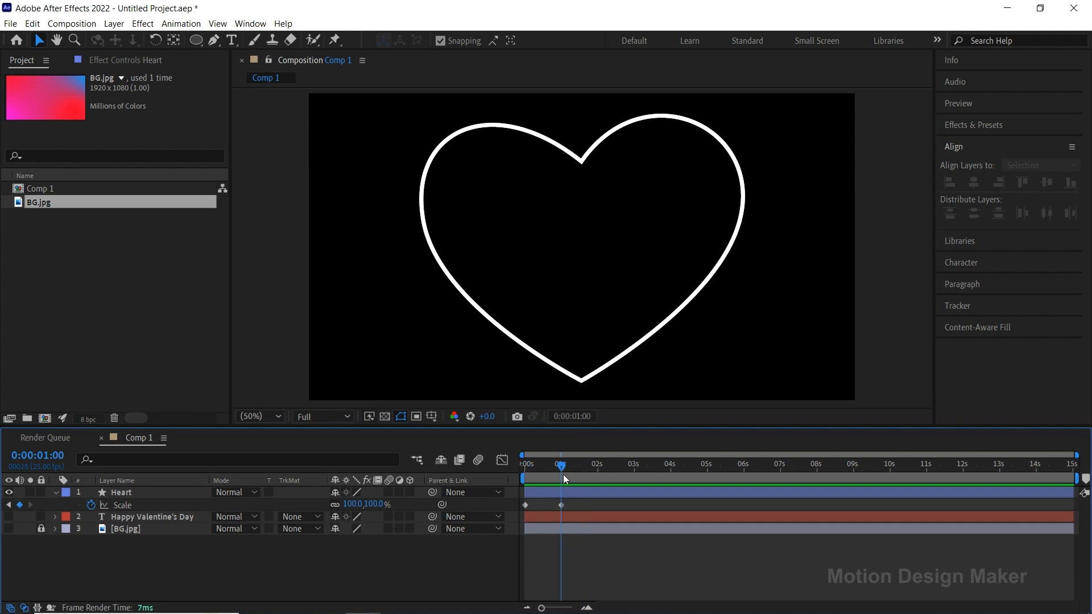
click(561, 505)
right_click(561, 506)
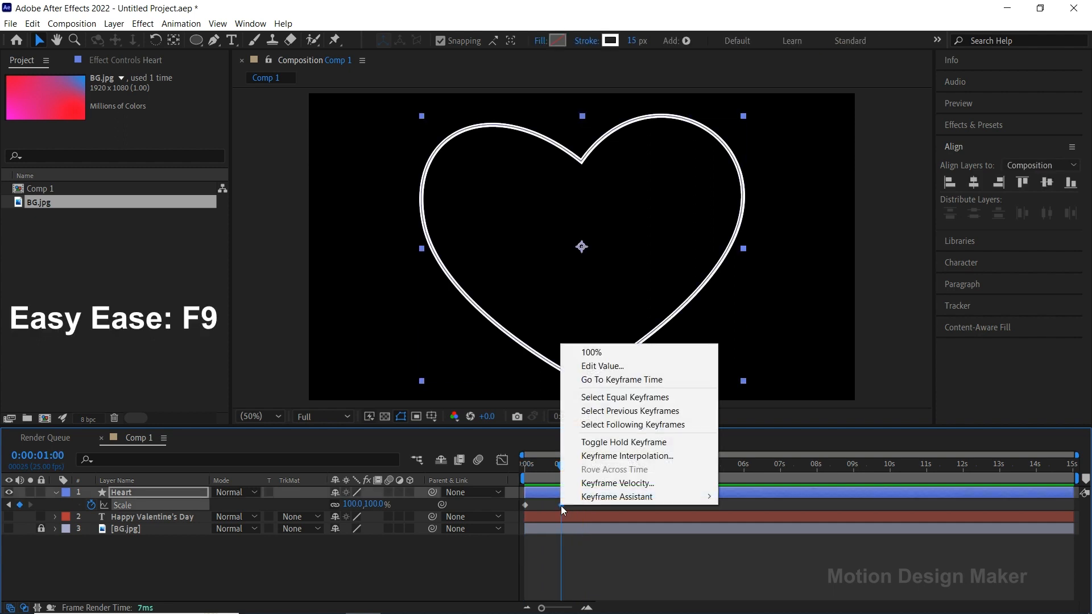
mouse_move(601, 499)
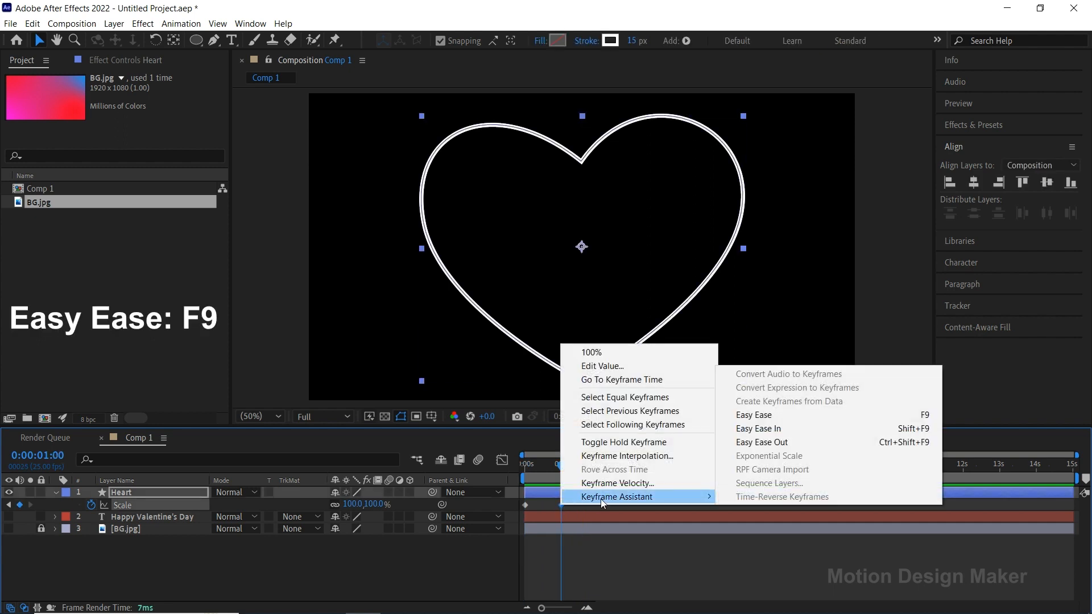
click(794, 416)
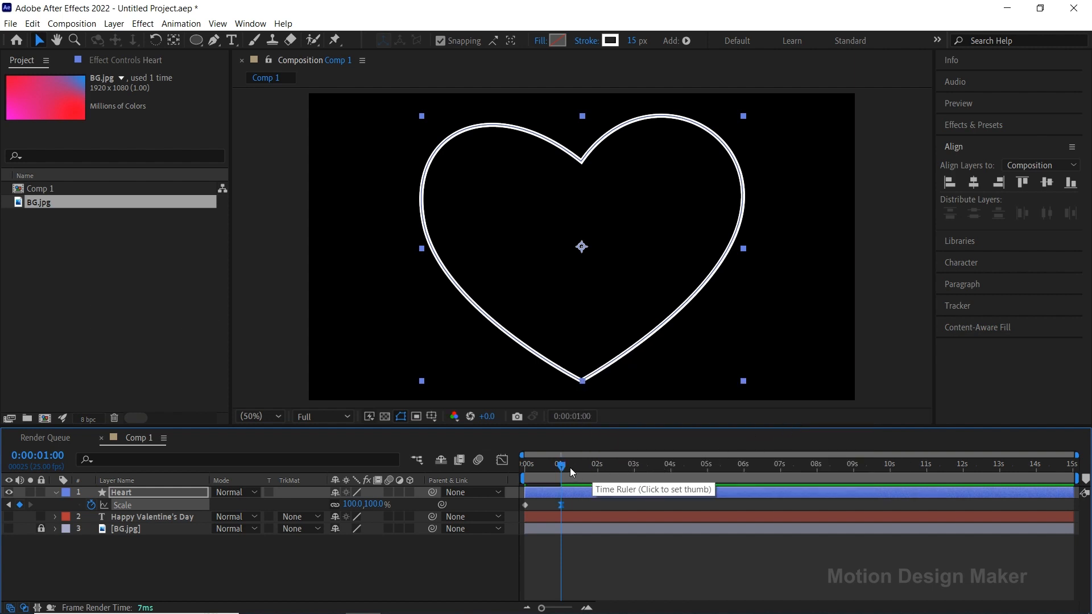
drag(569, 468, 514, 469)
click(558, 544)
key(space)
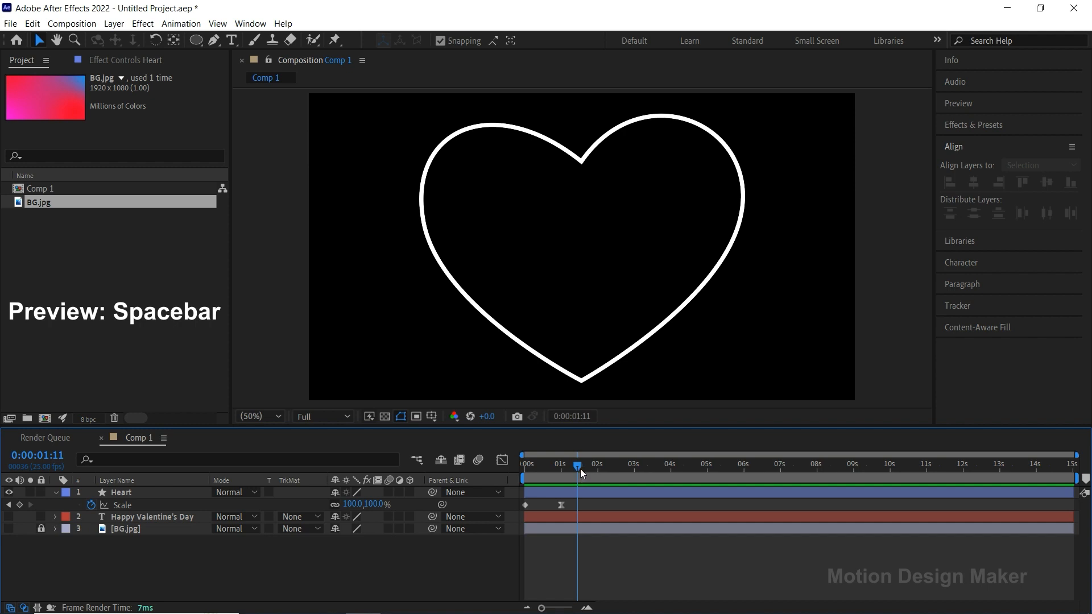
key(space)
key(space)
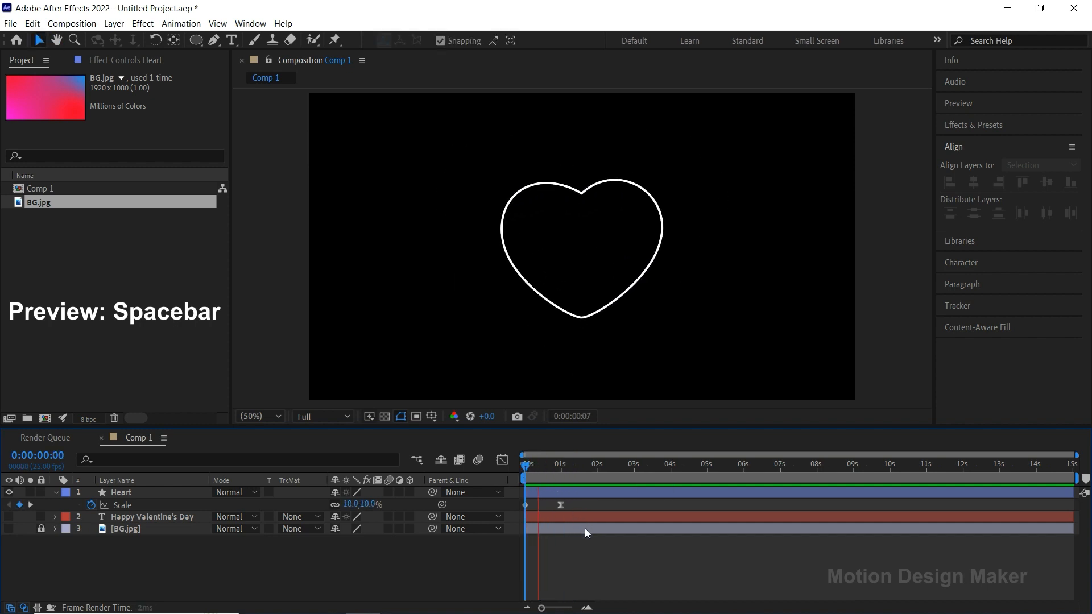
Step: Reveal the Heart layer's keyframes, move the second Path keyframe slightly past 0:00:00:13, and preview the animation
click(549, 493)
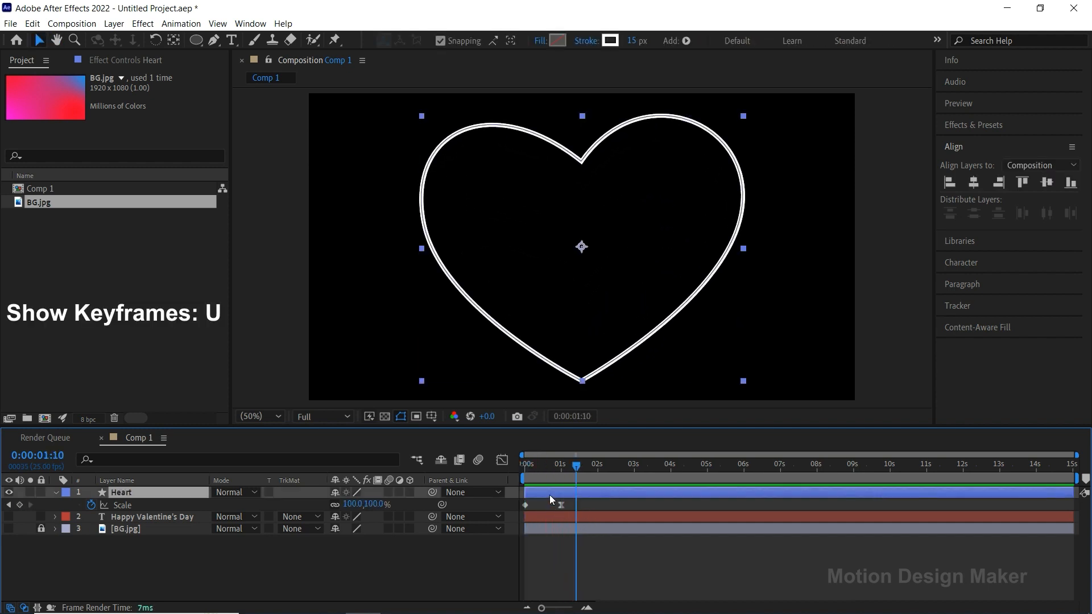
key(u)
drag(569, 473, 548, 504)
key(space)
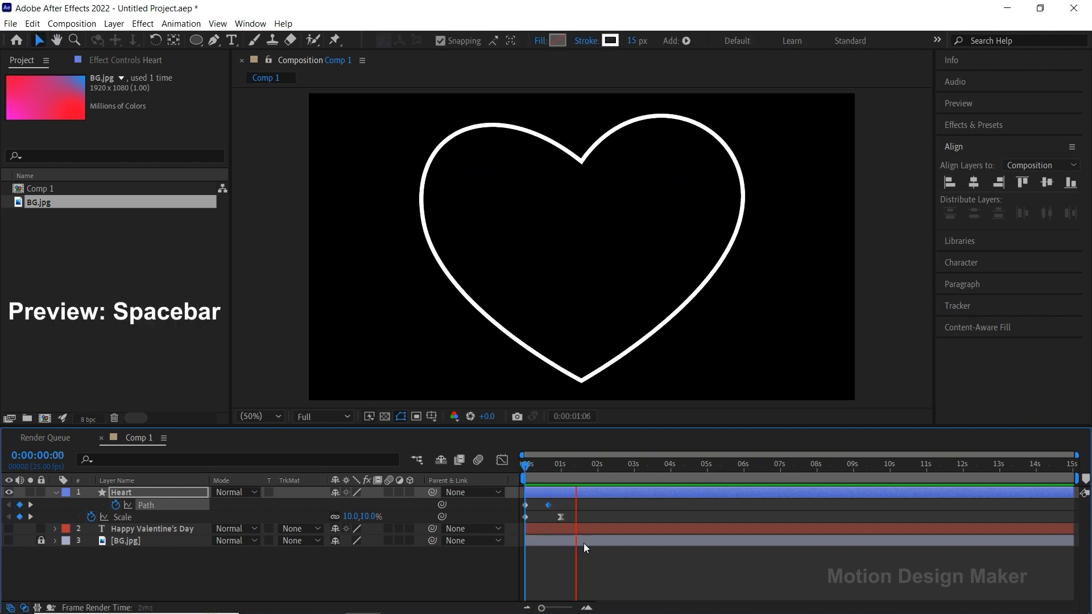
Step: Add Opacity keyframes of 100% to the Heart layer at 0:00:00:00 and 0:00:00:05
drag(585, 472, 524, 476)
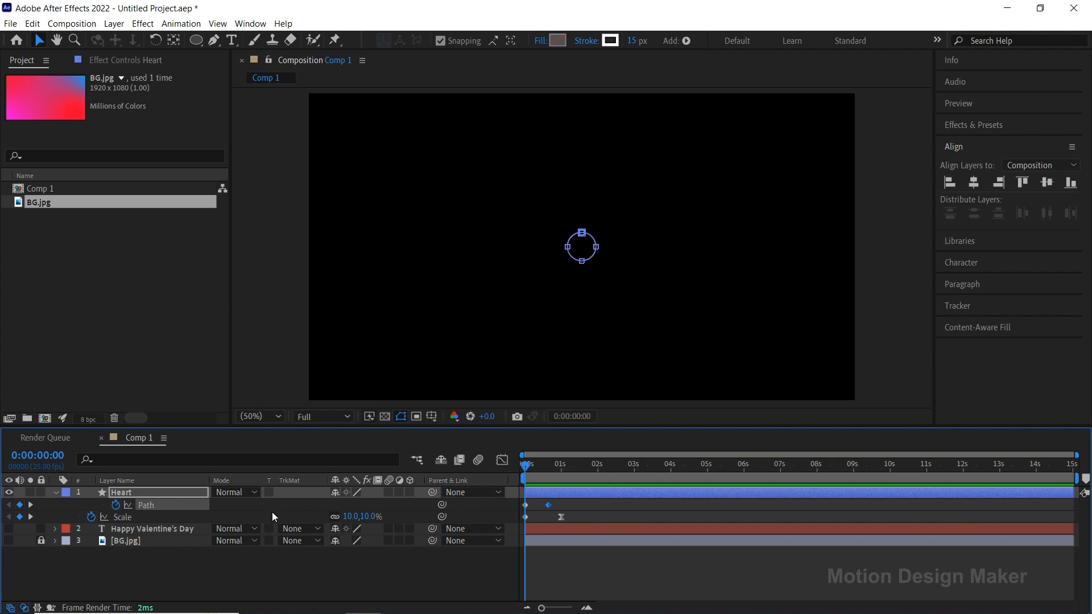
click(163, 492)
key(t)
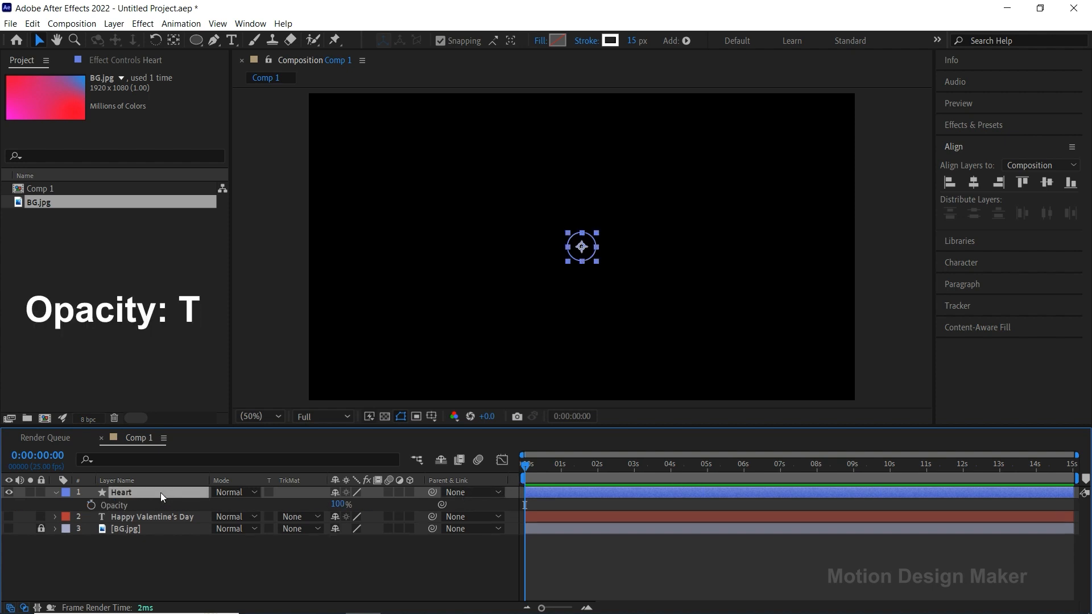
click(91, 504)
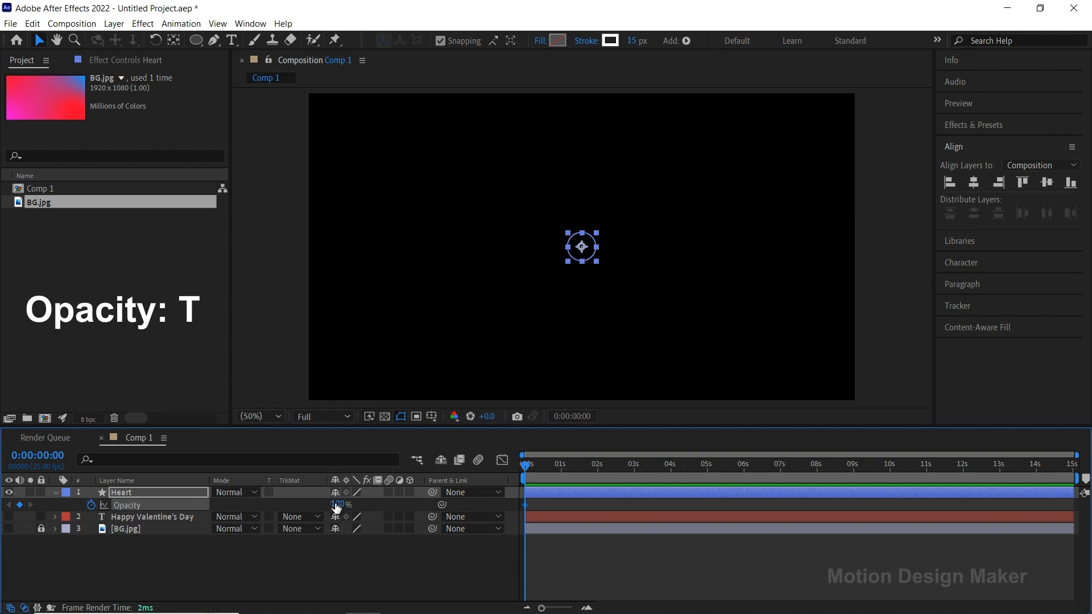
drag(526, 468, 533, 468)
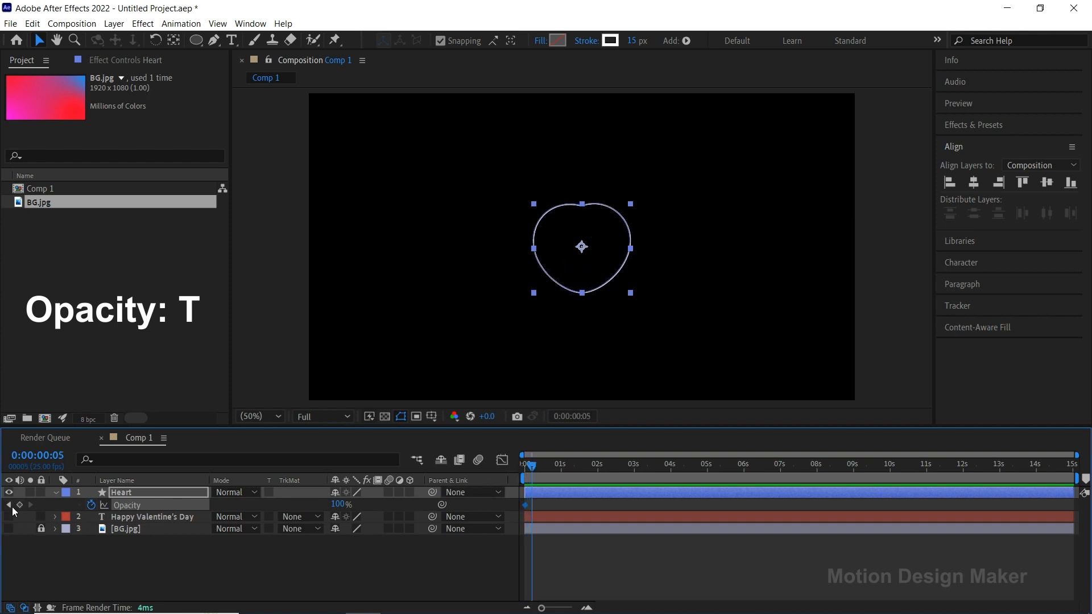
click(20, 505)
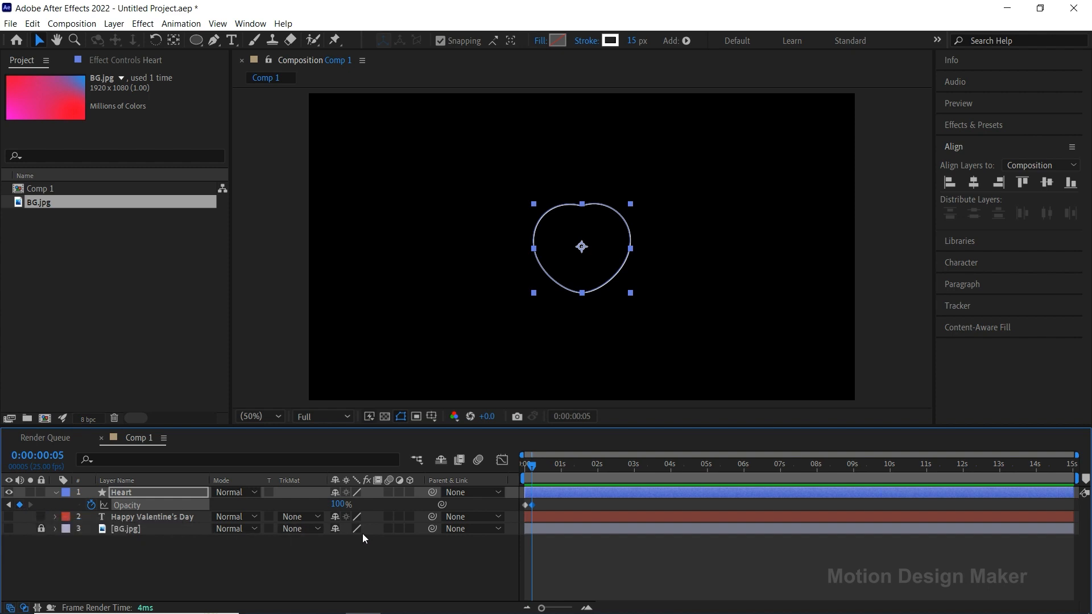
Step: Set the Heart layer's Opacity to 0% at 0:00:00:00 and preview the fade-in
drag(533, 468, 526, 469)
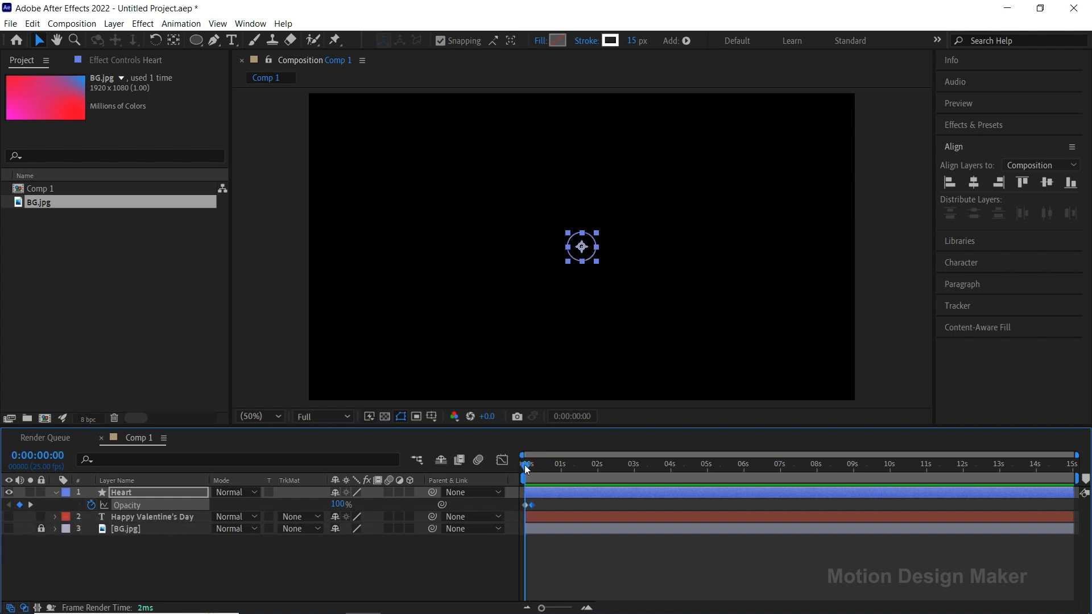
click(338, 504)
text(0)
click(383, 506)
click(572, 545)
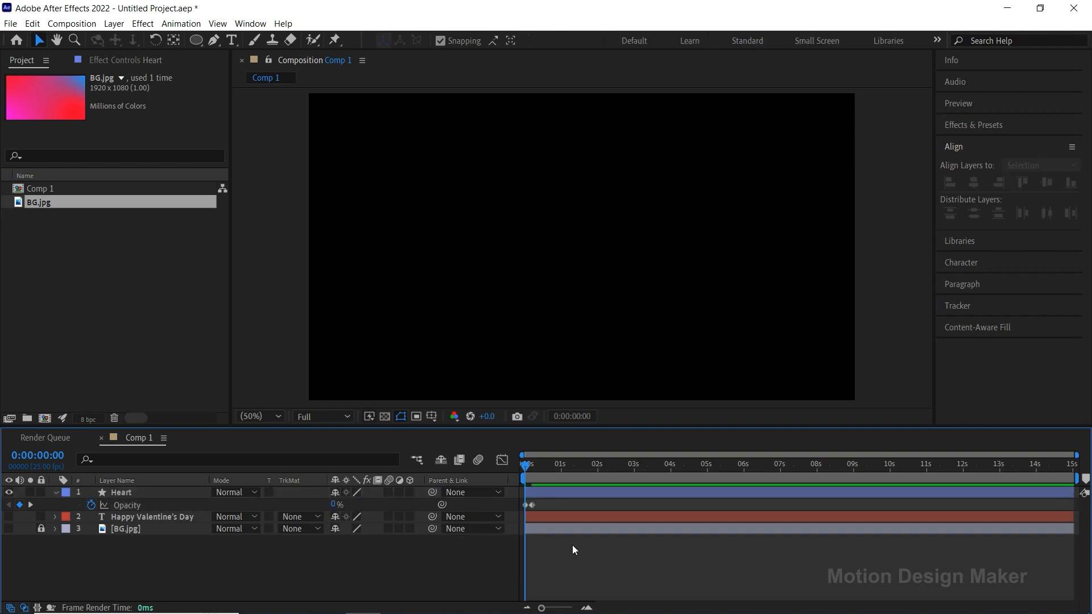
key(space)
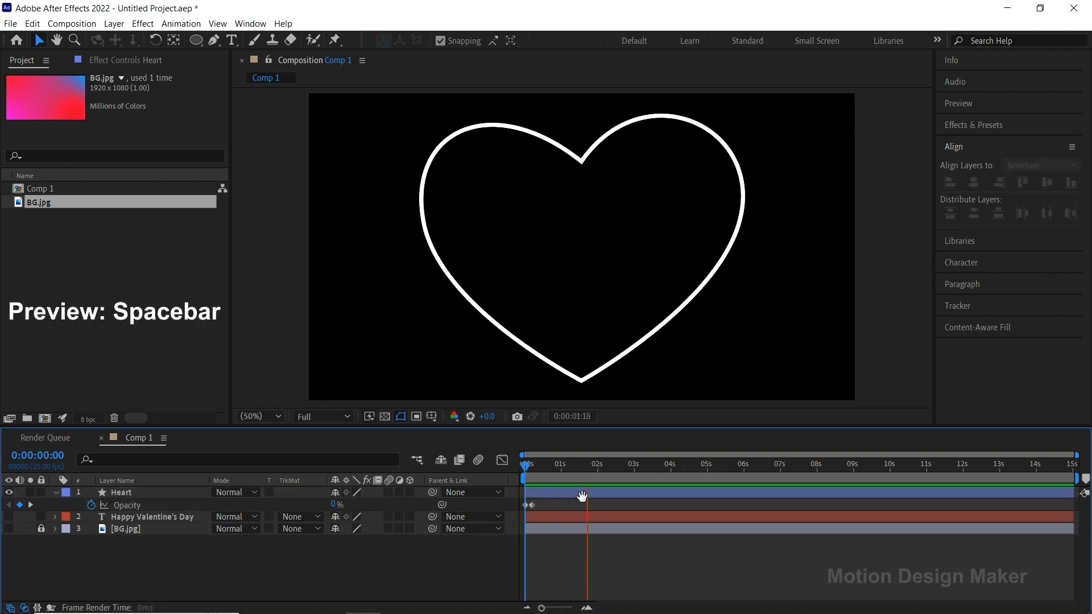
key(space)
key(space)
key(space)
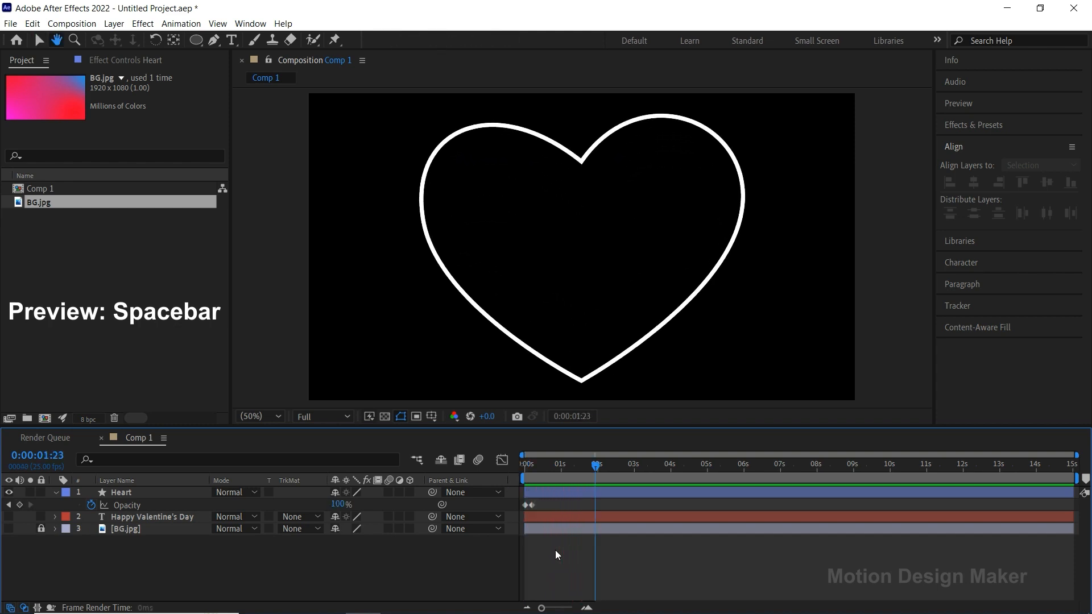
Step: Make the Happy Valentine's Day text and BG.jpg layers visible and preview the whole composition from the start
drag(595, 468, 528, 477)
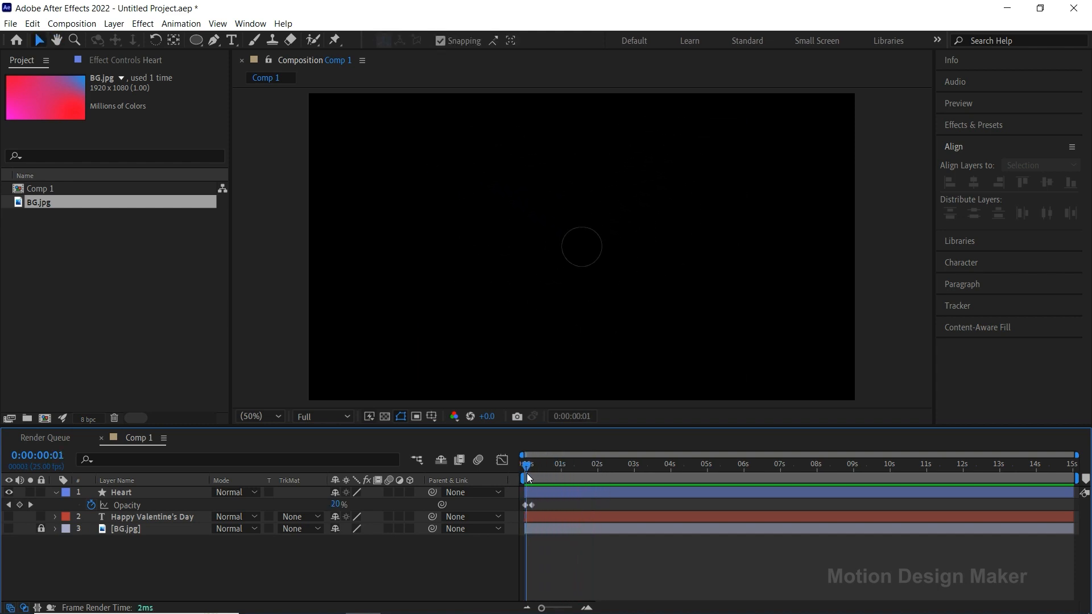
click(9, 517)
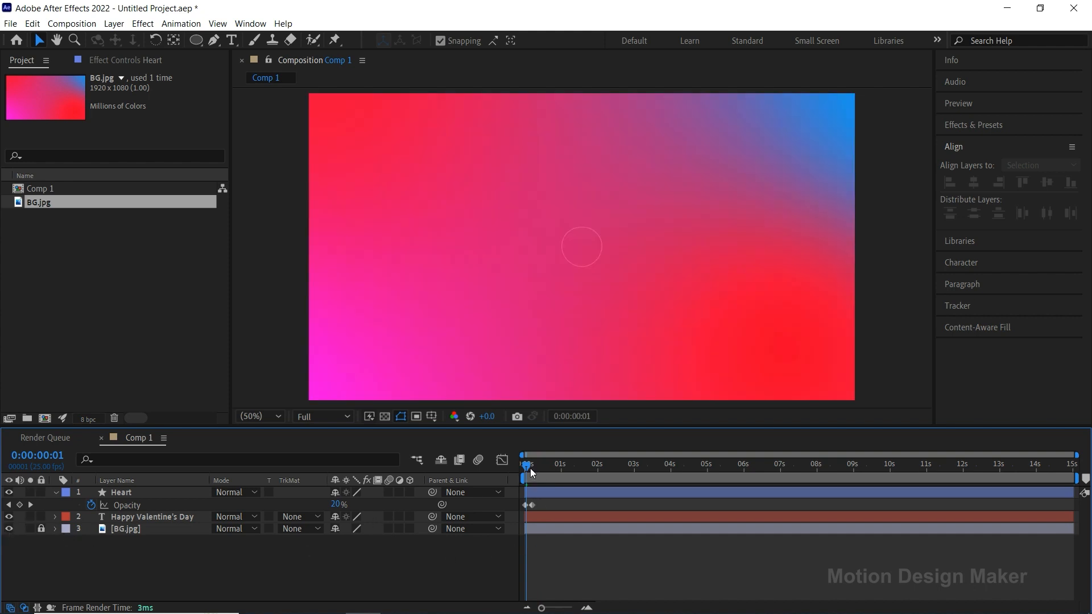
drag(532, 472, 528, 488)
key(space)
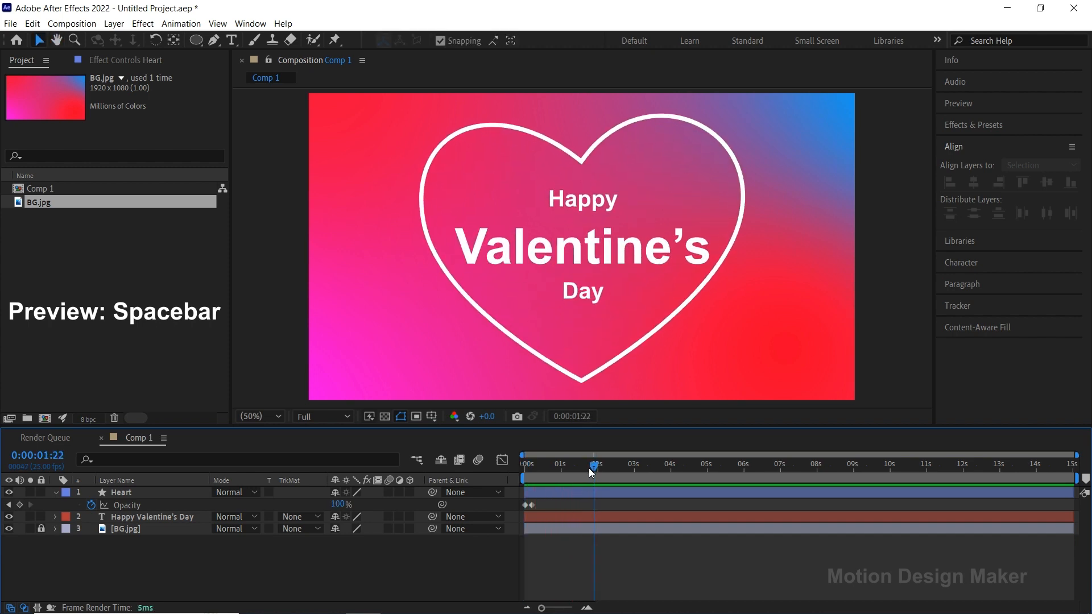
key(space)
key(space)
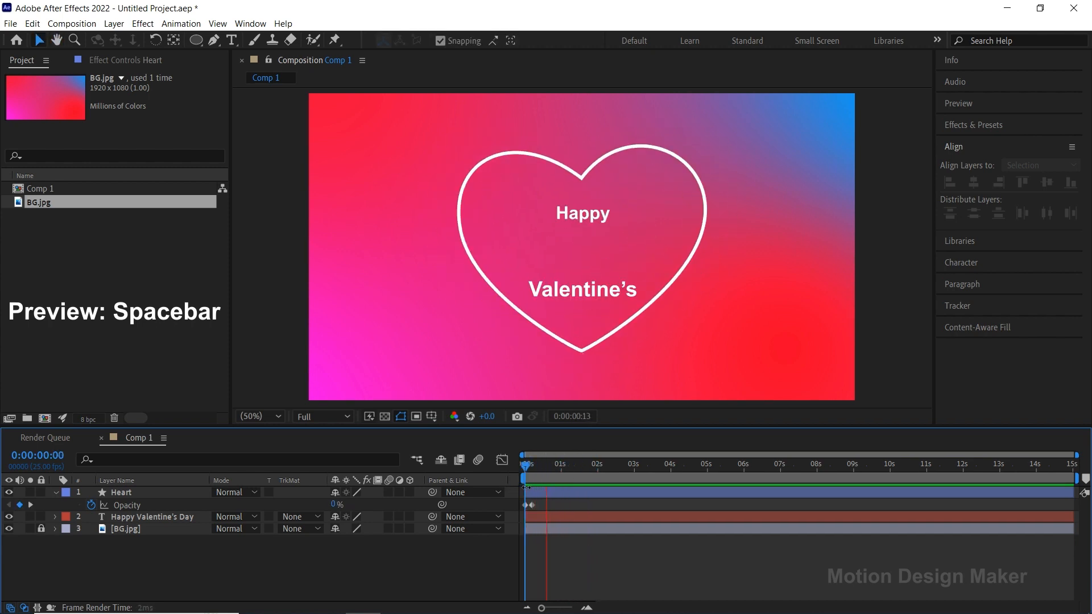
key(space)
Step: Reveal all of the Heart layer's keyframes and replay the heart and title animation from the start
click(548, 493)
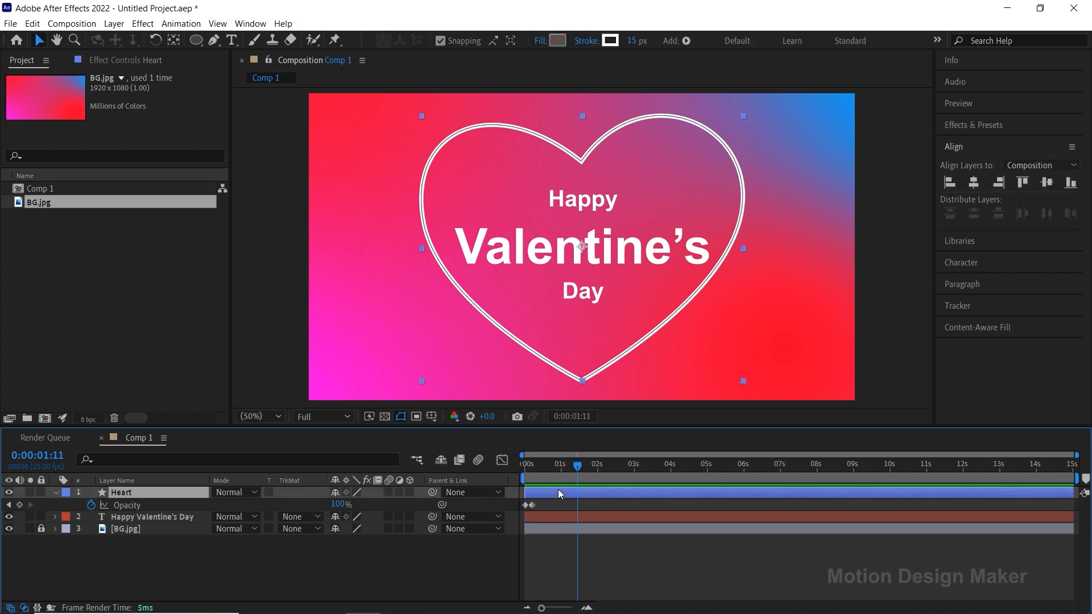
key(u)
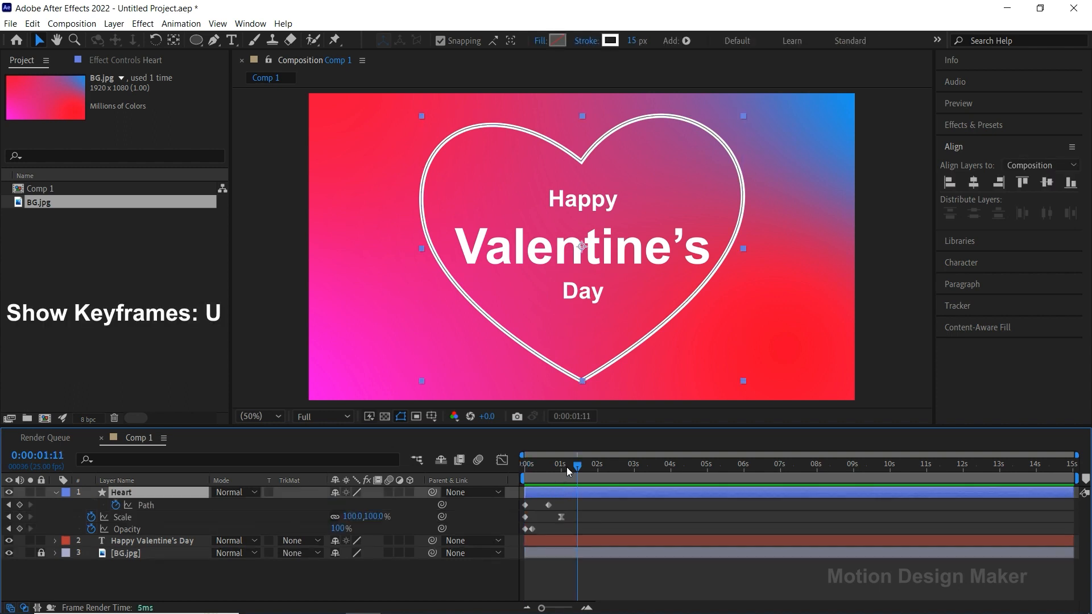
drag(566, 466, 521, 473)
click(582, 571)
key(space)
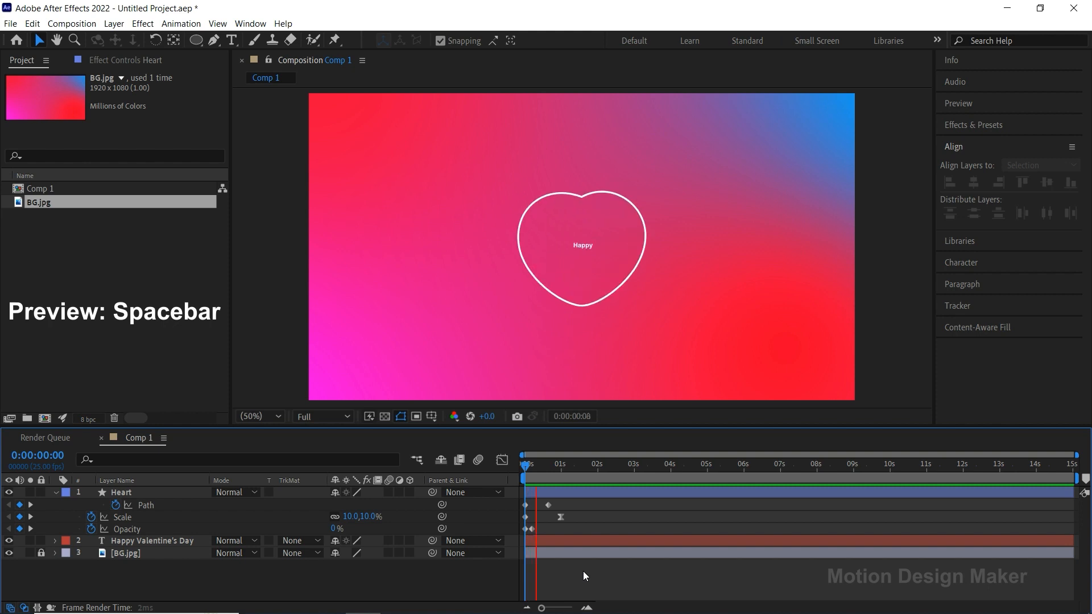
click(593, 465)
drag(592, 465, 522, 471)
key(space)
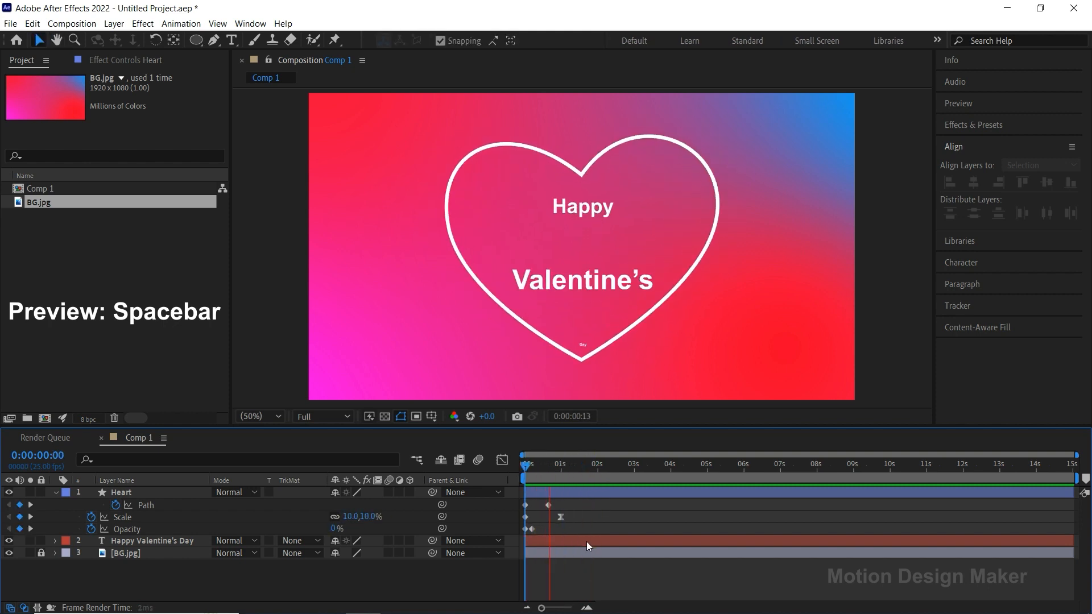
key(space)
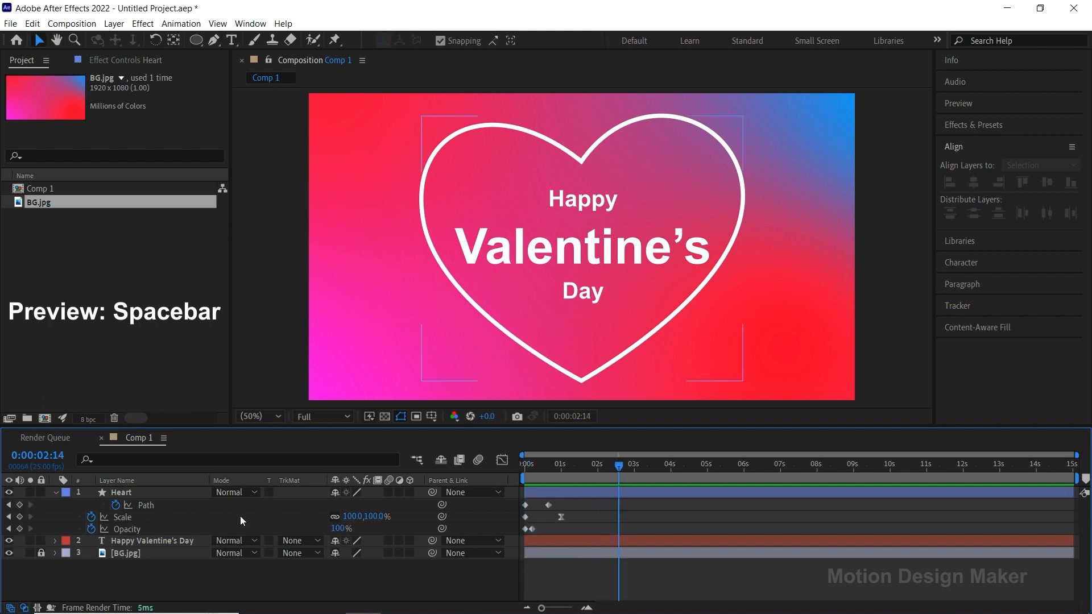
Step: Collapse the Heart layer's properties, duplicate the layer, and solo the copy
click(142, 493)
click(55, 493)
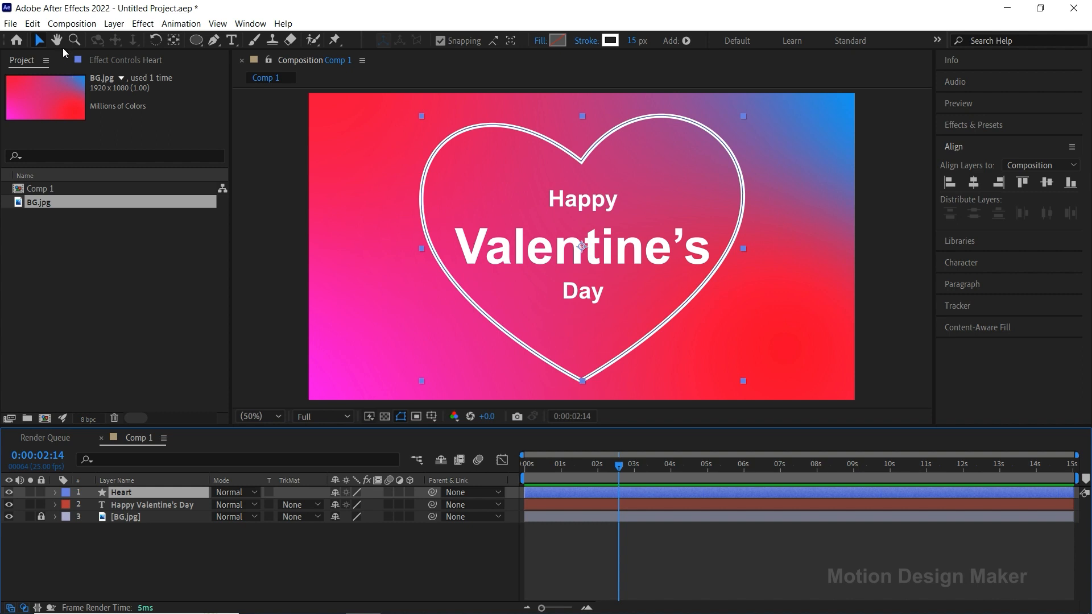
click(33, 23)
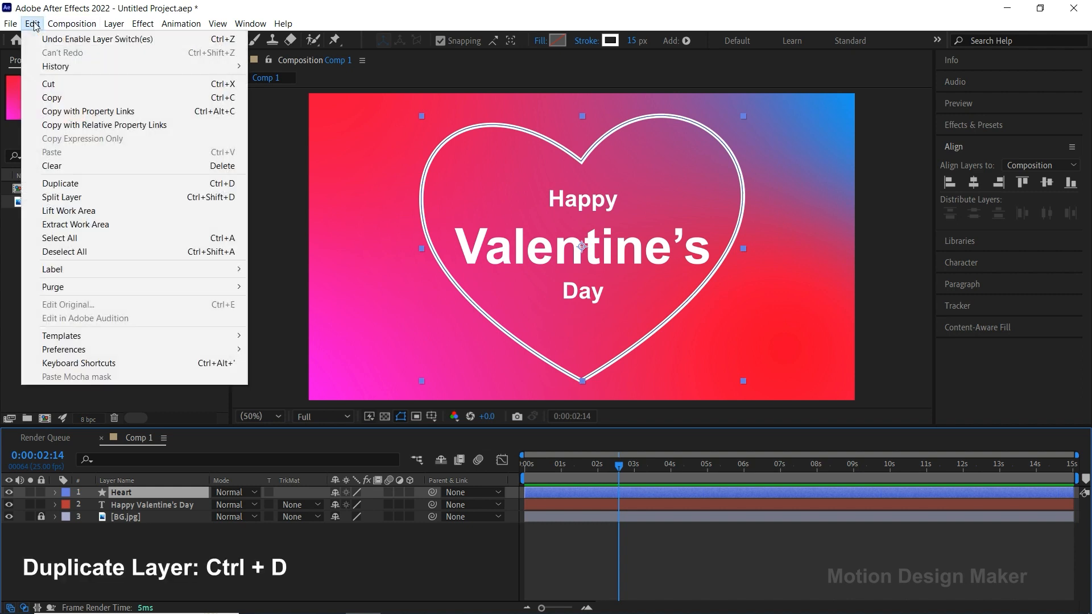
click(108, 183)
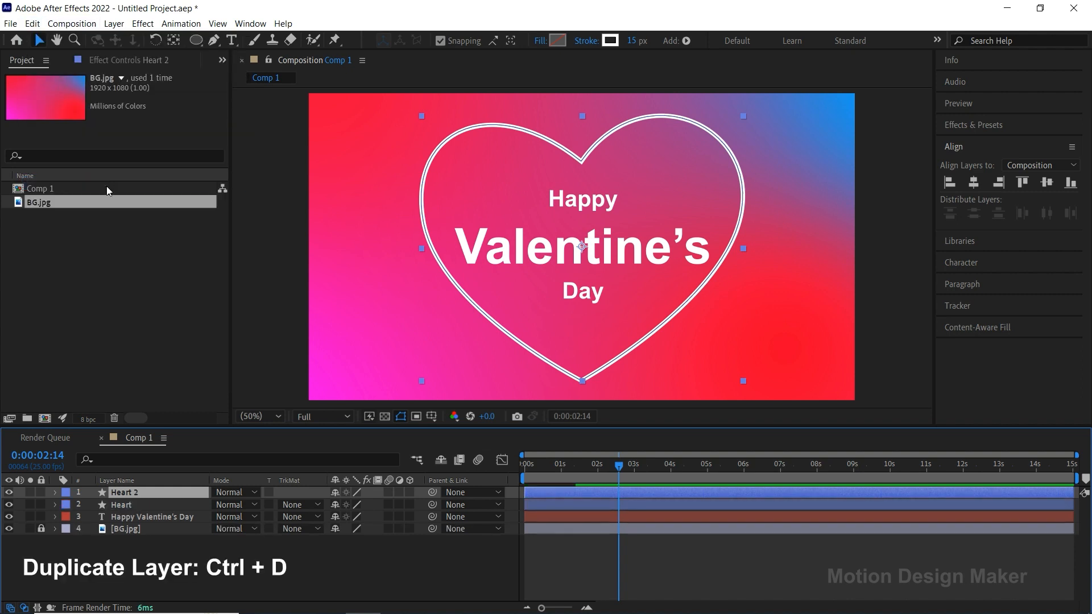
click(31, 492)
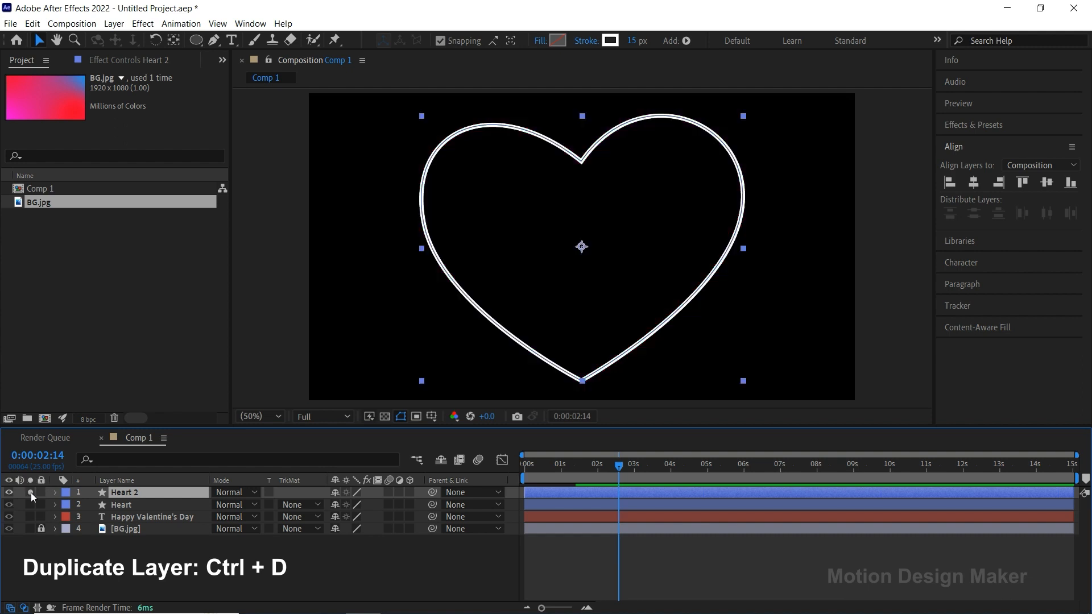
Step: Remove all Path, Scale and Opacity keyframes from the duplicated heart layer
key(u)
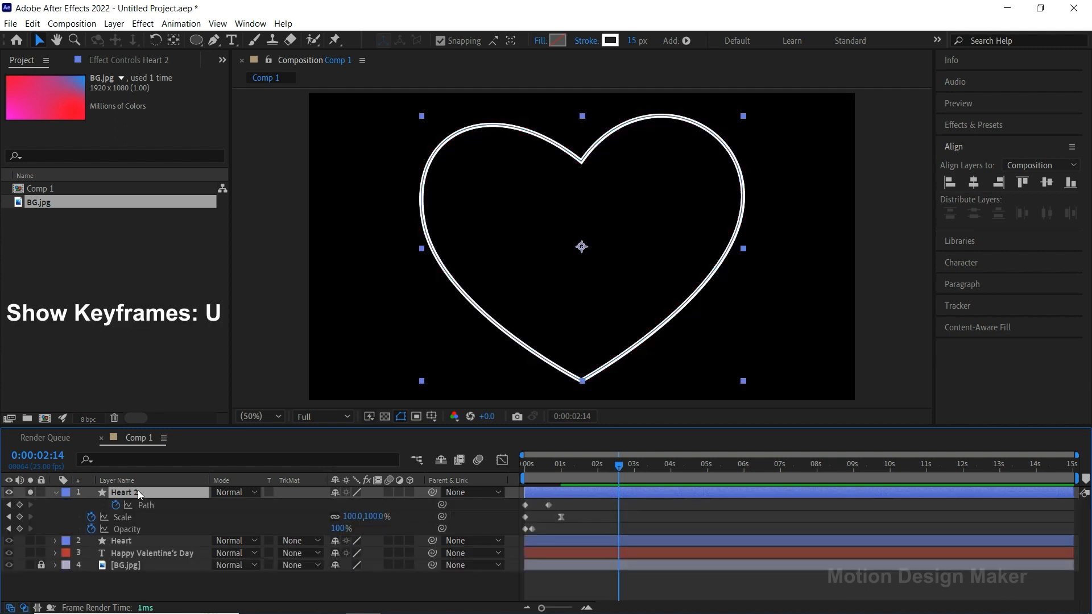
click(116, 505)
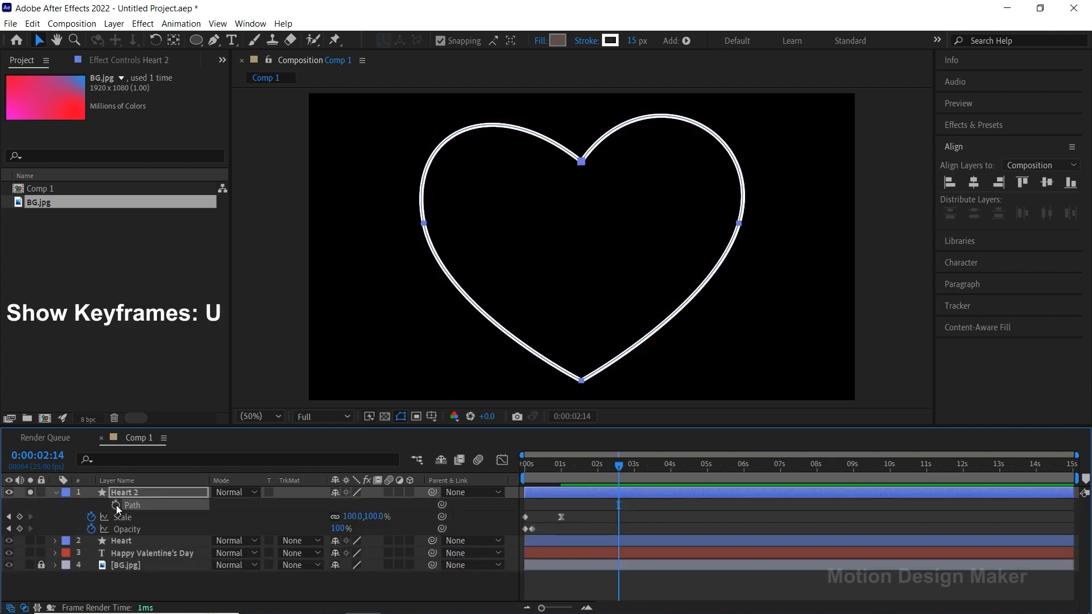
click(91, 517)
click(91, 528)
click(148, 496)
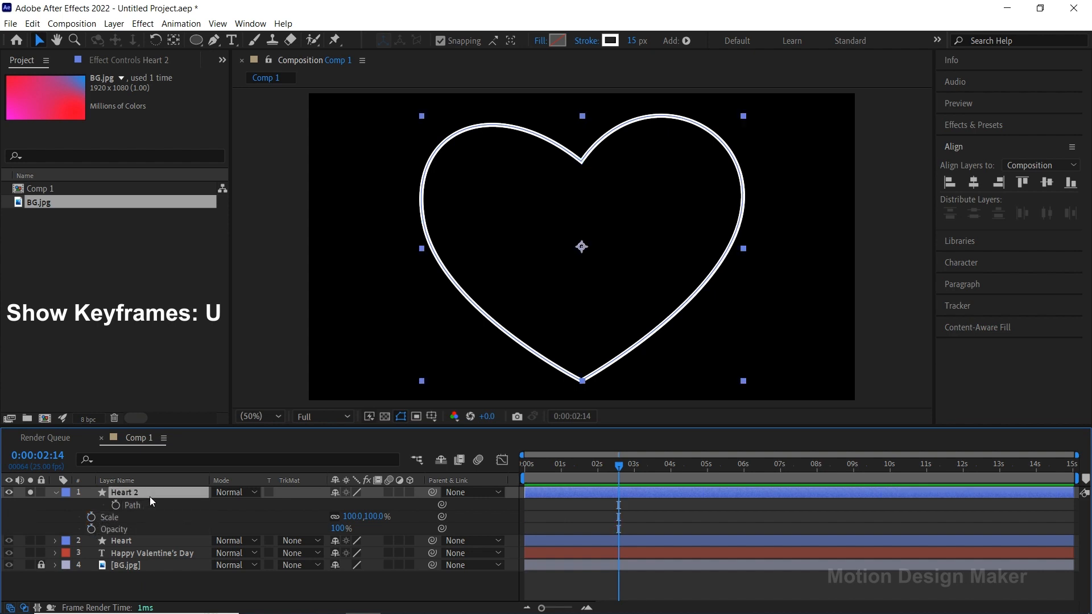
Step: Set the Heart 2 layer's Scale to 18% and its stroke width to 50 px
click(374, 517)
text(18)
key(Return)
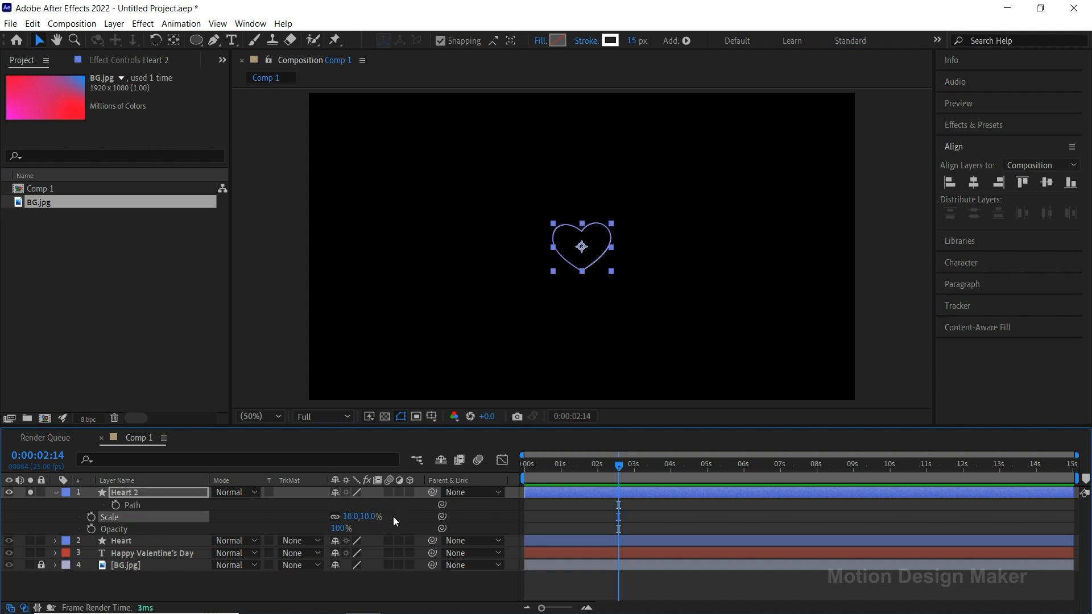
click(631, 40)
text(50)
key(Return)
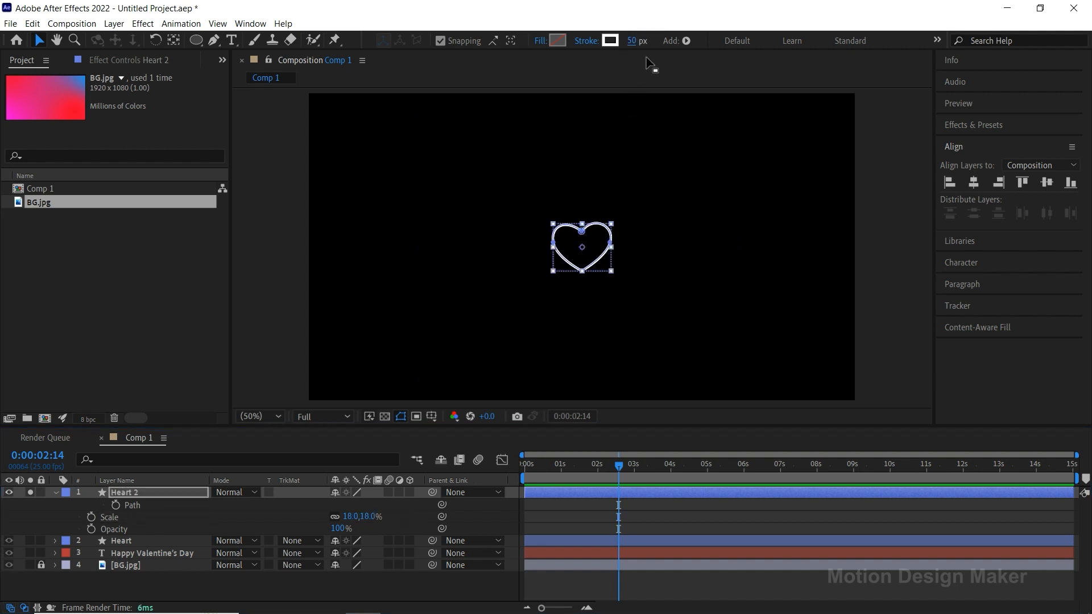
Step: Return to 0:00:00:00, collapse the Heart 2 layer's properties and turn off its solo
click(603, 475)
key(Home)
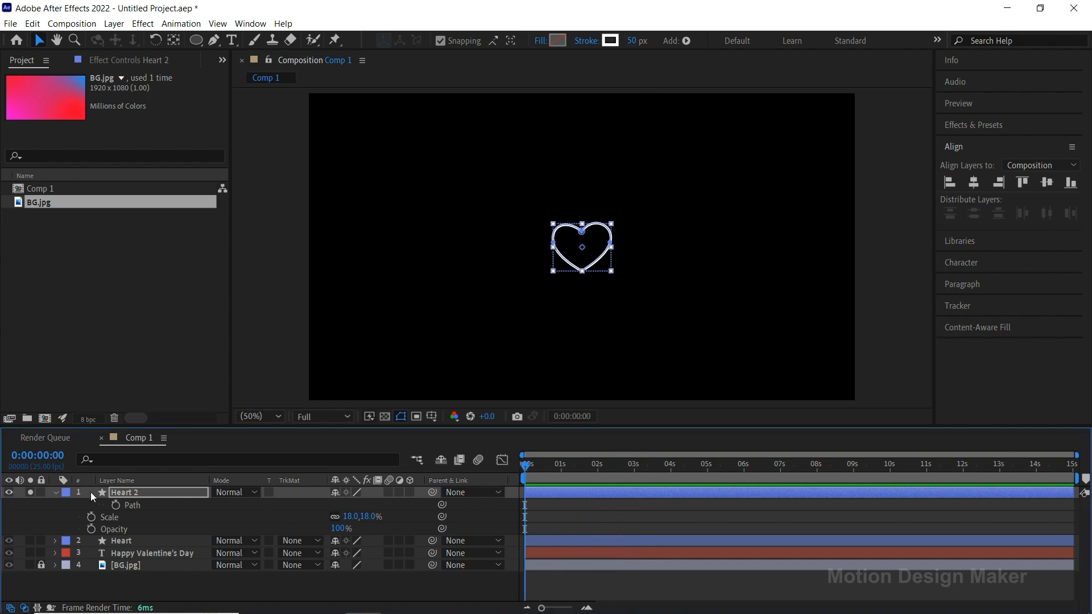
click(55, 492)
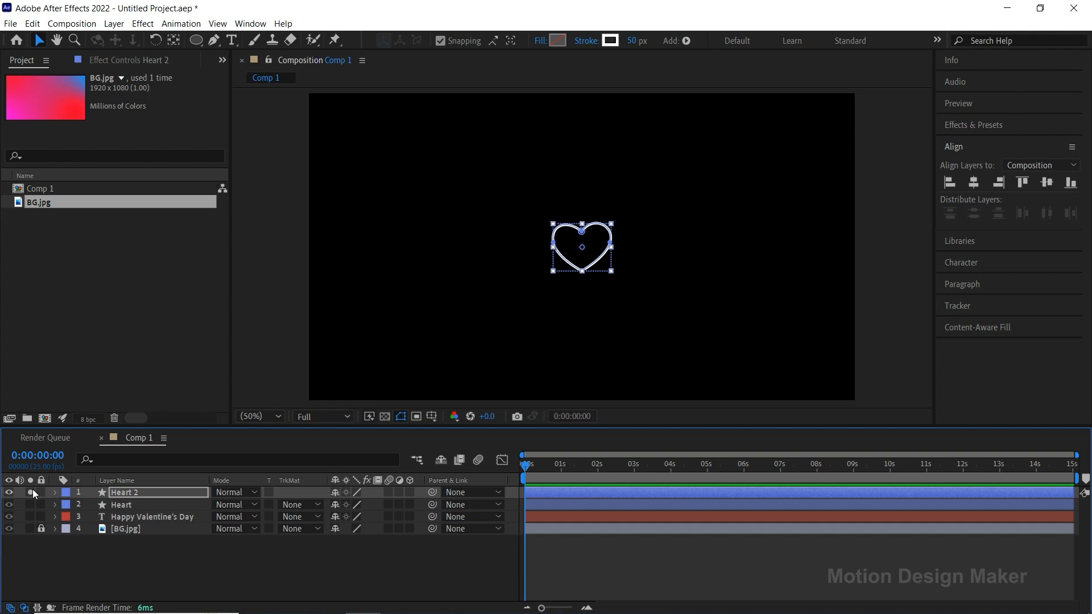
click(31, 491)
click(128, 494)
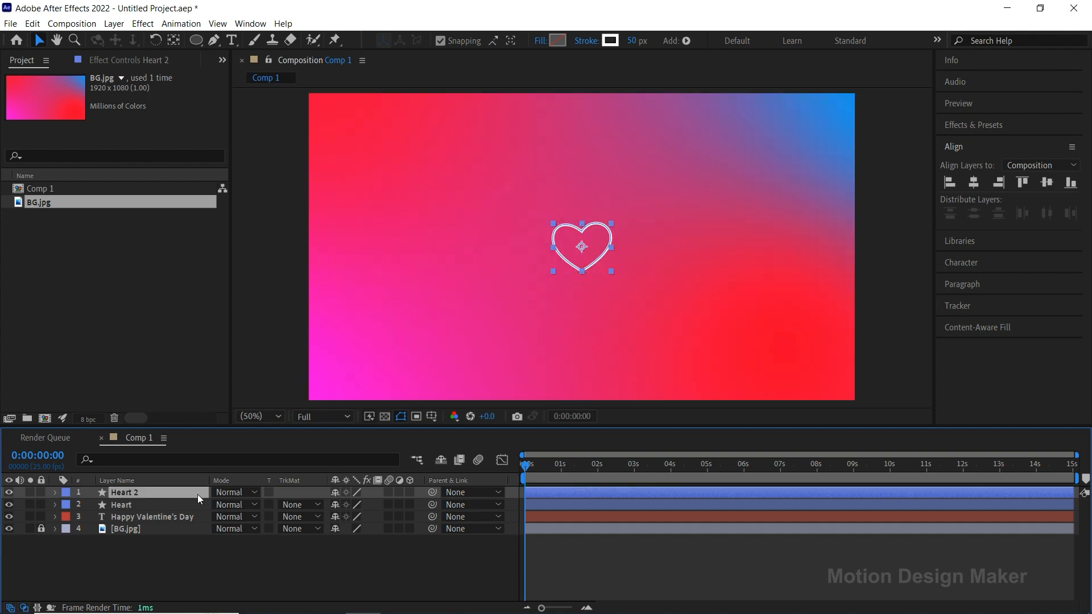
Step: At 0:00:01:12, move the small heart outside the large heart's lower-left edge, then return to 0:00:00:00 with its layer selected
drag(537, 465, 581, 472)
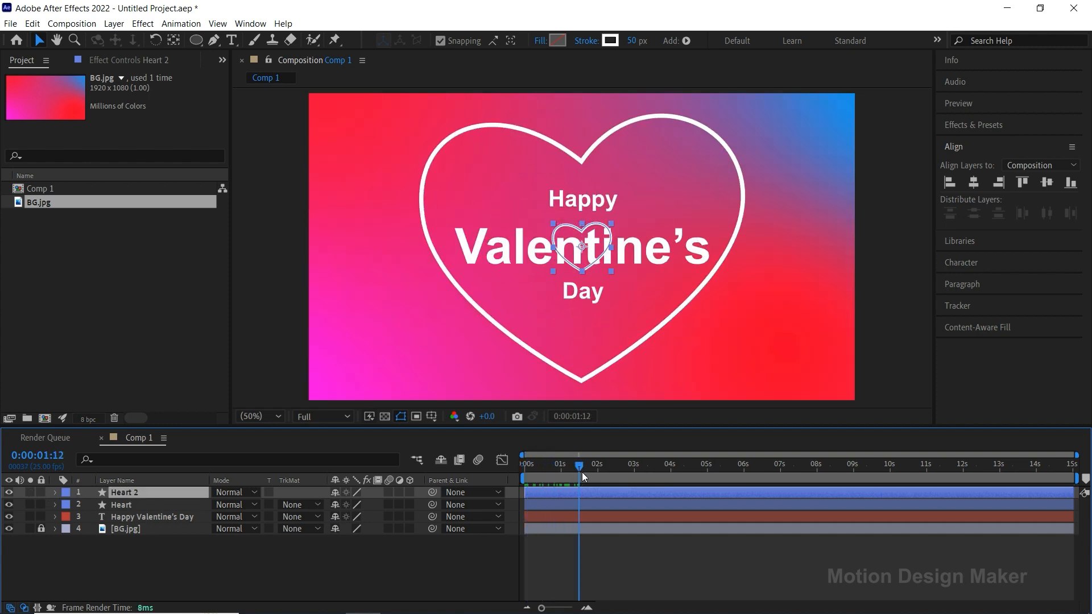
drag(595, 235, 437, 348)
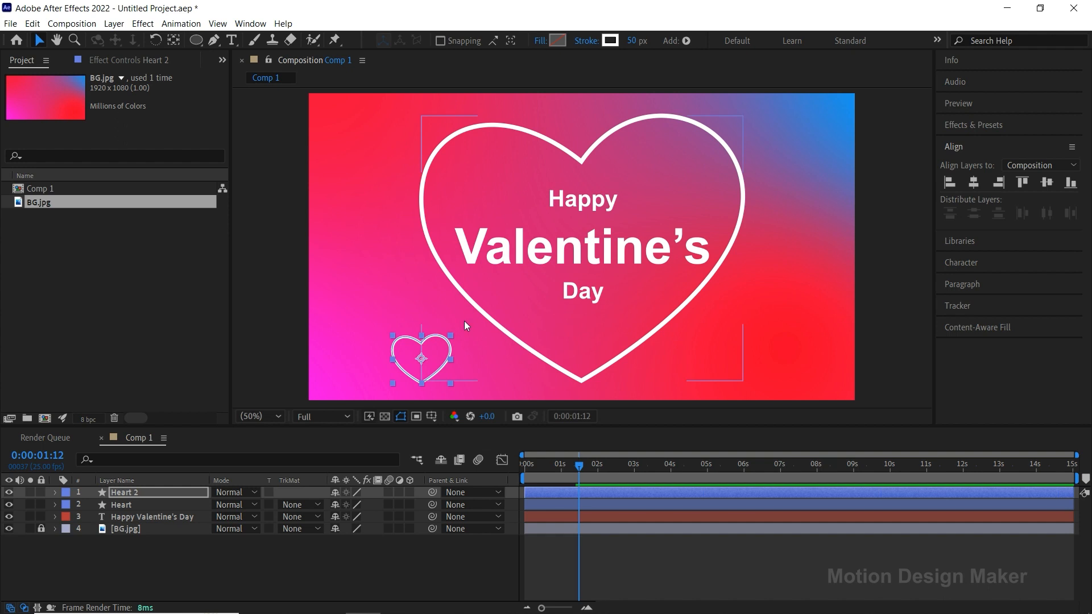
drag(439, 353, 430, 350)
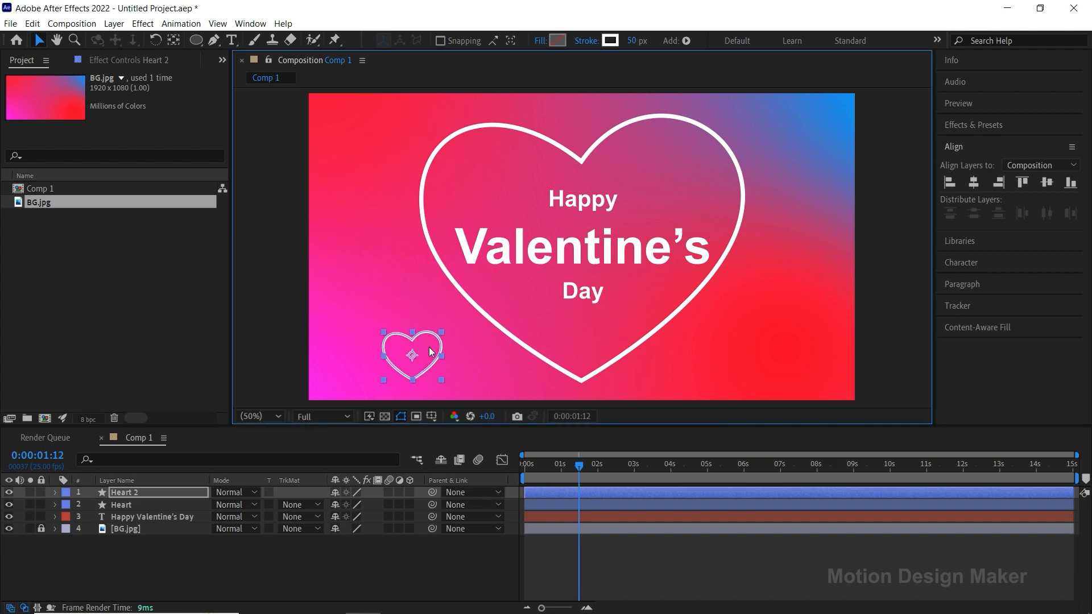
click(172, 493)
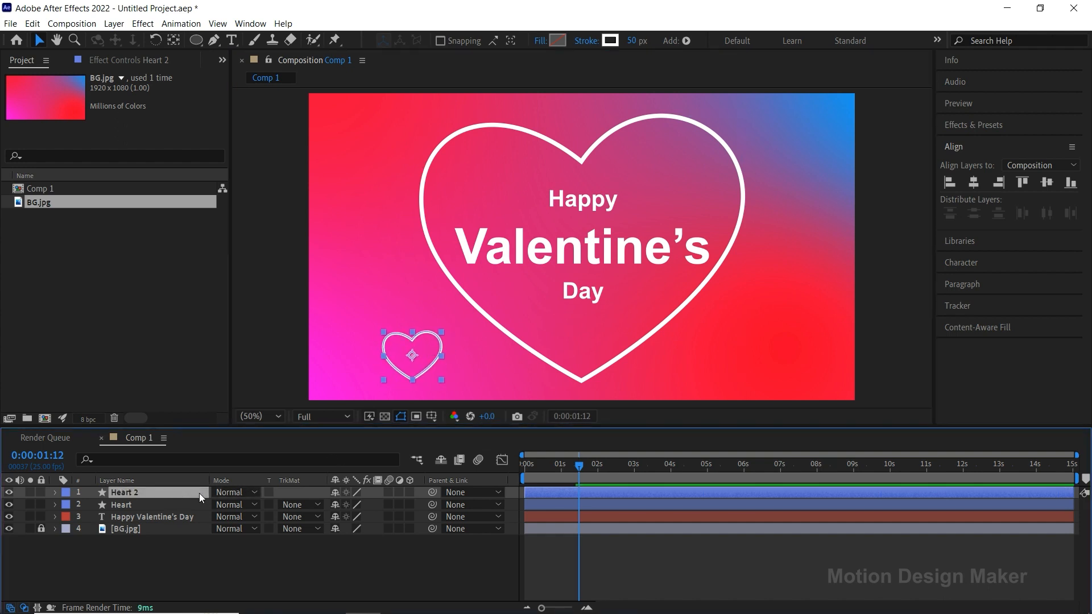
drag(582, 463, 523, 475)
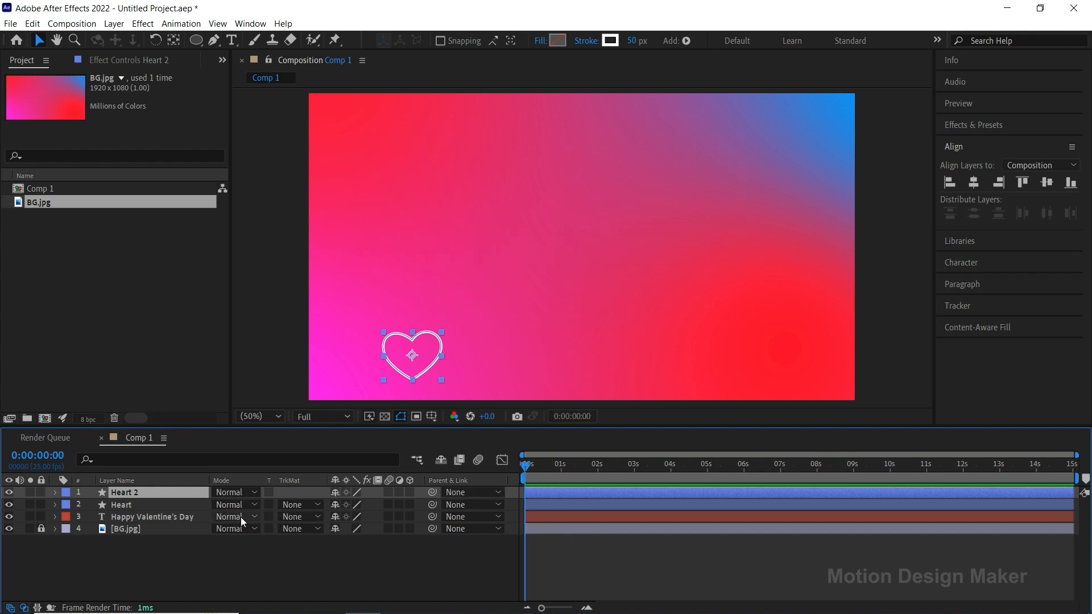
Step: Animate the Heart 2 layer's Scale from 0% at 0:00:00:00 to 18% at 0:00:00:20 and preview the animation
key(s)
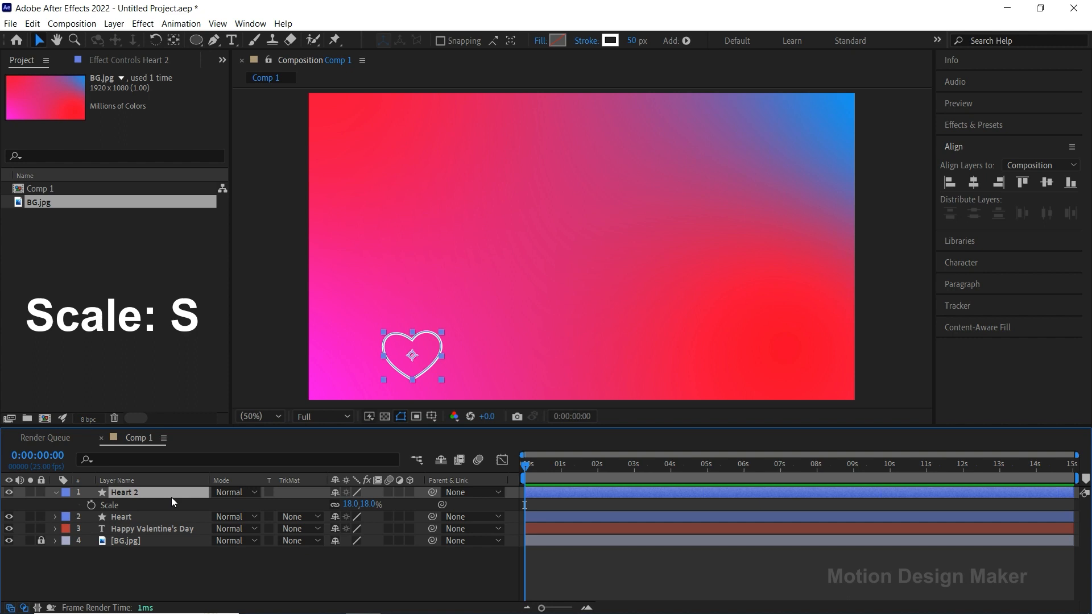
click(91, 505)
drag(525, 465, 556, 469)
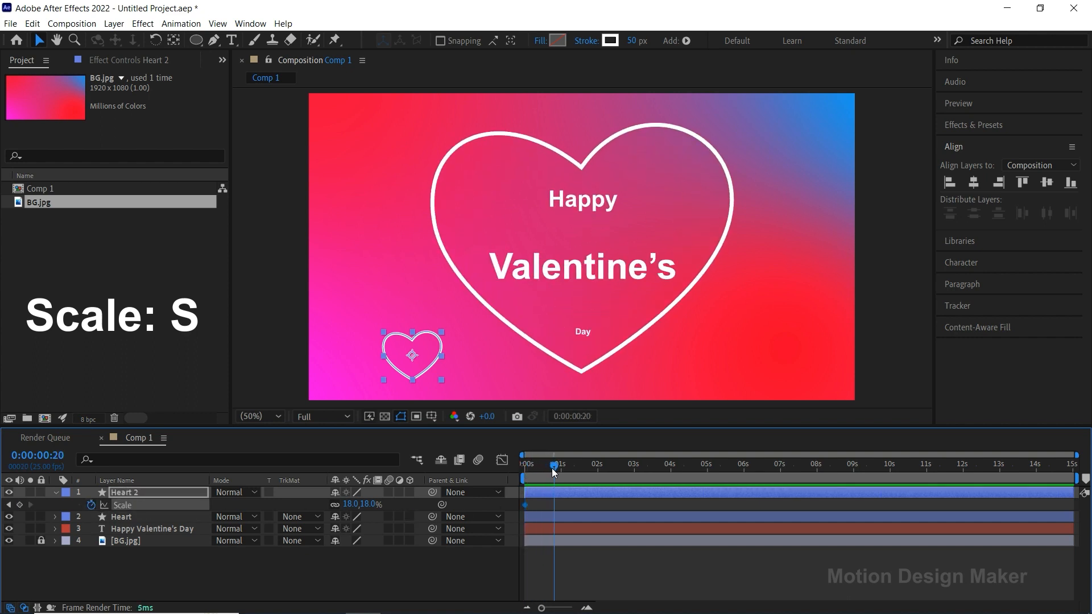
click(20, 504)
drag(555, 465, 522, 466)
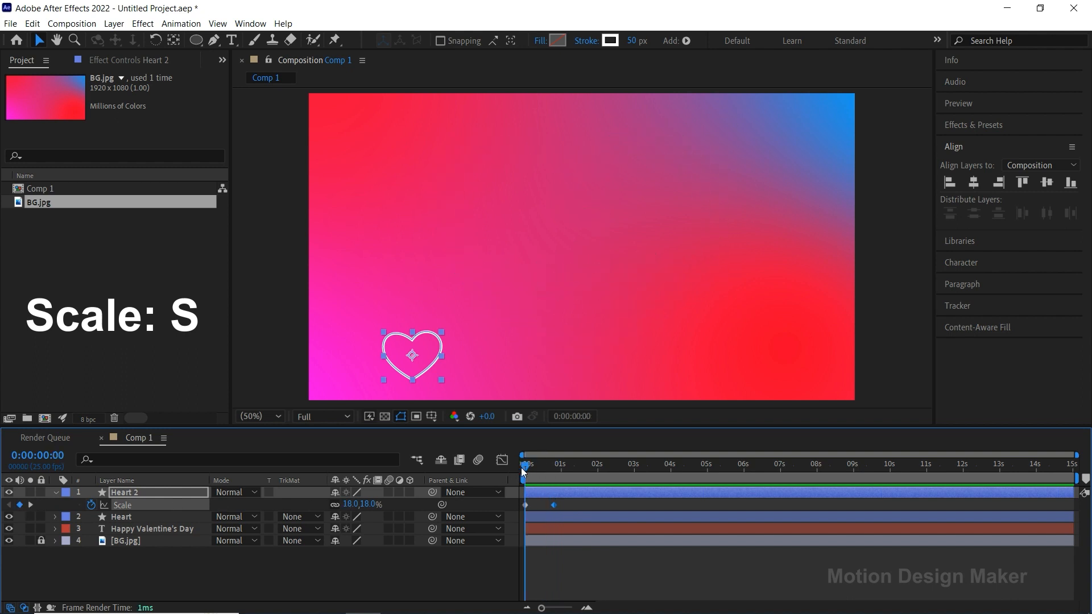
click(369, 505)
text(0)
key(Return)
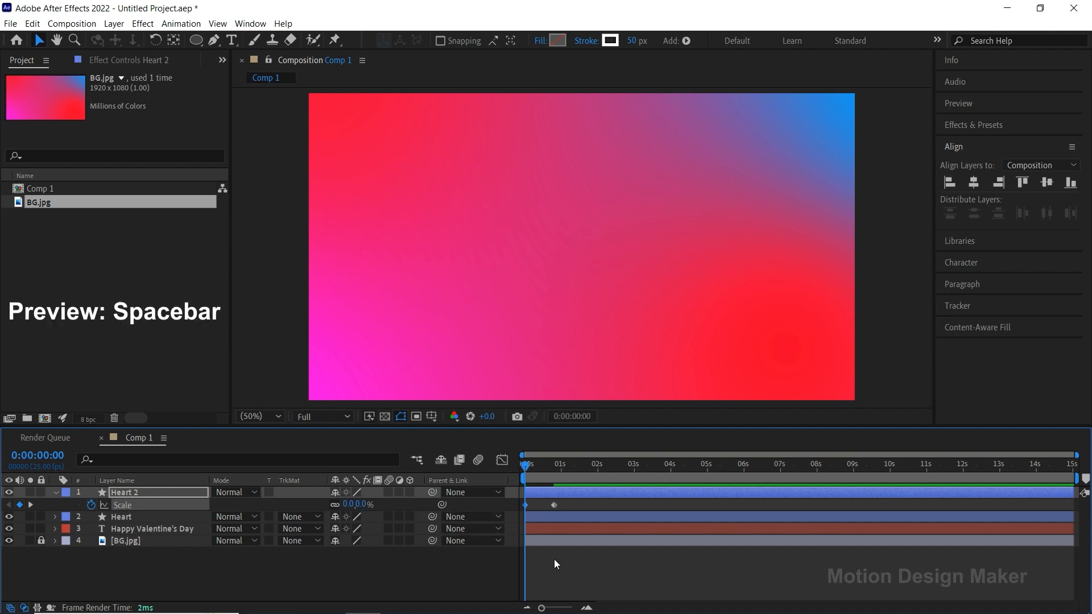
key(space)
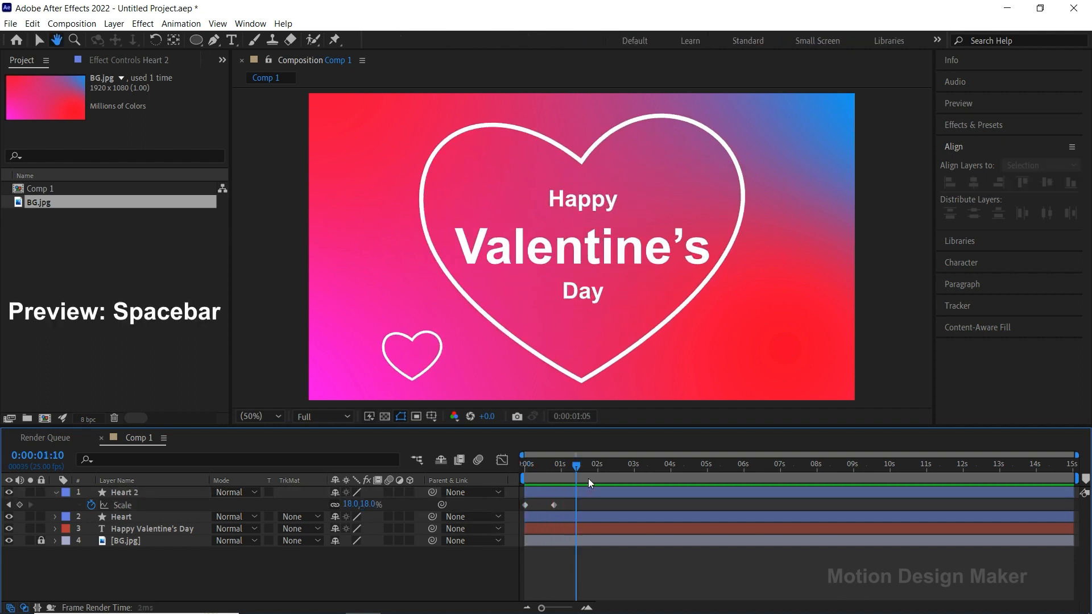
key(space)
key(space)
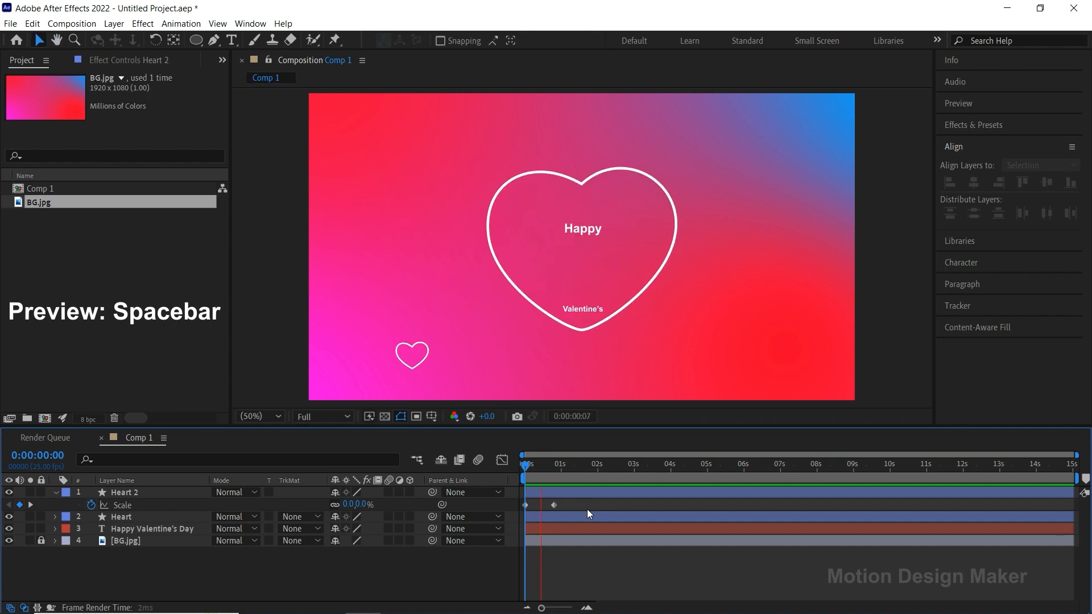
Step: At 0:00:00:20, add the expression wiggle(.75,50) to the Heart 2 layer's Position and preview the motion from the start
click(573, 466)
drag(573, 470, 552, 470)
click(549, 492)
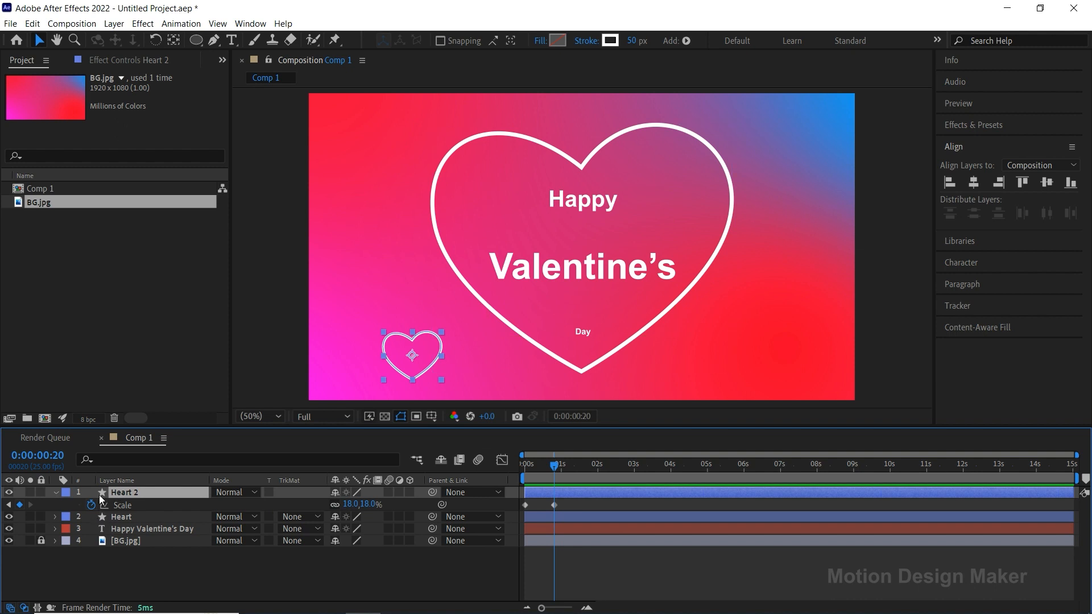
click(56, 493)
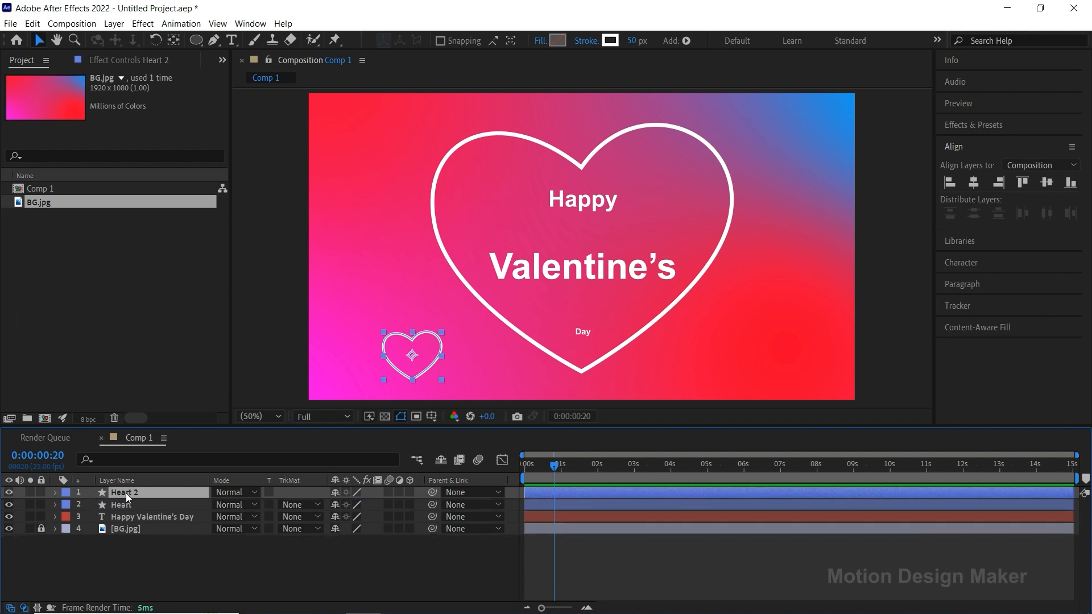
key(p)
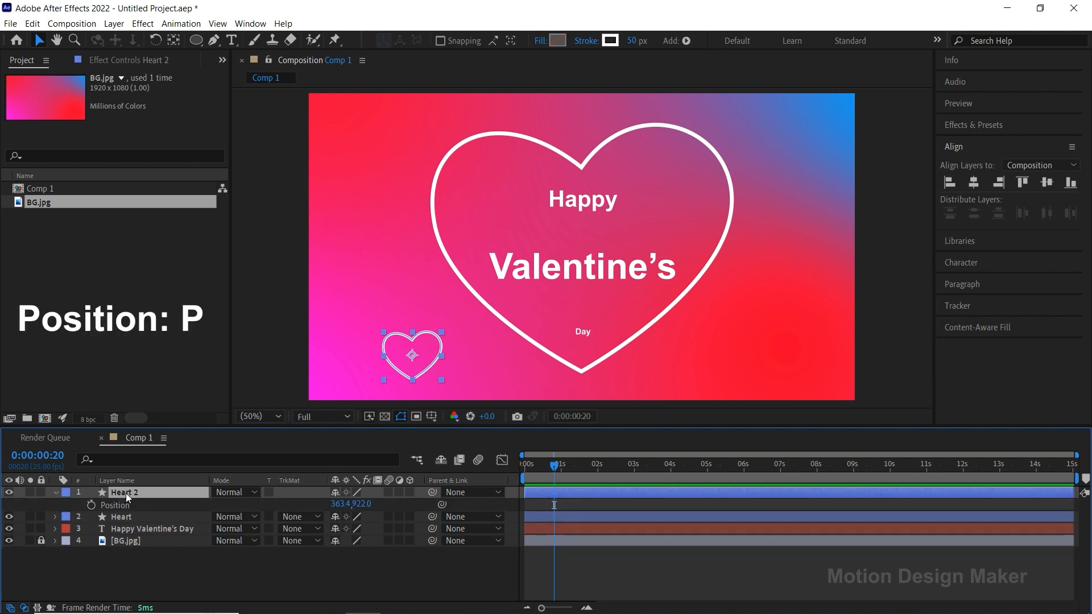
alt+click(91, 506)
text(wi)
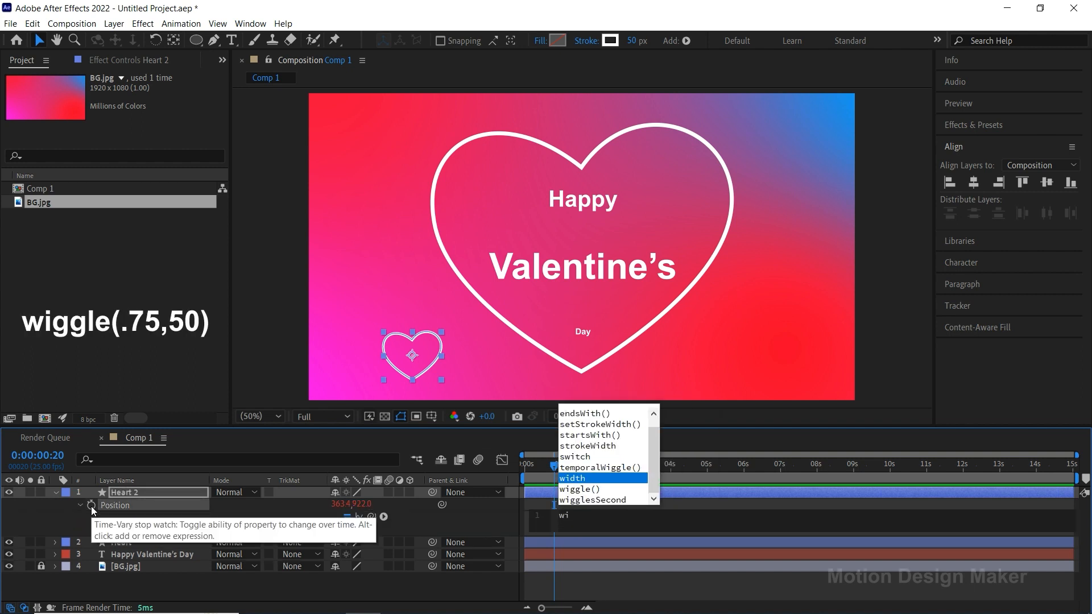
text(ggle)
key(Return)
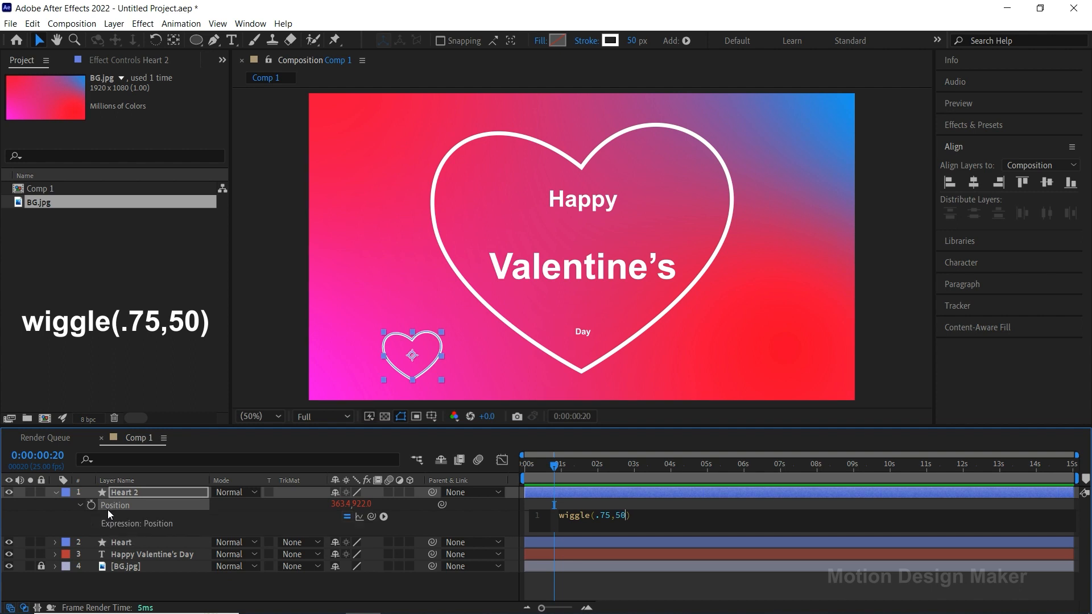
click(559, 575)
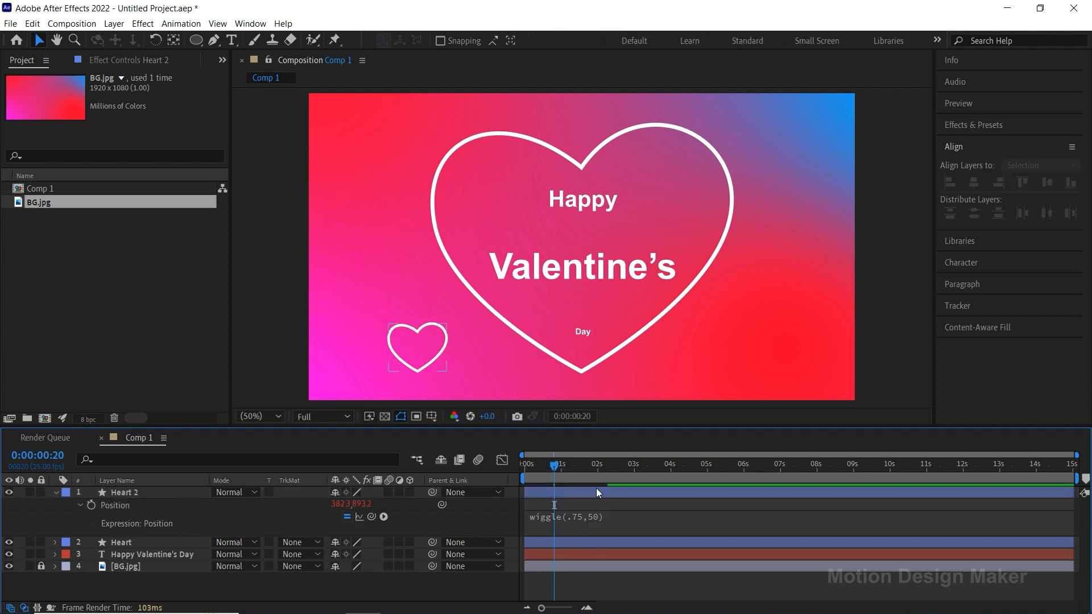
drag(548, 468, 521, 475)
key(space)
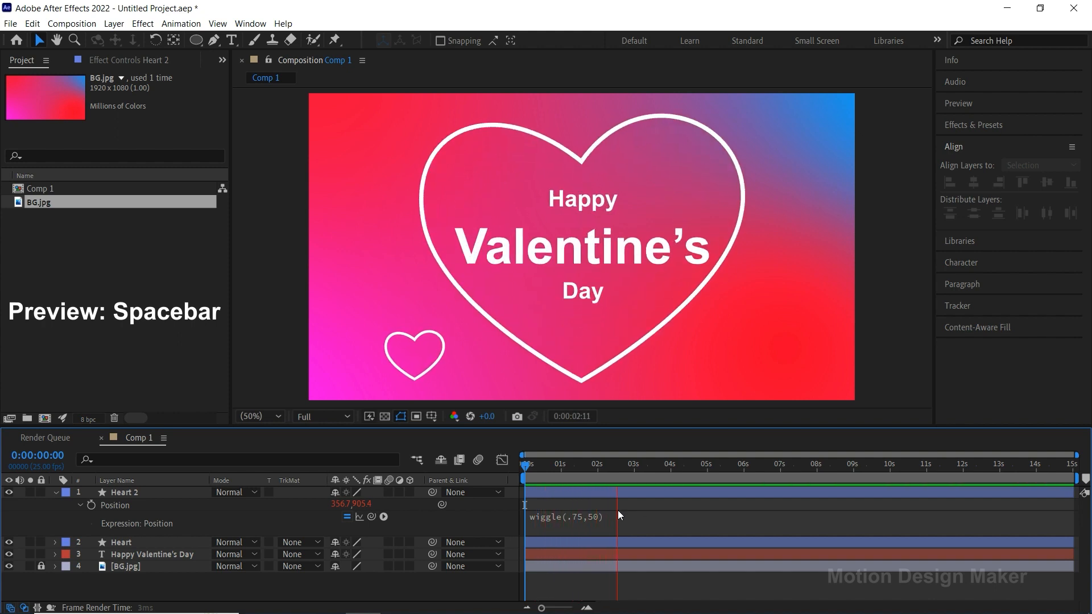
Step: Apply Easy Ease to the Heart 2 layer's second Scale keyframe and preview the animation from 0:00:00:00
click(566, 491)
key(s)
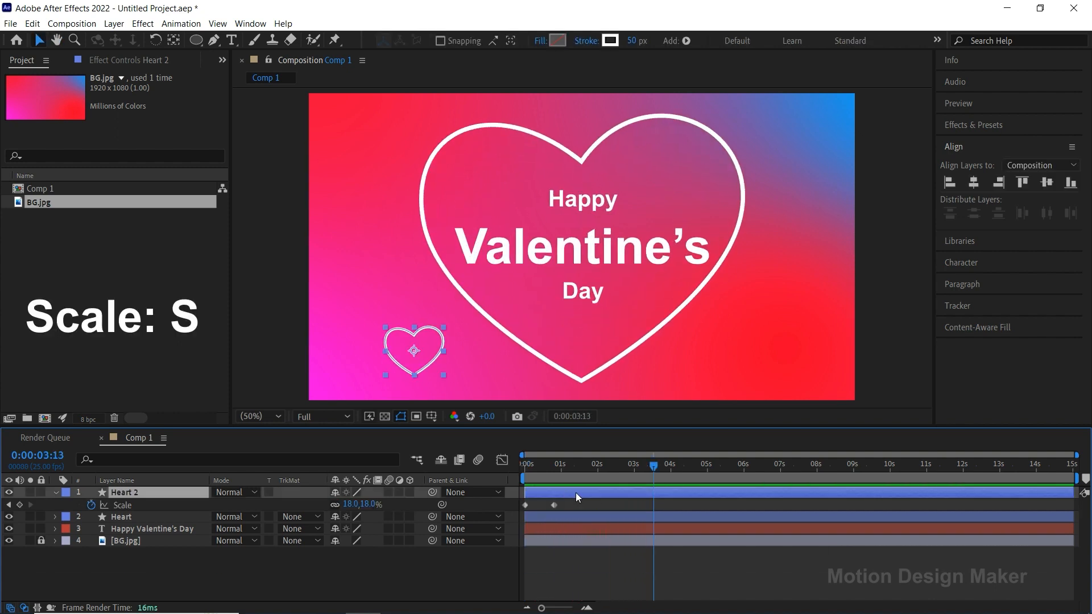
click(562, 504)
click(553, 505)
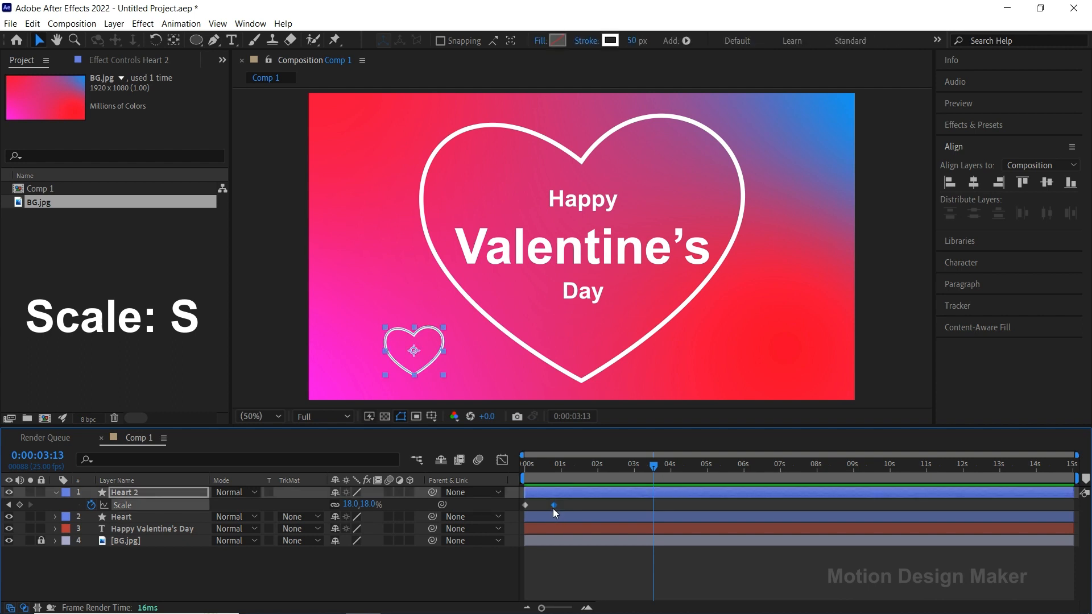
right_click(554, 506)
mouse_move(596, 498)
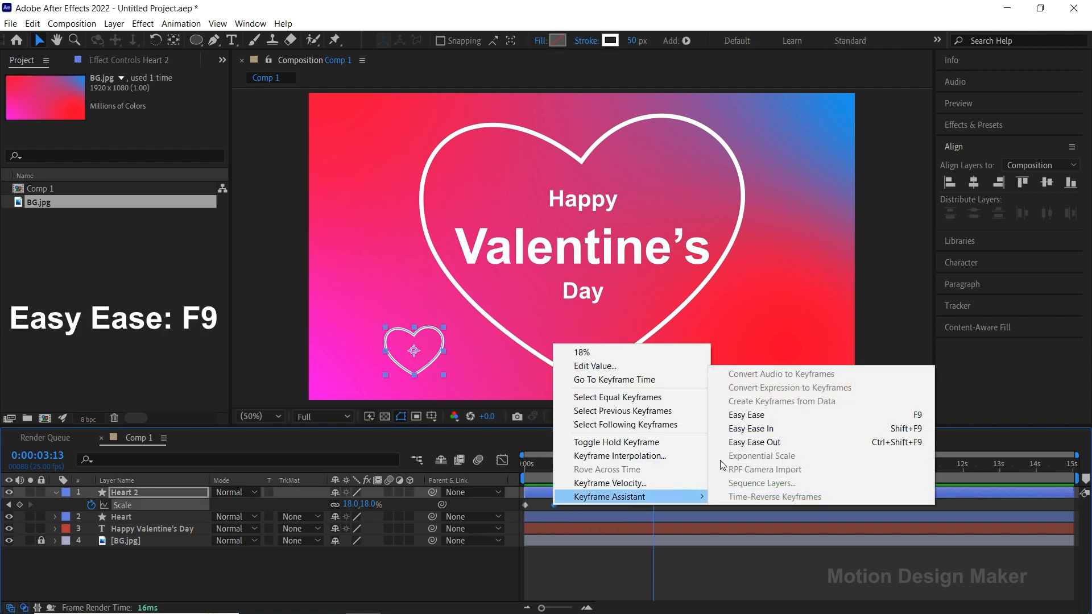
click(793, 415)
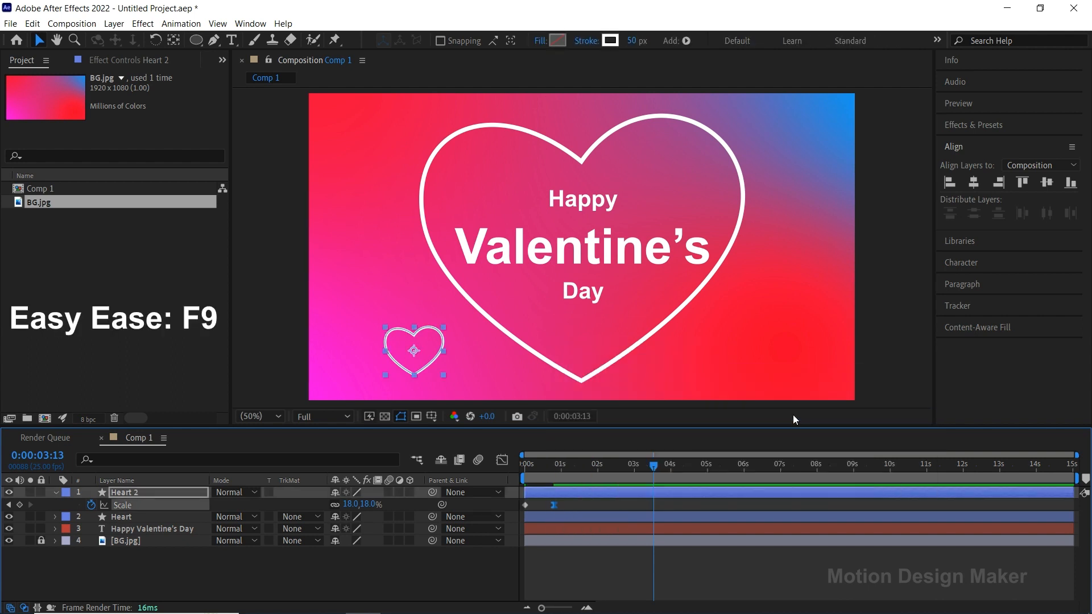
drag(654, 467, 523, 503)
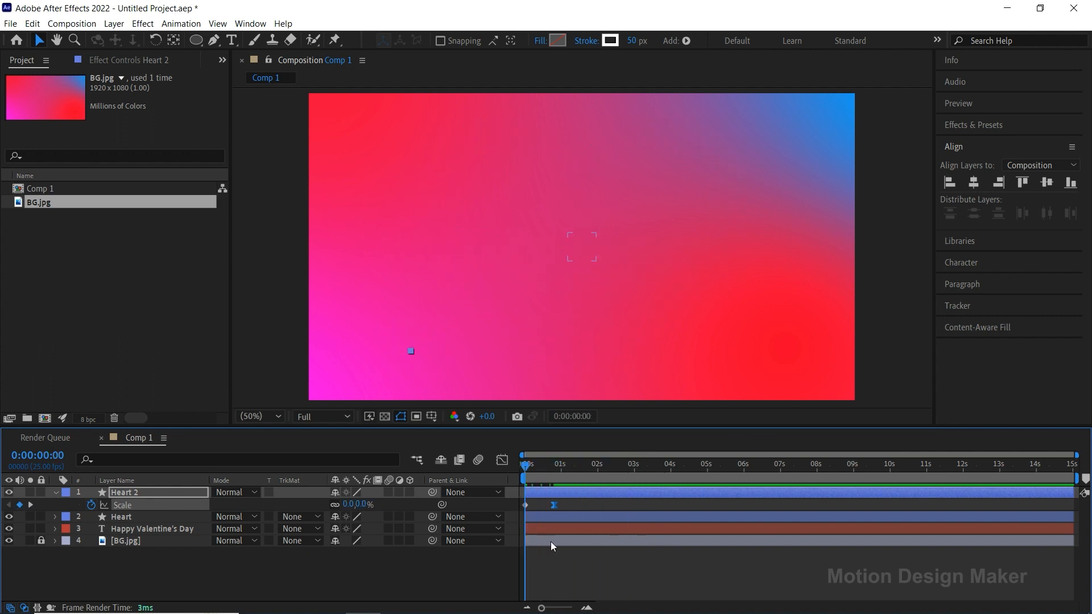
click(579, 562)
key(space)
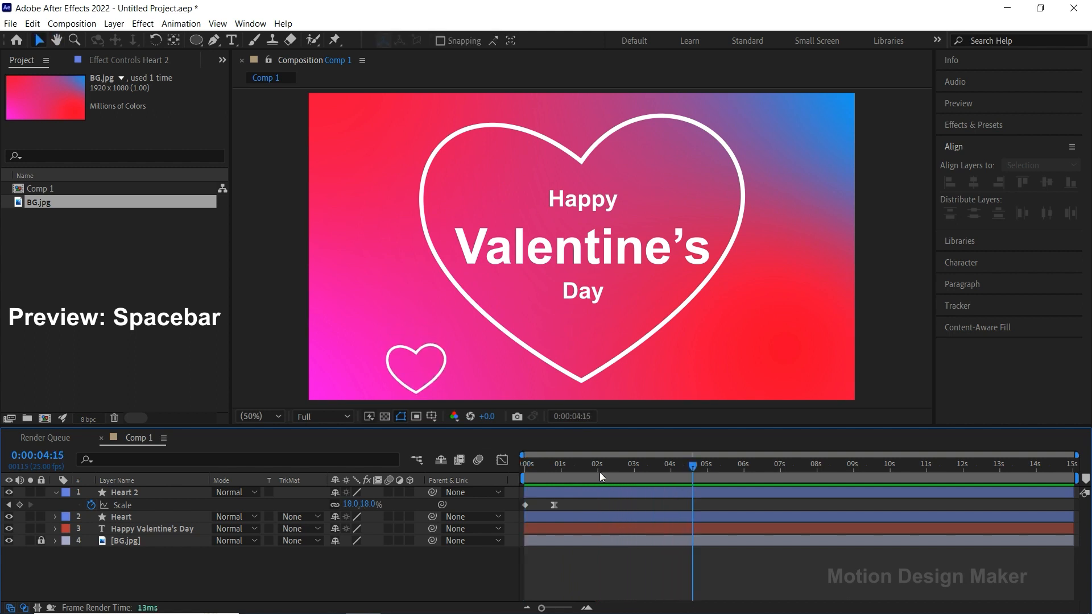
Step: Pre-compose the Heart and Happy Valentine's Day layers into a new composition named "Text & Heart"
click(555, 479)
click(559, 513)
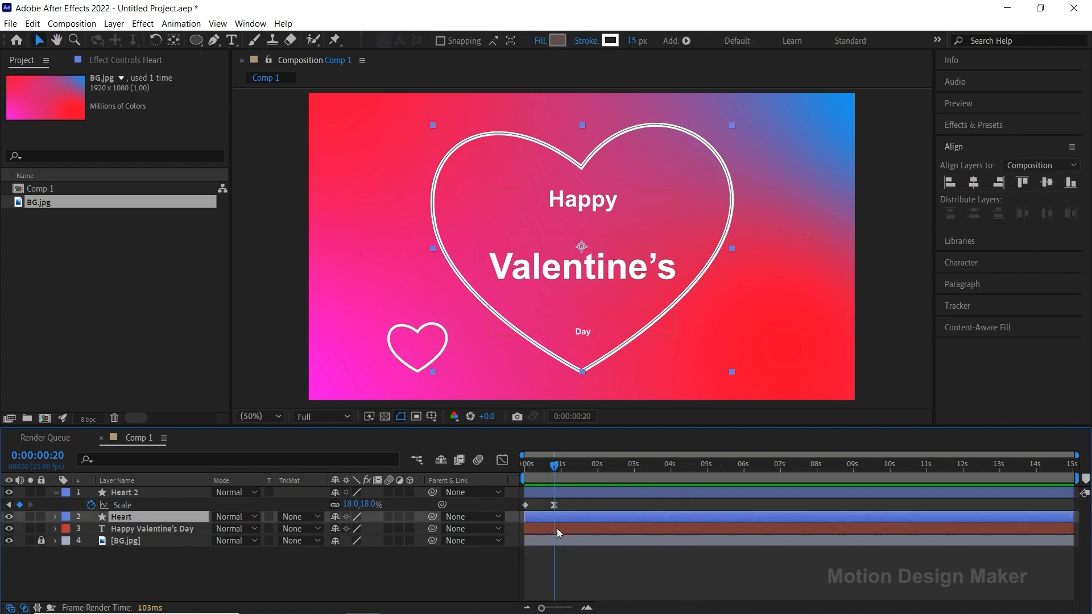
shift+click(557, 528)
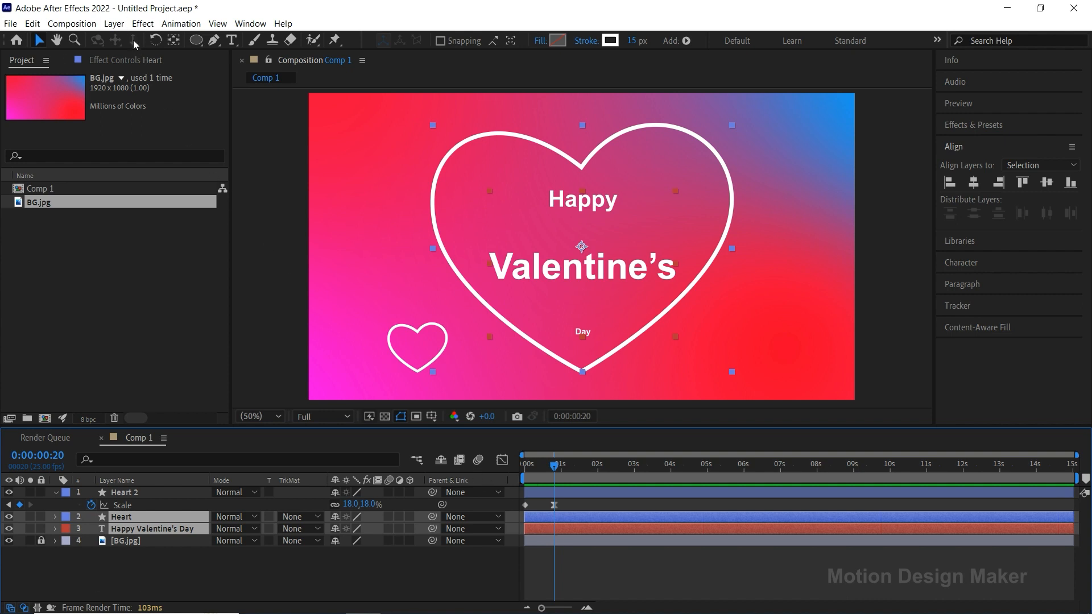
click(114, 23)
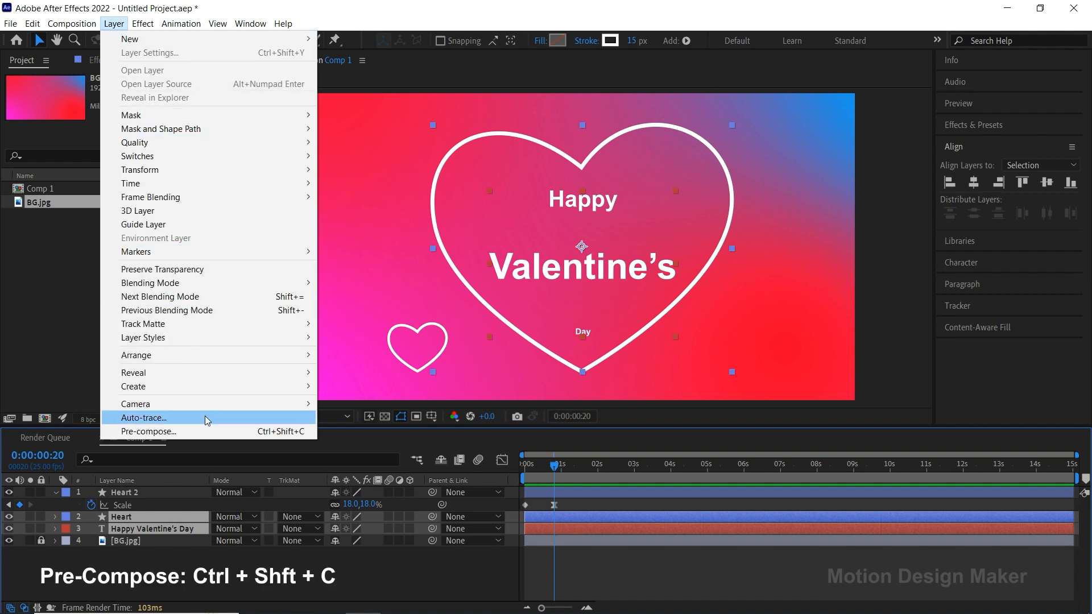
click(205, 431)
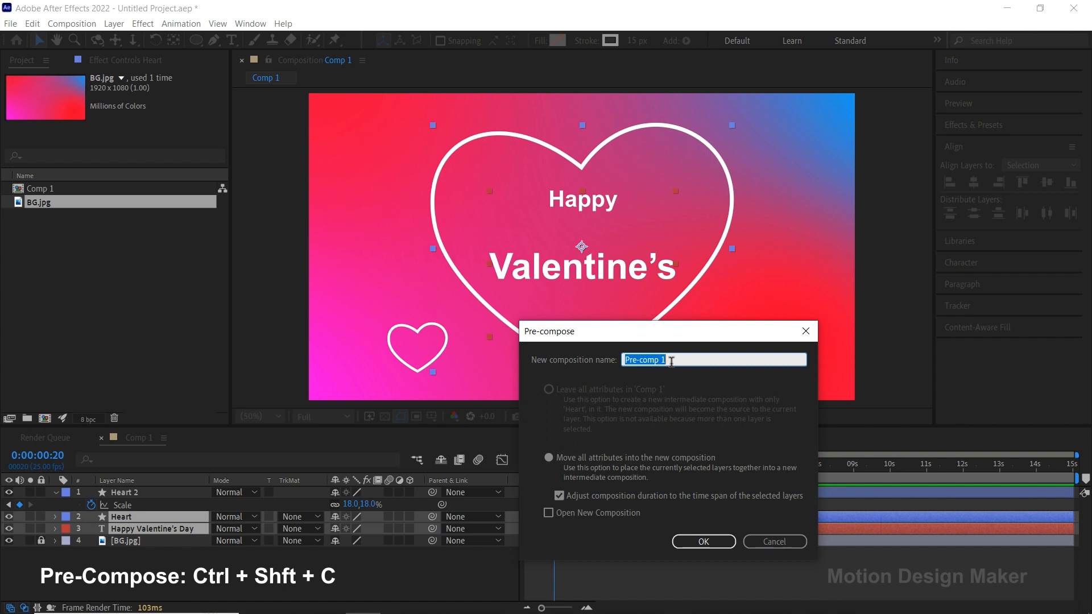
text(Text & Heart)
click(704, 541)
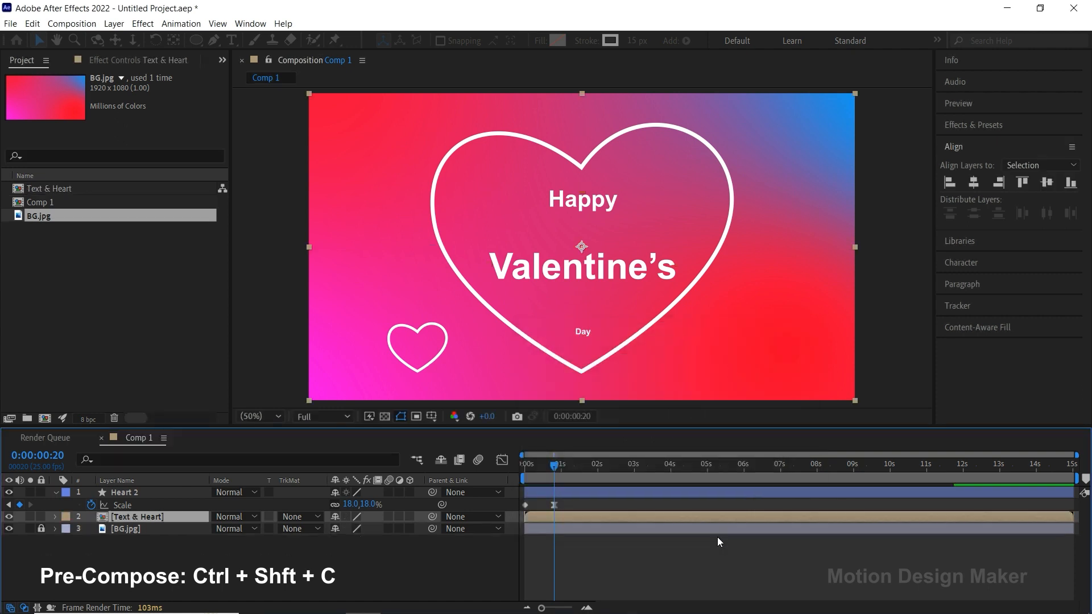
Step: Add the expression wiggle(.75,50) to the Text & Heart layer's Position and preview the composition from the start
drag(584, 467, 516, 467)
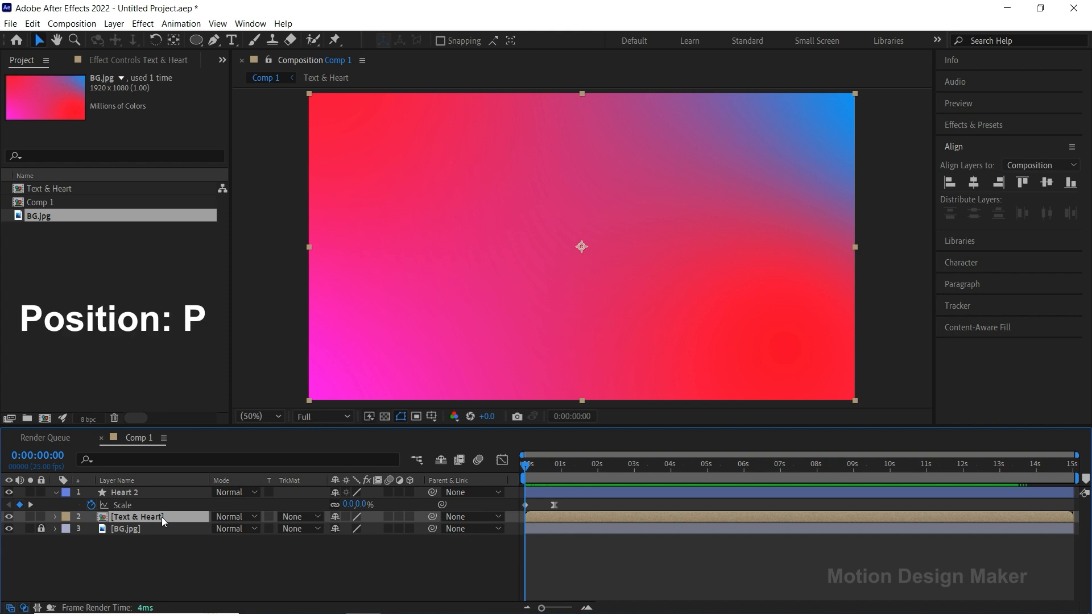
key(p)
alt+click(93, 529)
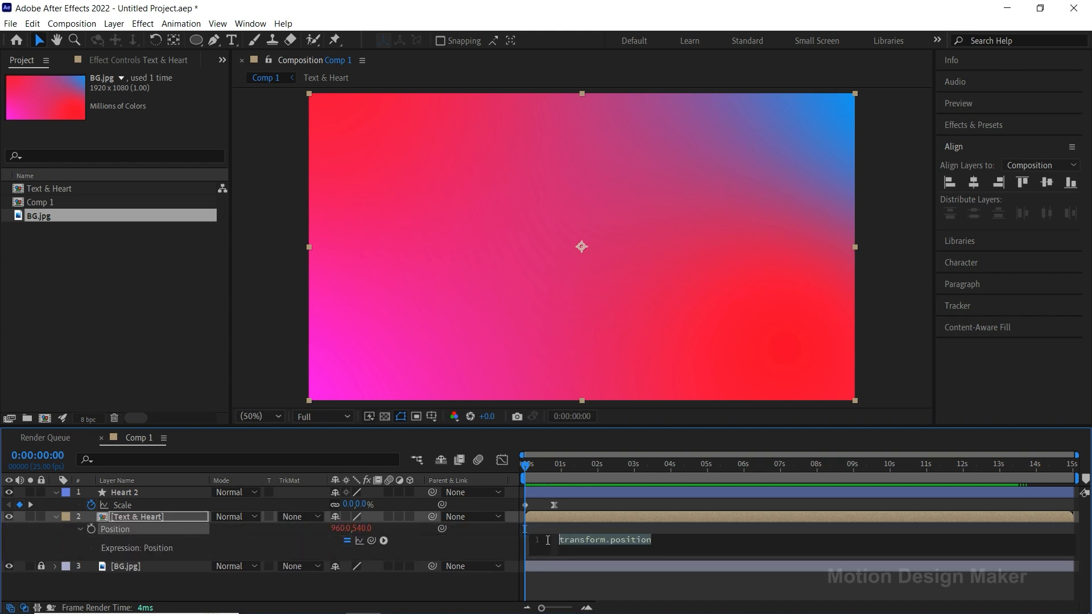
text(wiggle())
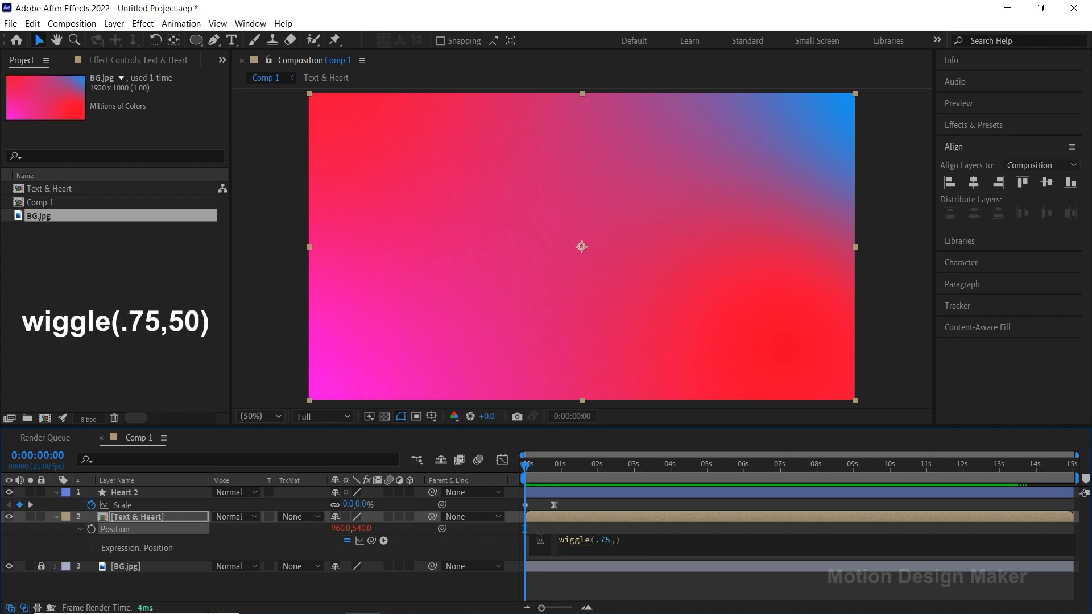
click(569, 585)
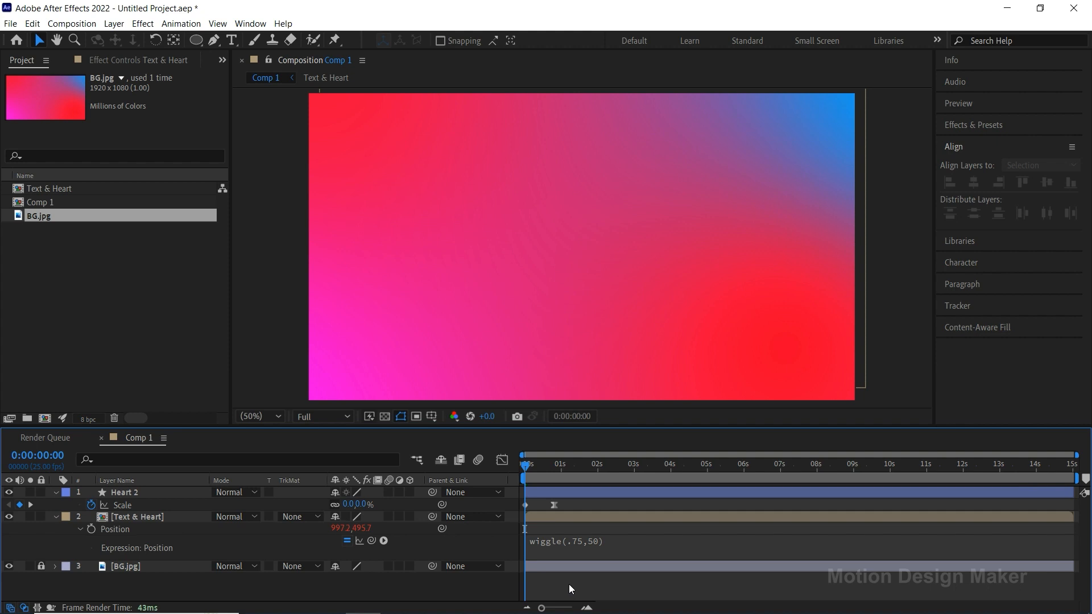
key(space)
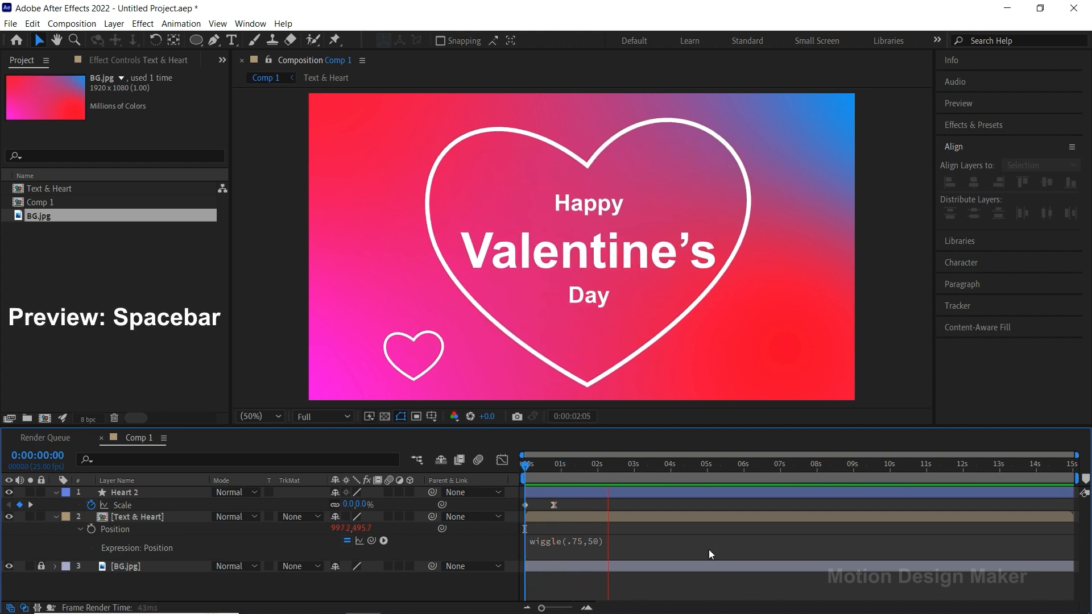
click(647, 465)
drag(647, 466, 524, 467)
key(space)
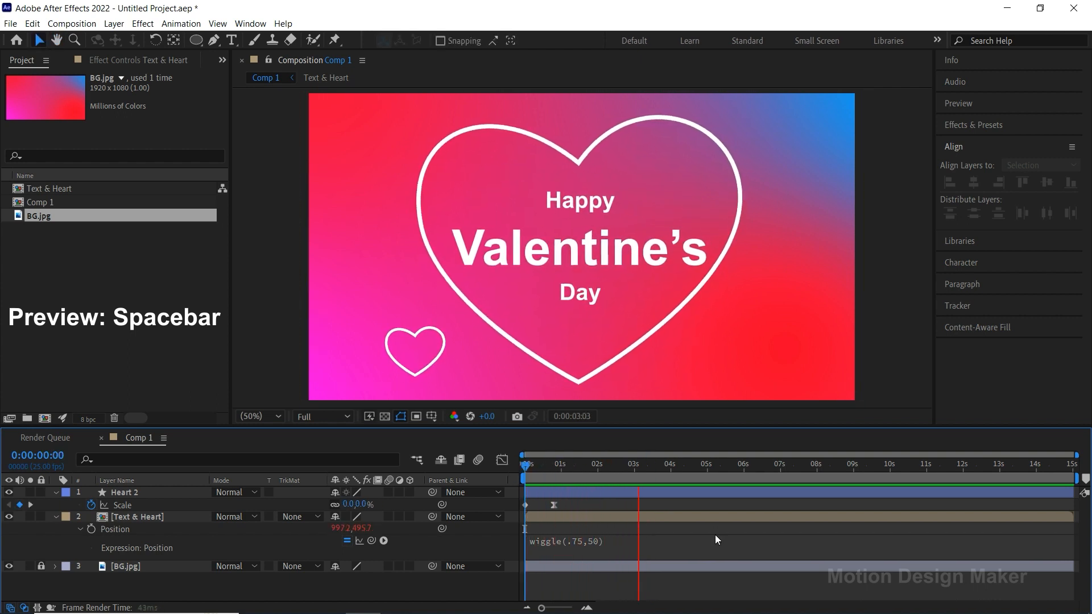
key(space)
Step: Shift the Heart 2 layer to start at about 0:00:00:04 and, after previewing to 0:00:05:00, collapse the Text & Heart layer's properties
drag(578, 470, 541, 493)
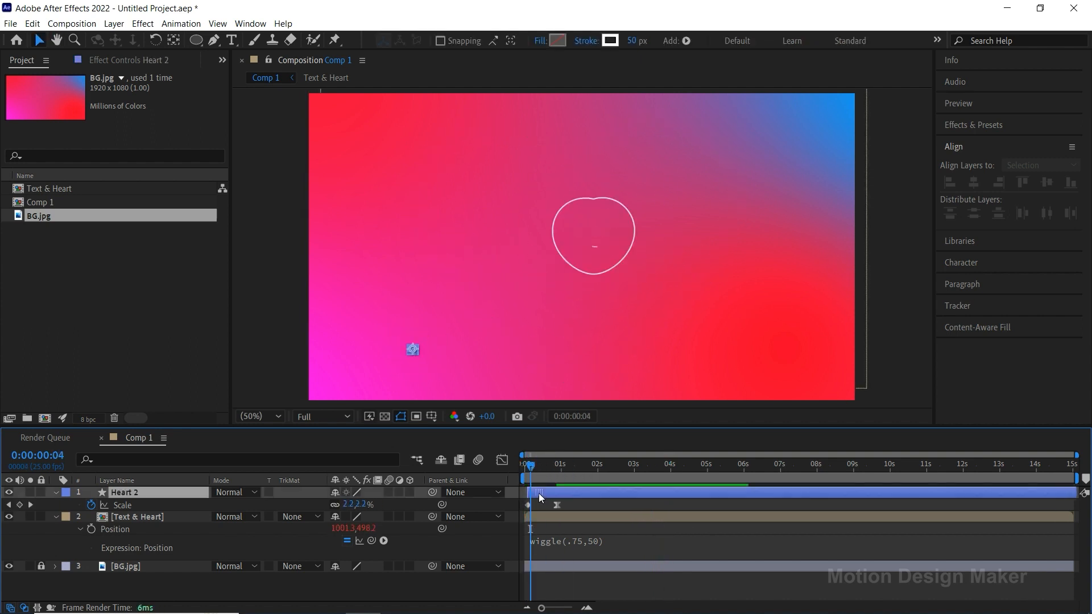
click(519, 468)
key(space)
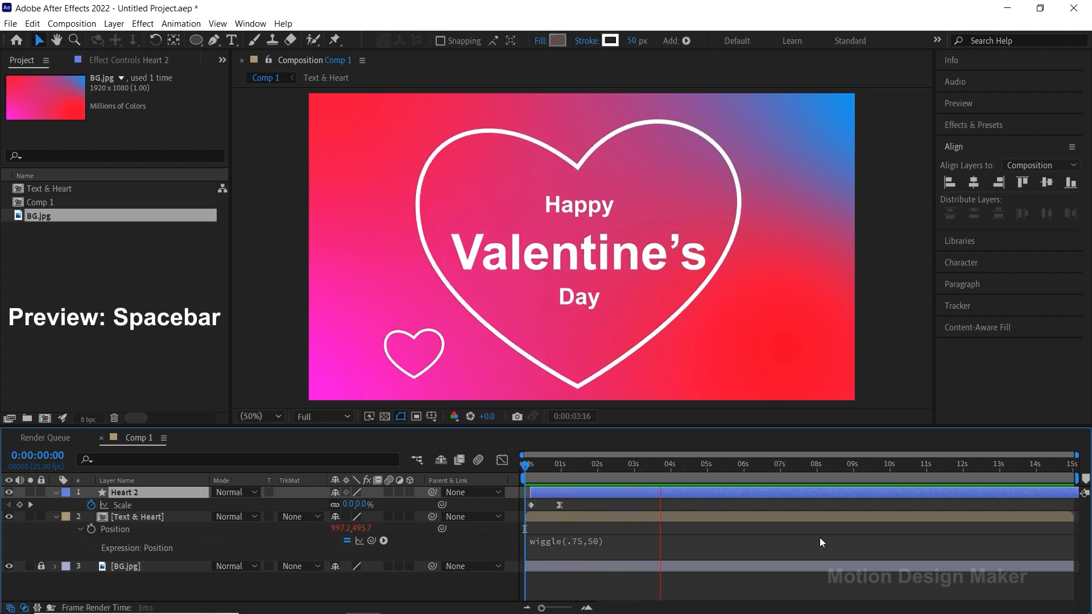
key(space)
key(Home)
key(space)
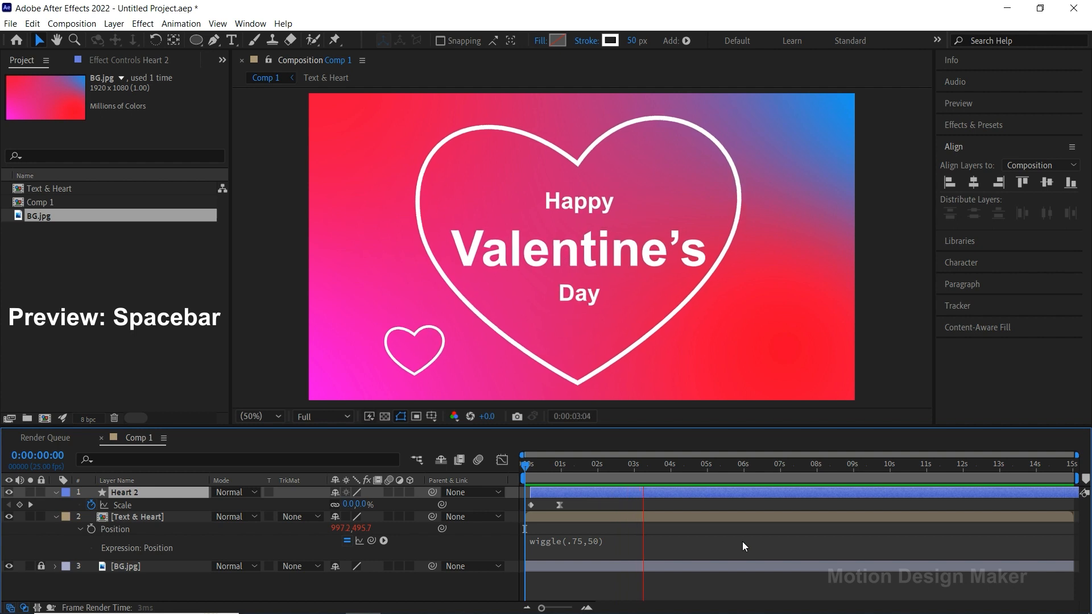
key(space)
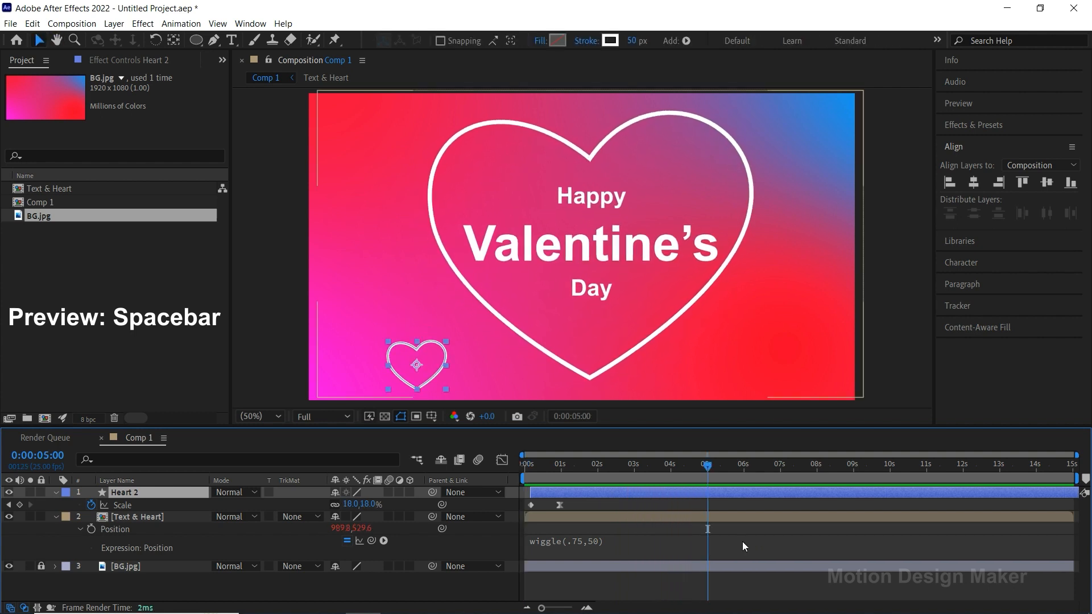
click(55, 517)
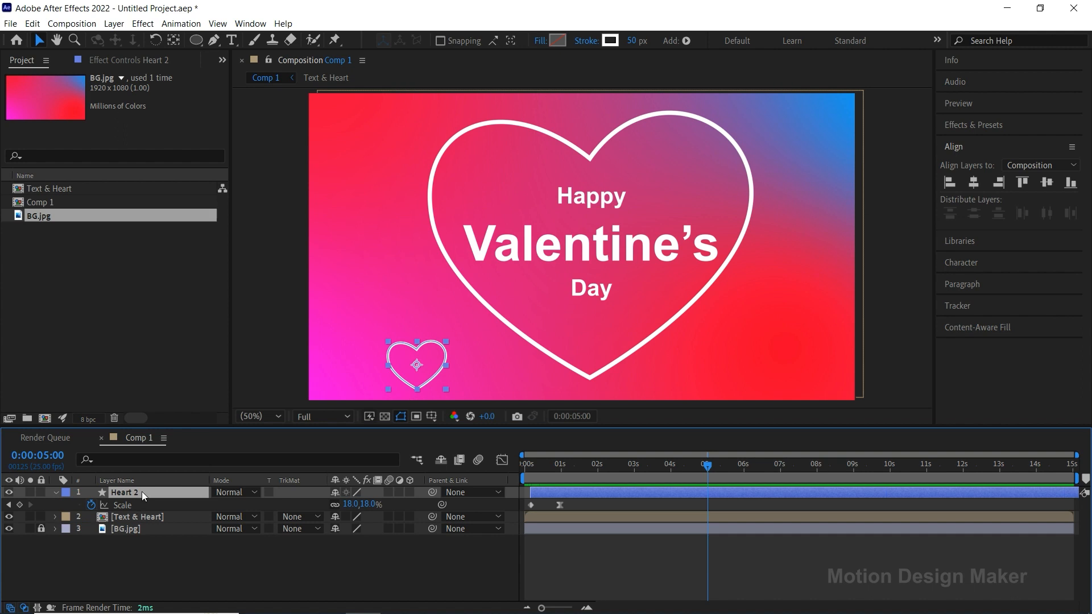
Step: Duplicate the Heart 2 layer and place the copy near the lower-right corner of the composition frame
click(33, 24)
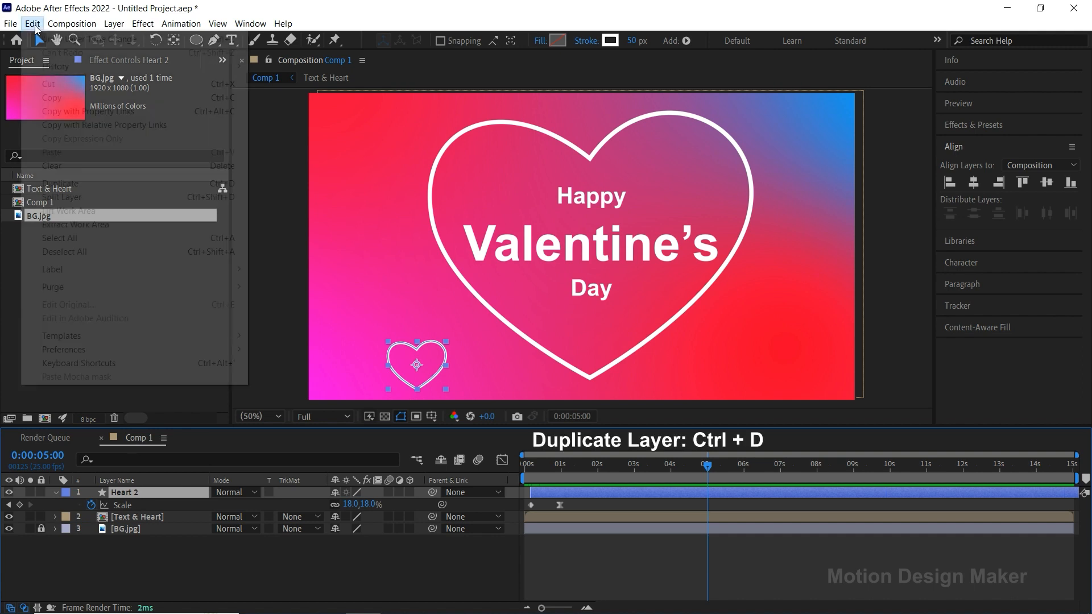
click(101, 182)
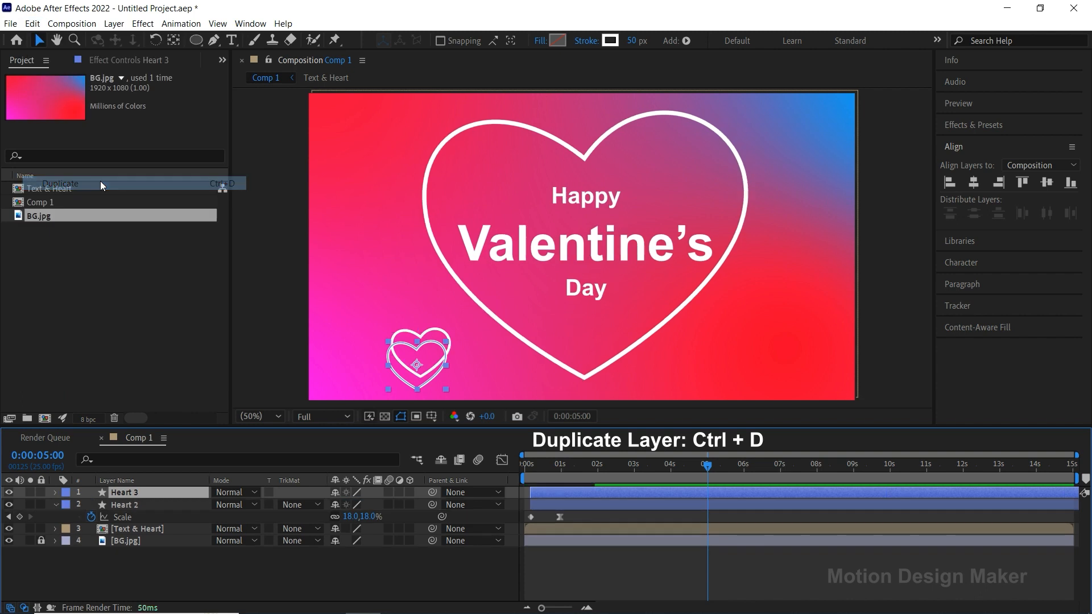
drag(431, 363, 735, 368)
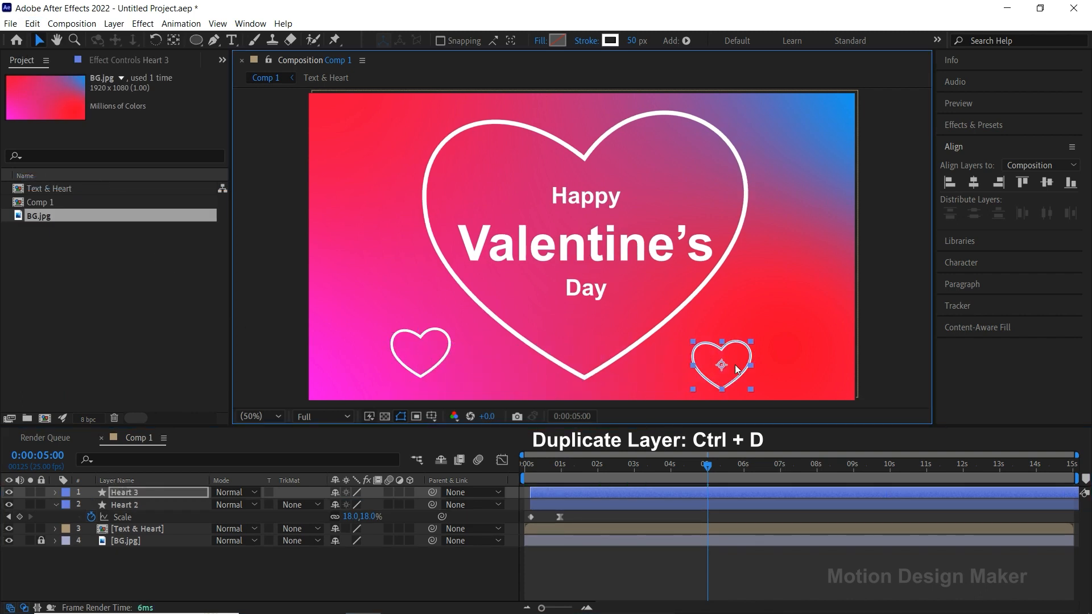
Step: Give the Heart 3 shape a Solid Color fill and set its stroke to None
click(541, 43)
click(559, 137)
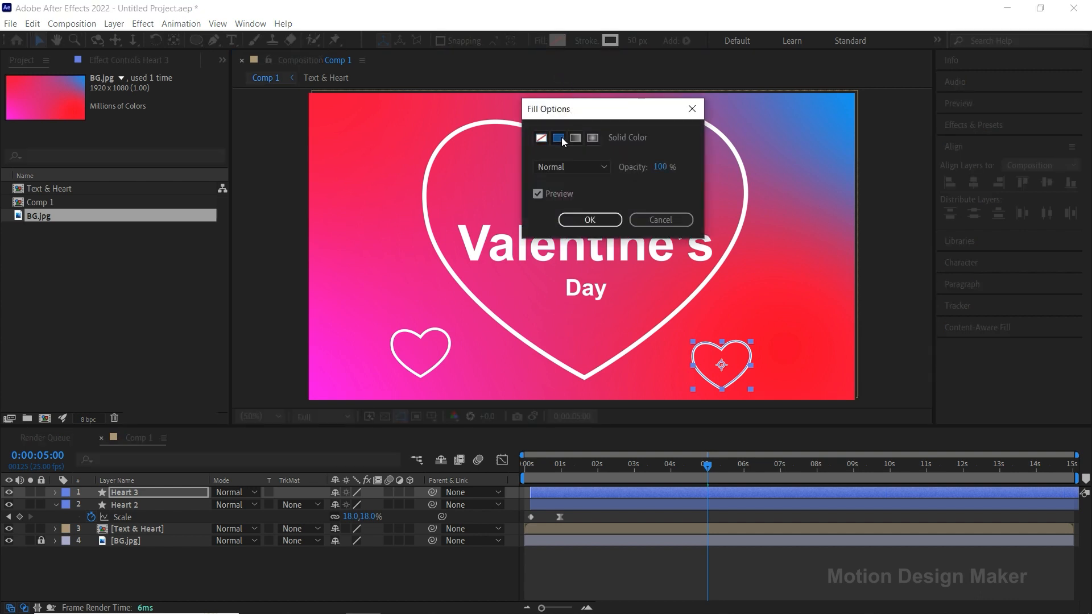
click(603, 219)
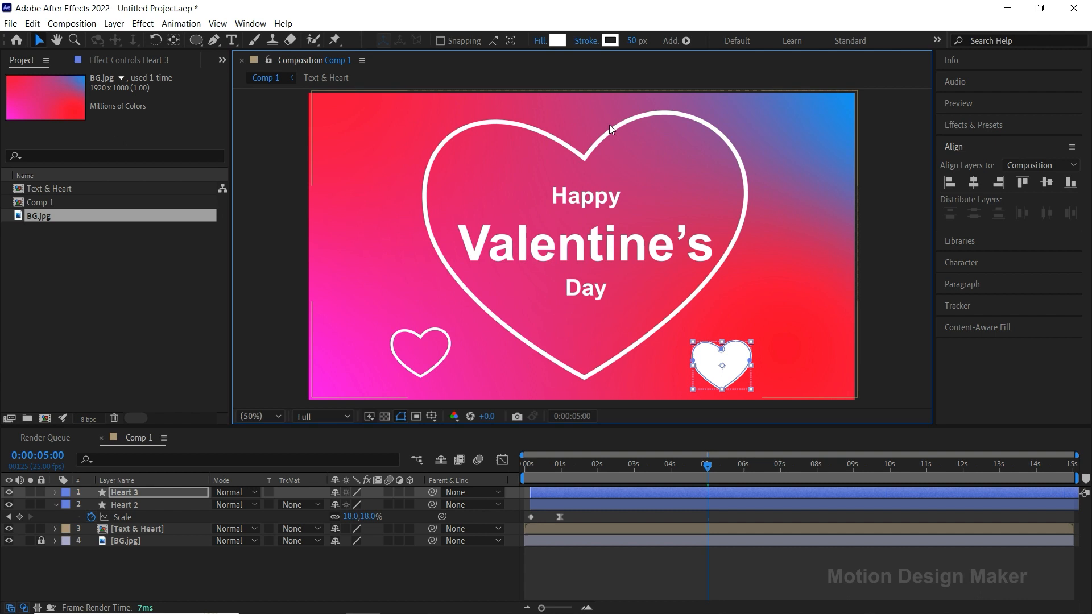
click(586, 42)
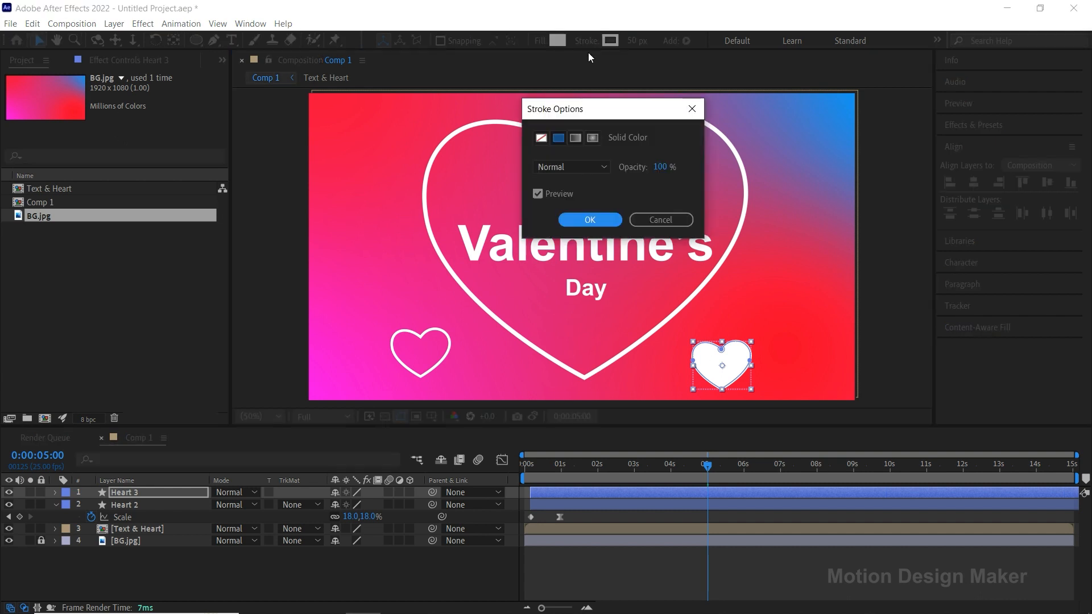
click(541, 138)
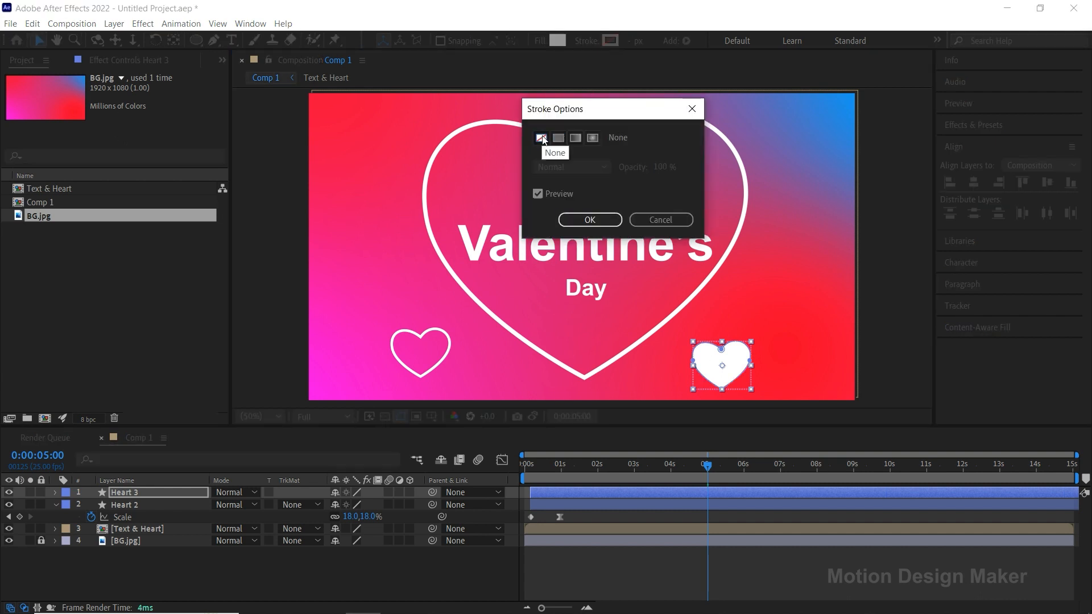
click(589, 220)
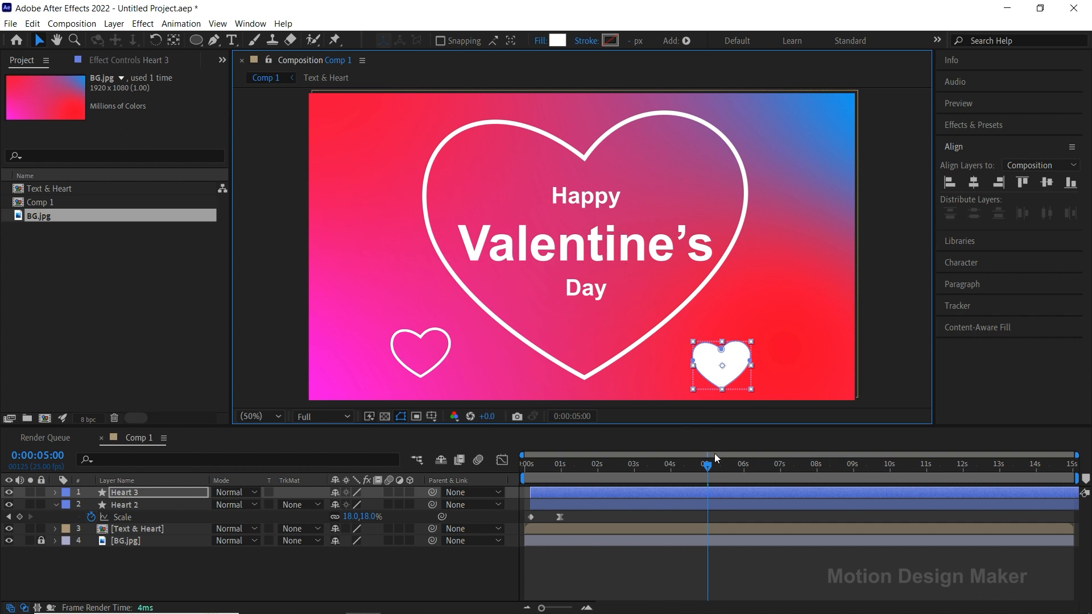
Step: Shift the Heart 3 layer to start at 0:00:00:00 and move its second Scale keyframe to 0:00:03:20
click(681, 489)
key(s)
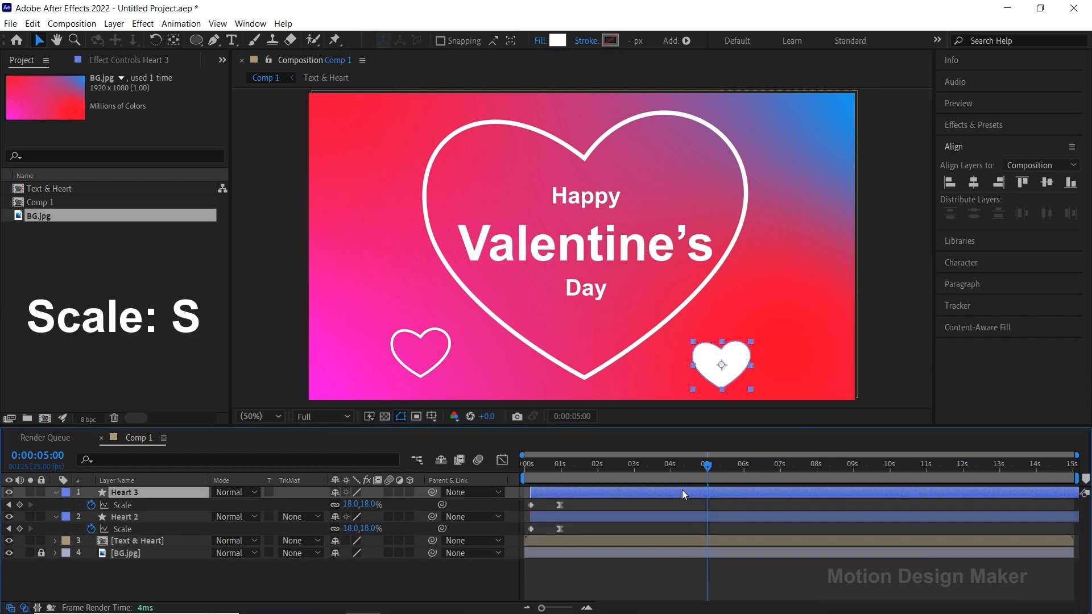
drag(611, 474, 668, 487)
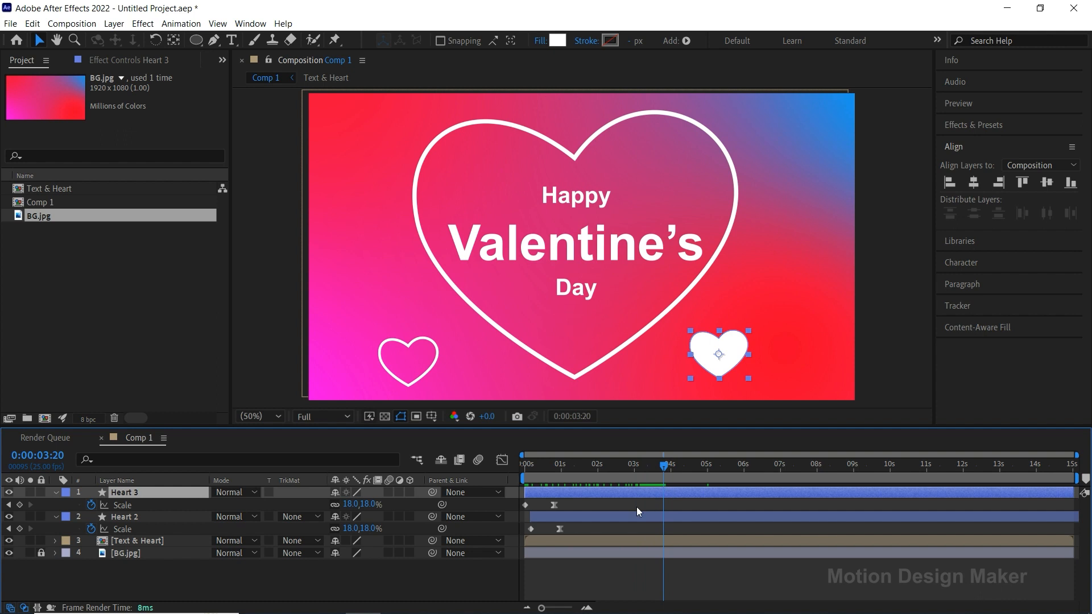
drag(554, 505, 663, 506)
Step: Set Heart 3's Scale to 18% at 0:00:00:00 and move the heart just below the composition frame, near its horizontal centre
drag(667, 469, 519, 469)
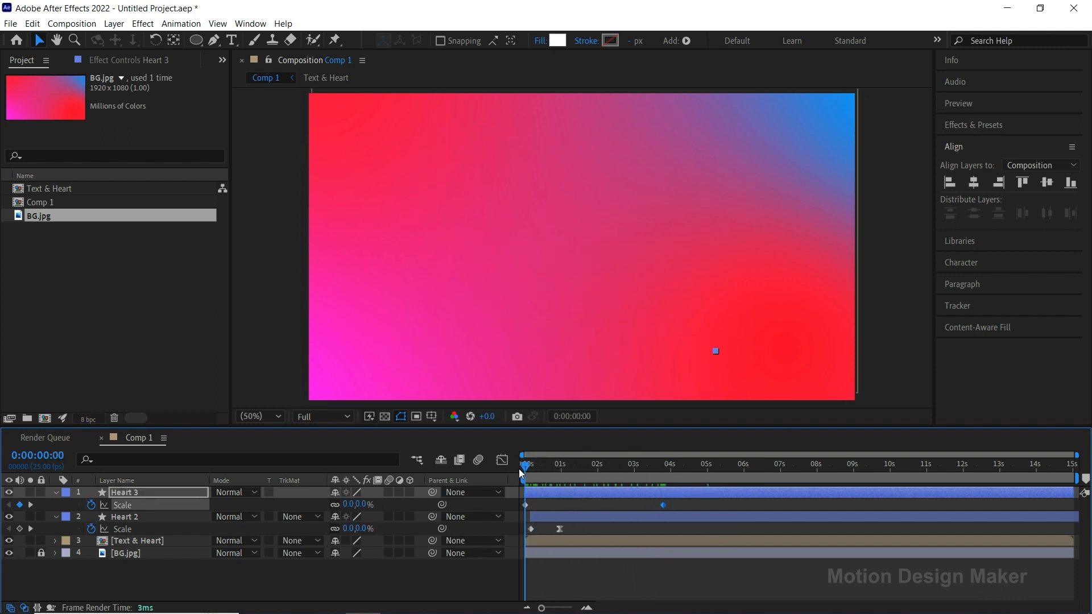
click(363, 504)
text(18)
key(Return)
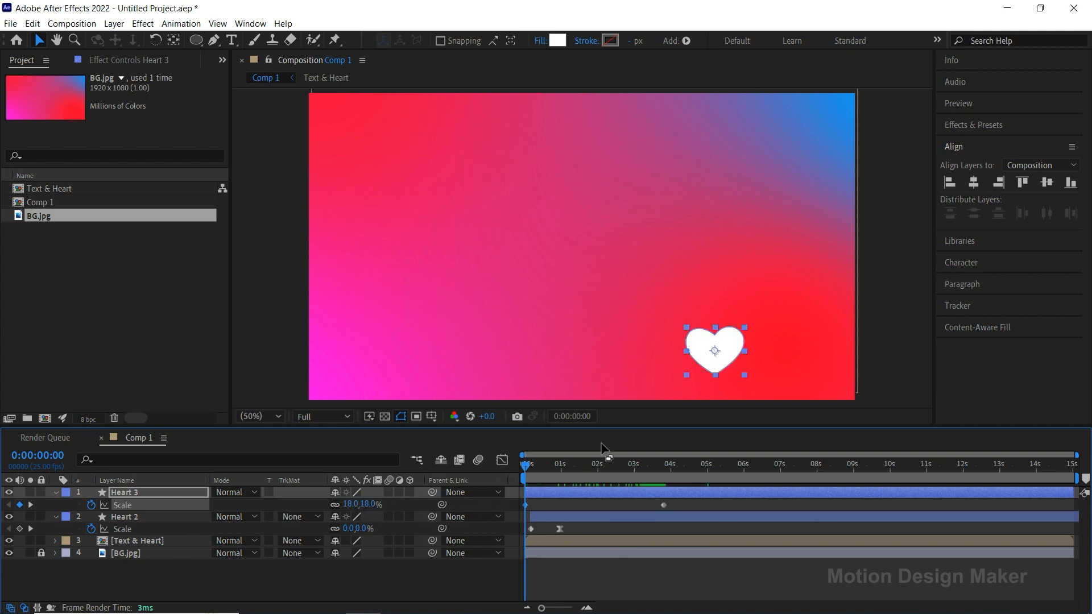
key(comma)
drag(655, 298, 586, 347)
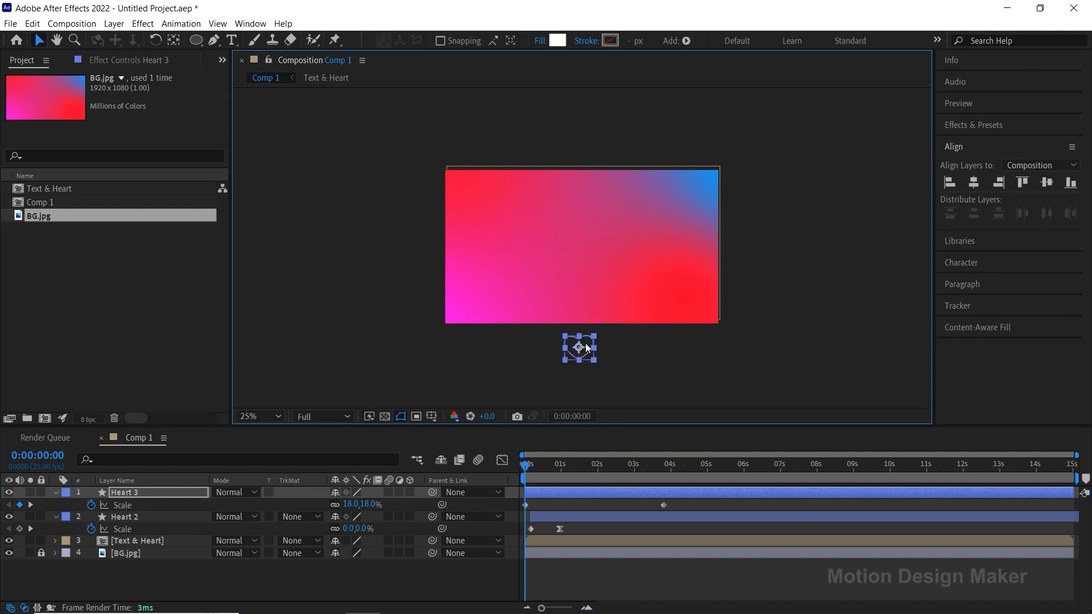
Step: Remove the wiggle(.75,50) expression from Heart 3's Position, with the current time at 0:00:03:20
drag(528, 465, 664, 496)
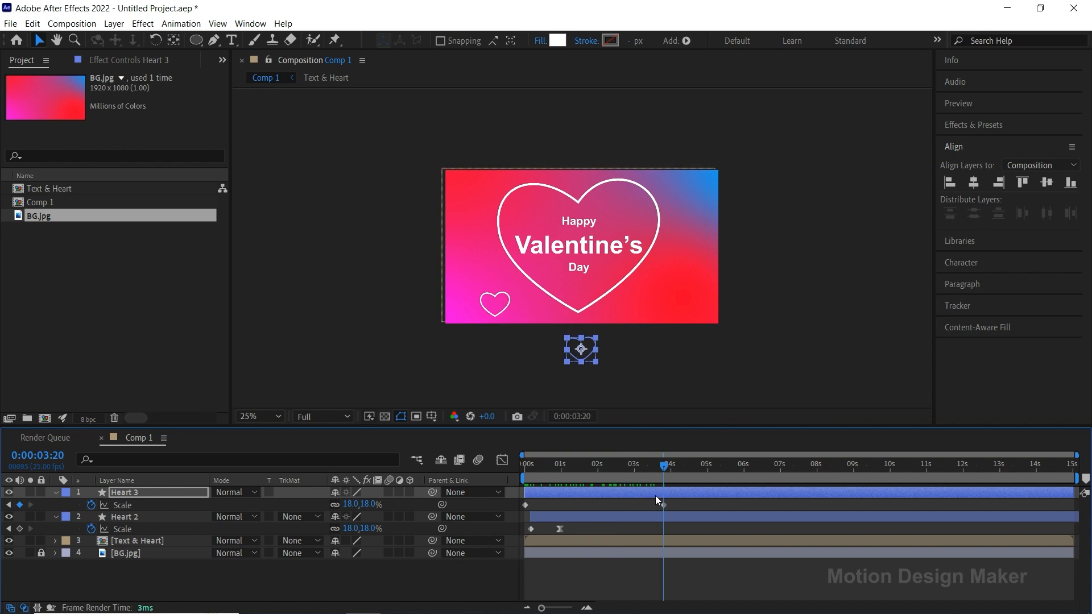
key(e)
key(e)
click(581, 517)
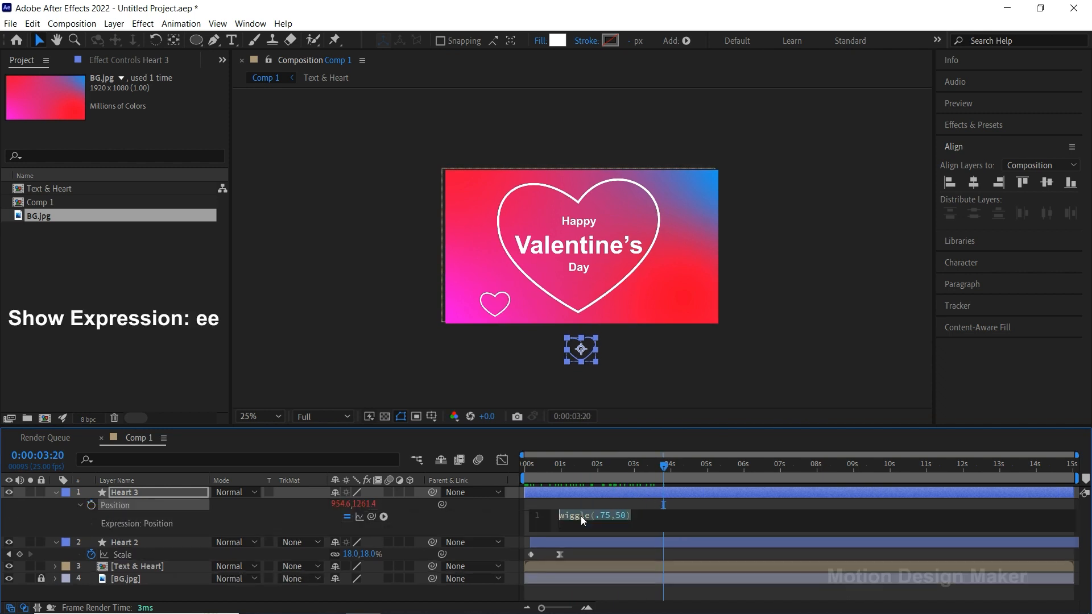
key(BackSpace)
click(594, 503)
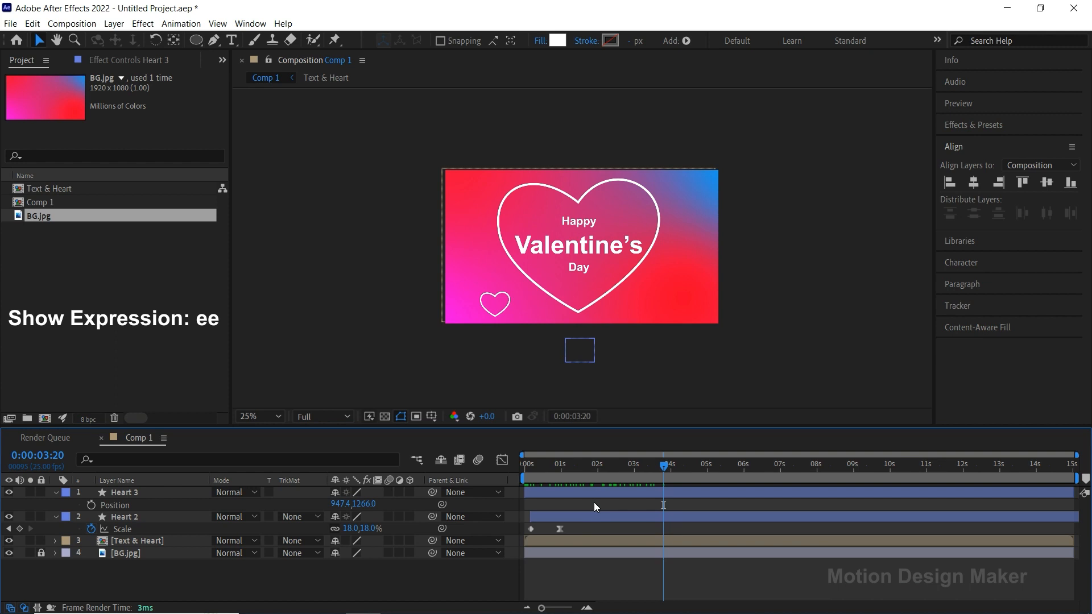
Step: Add Position keyframes to Heart 3 at 0:00:03:20 and 0:00:00:00, and display all of the layer's keyframed properties
click(626, 490)
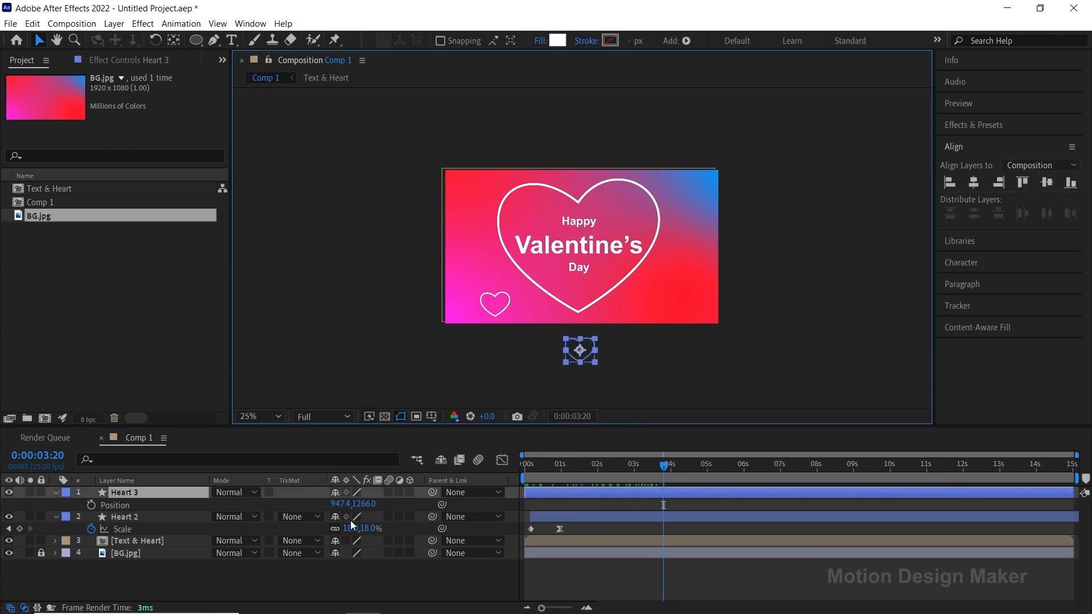
click(91, 505)
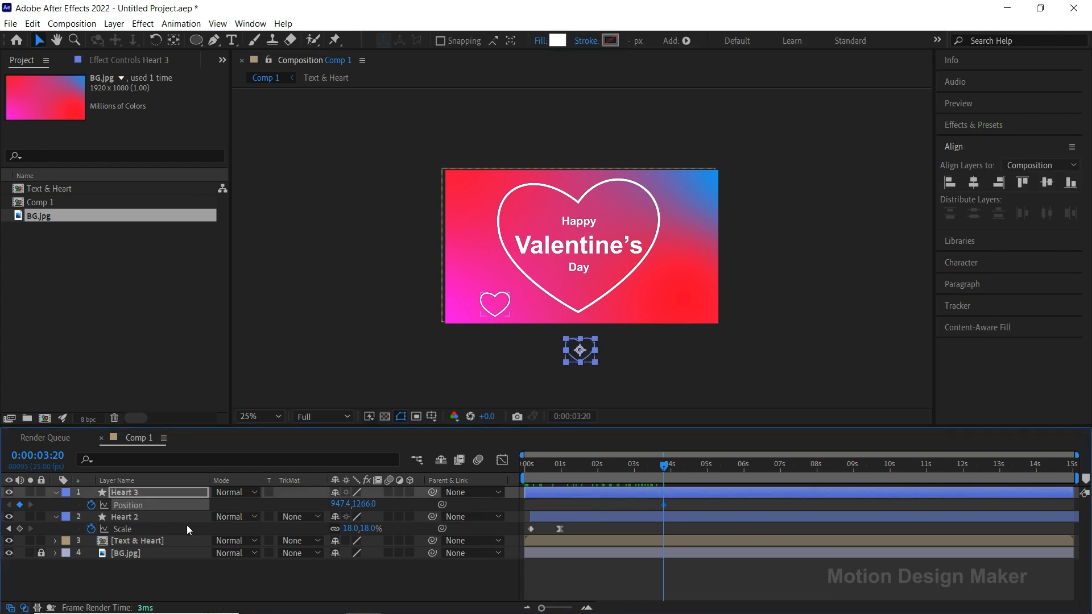
drag(664, 469, 517, 469)
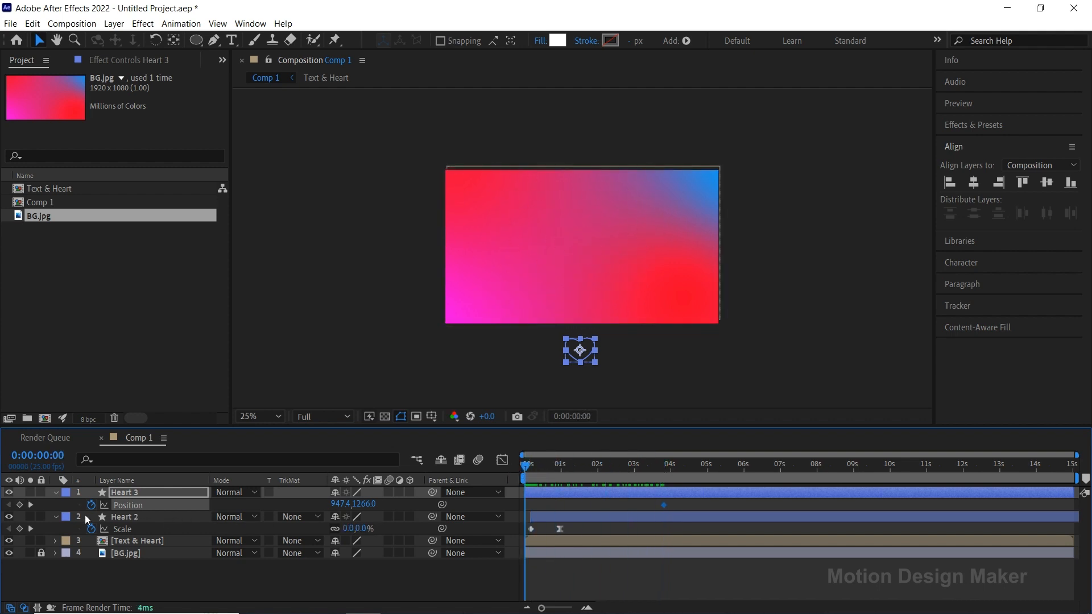
drag(527, 467, 665, 476)
click(604, 490)
key(u)
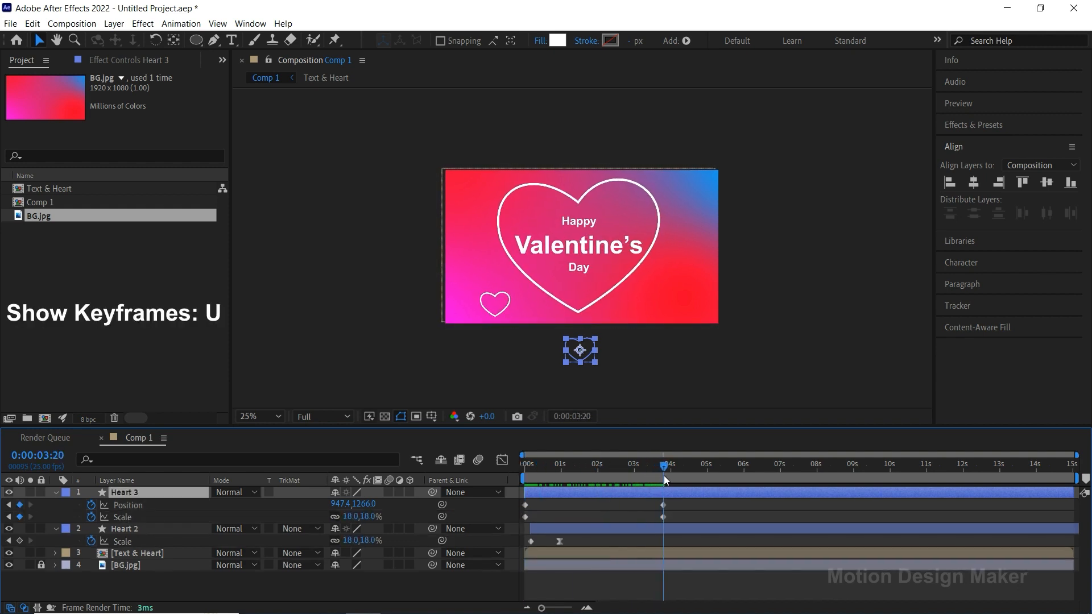
Step: At 0:00:03:20, move Heart 3 above the frame to about 1035, -266 and bend its motion path around the large heart's right side
click(588, 349)
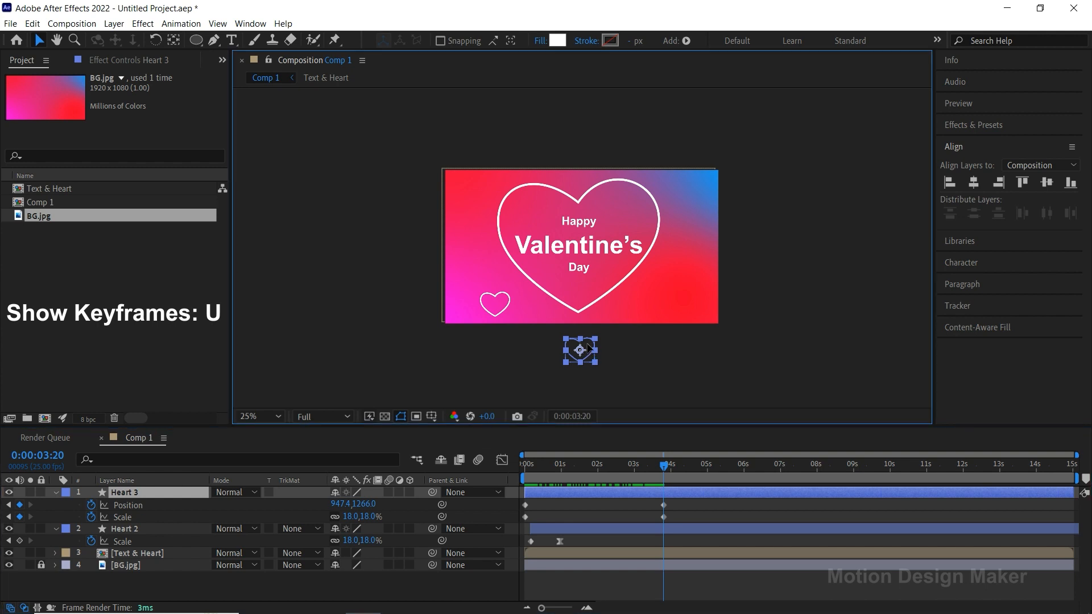
drag(588, 348, 791, 205)
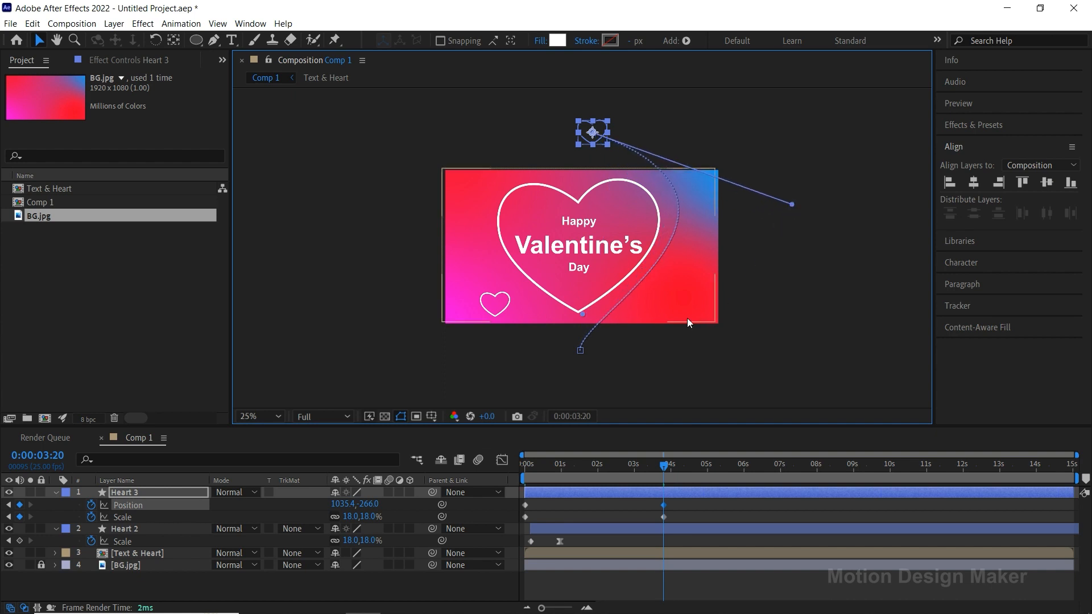
drag(580, 350, 667, 309)
drag(792, 204, 787, 177)
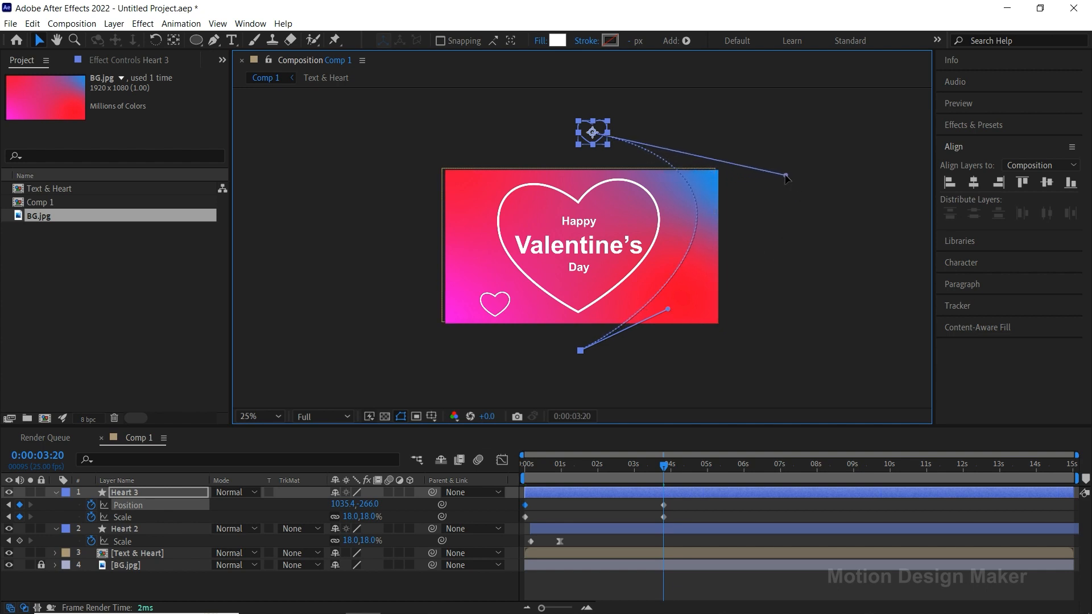
drag(668, 310, 668, 316)
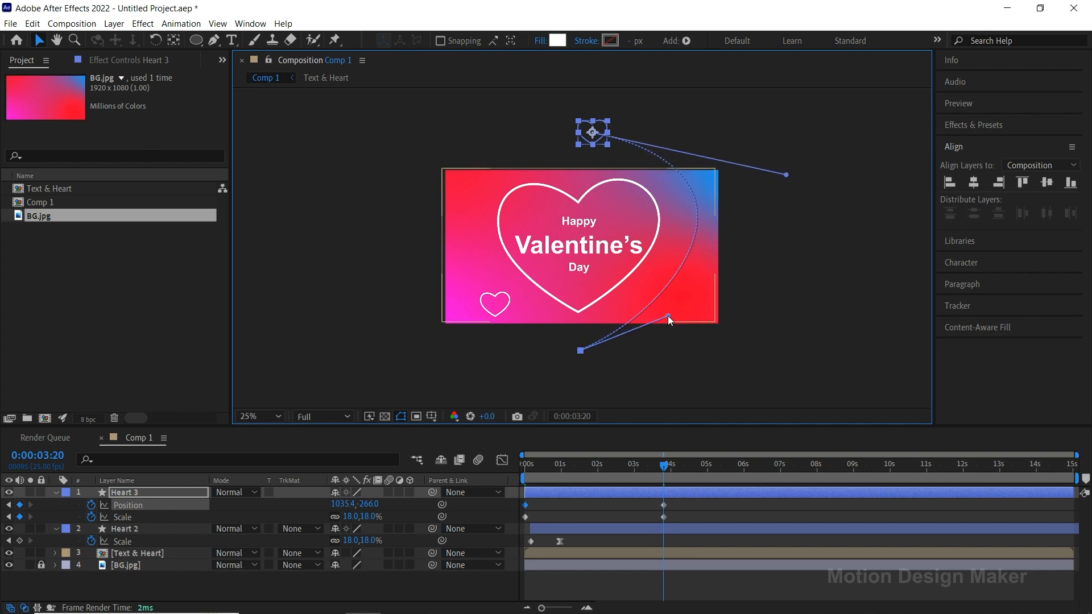
Step: Preview the motion, adjust Heart 3's starting Position to 907.4, 1234.0 with 0% Scale at 0:00:00:00, and preview again
drag(650, 469, 521, 481)
key(space)
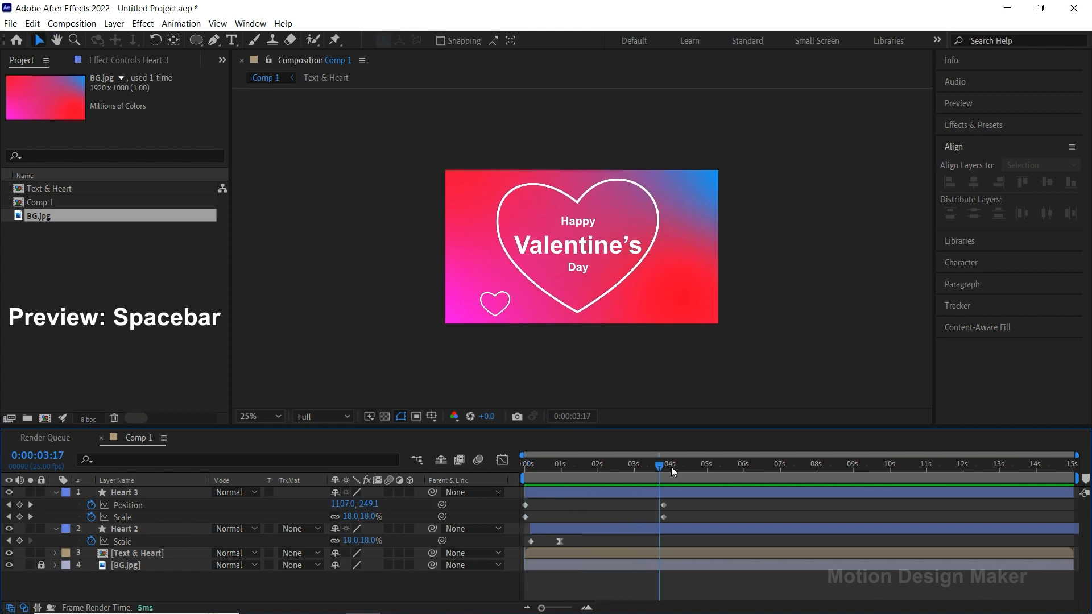
key(space)
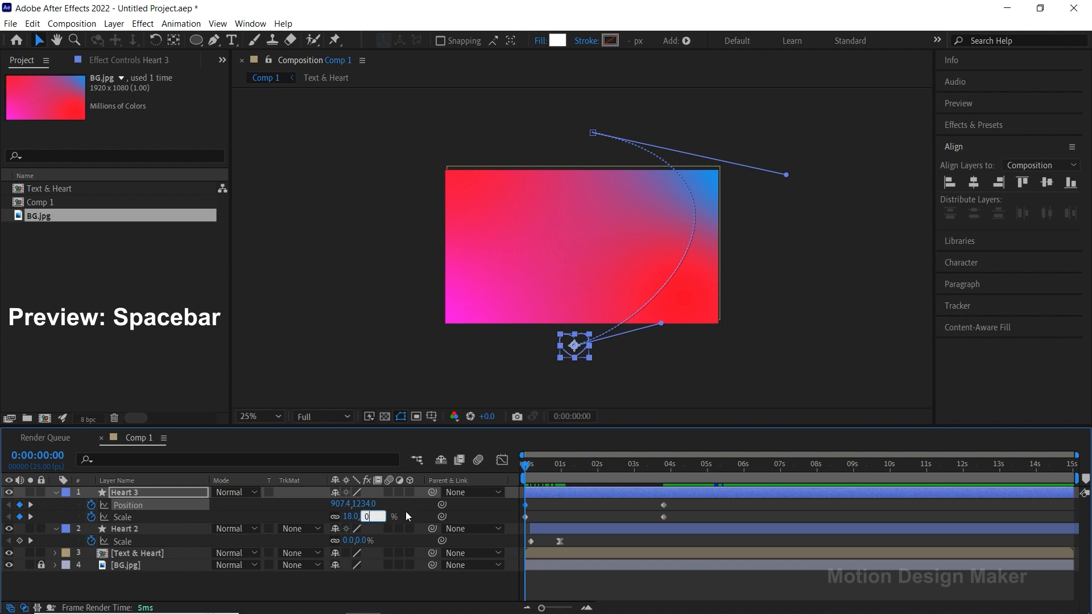
key(Return)
key(space)
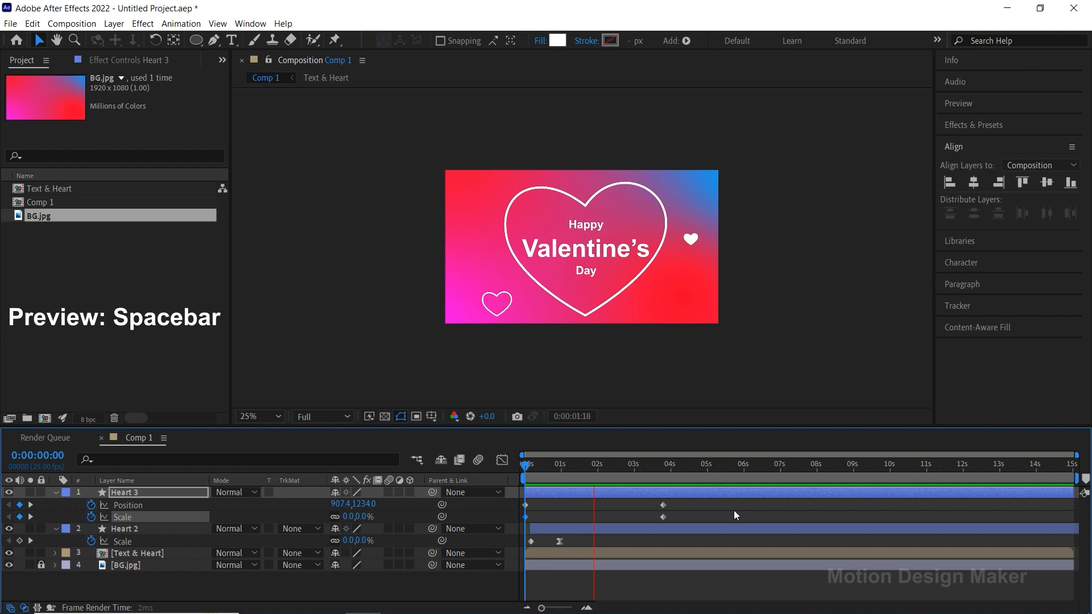
key(space)
Step: Shift the upper end point of Heart 3's motion path slightly, then preview from the start and return to 0:00:00:00
drag(664, 470, 511, 480)
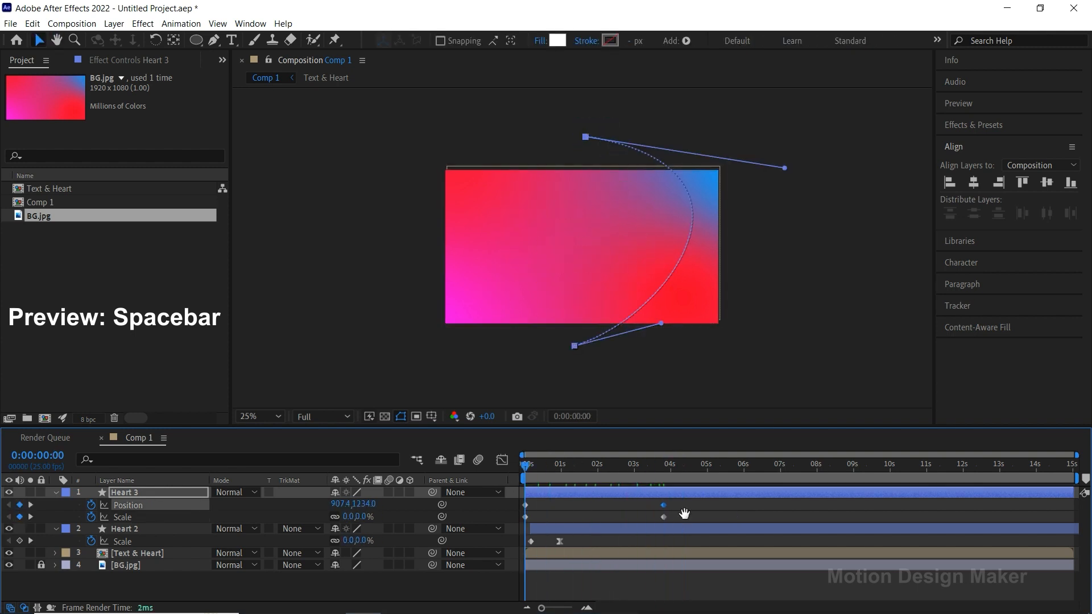
key(space)
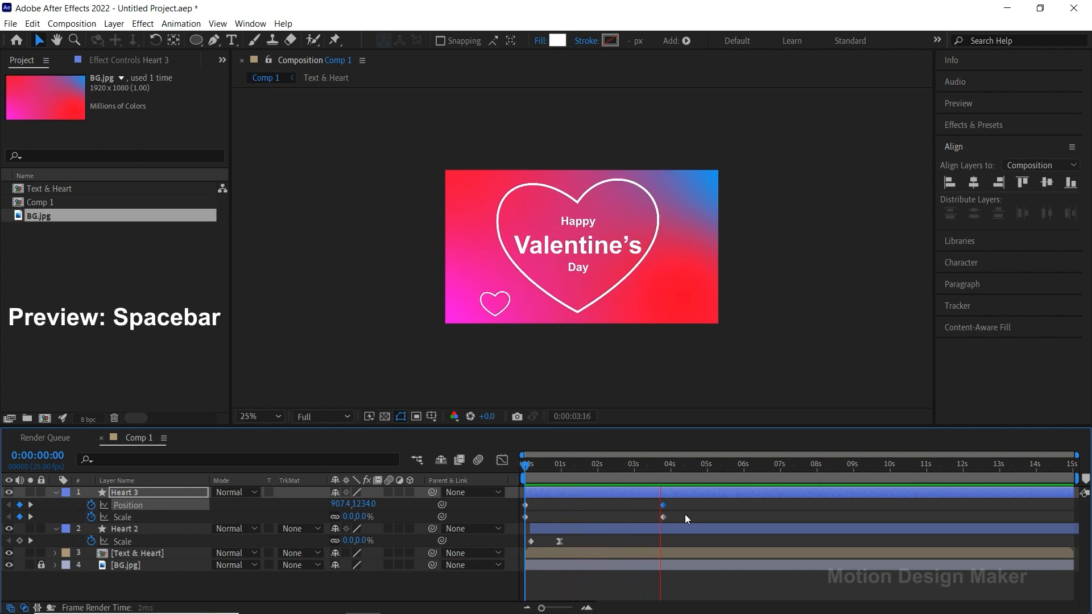
key(space)
drag(645, 478, 503, 482)
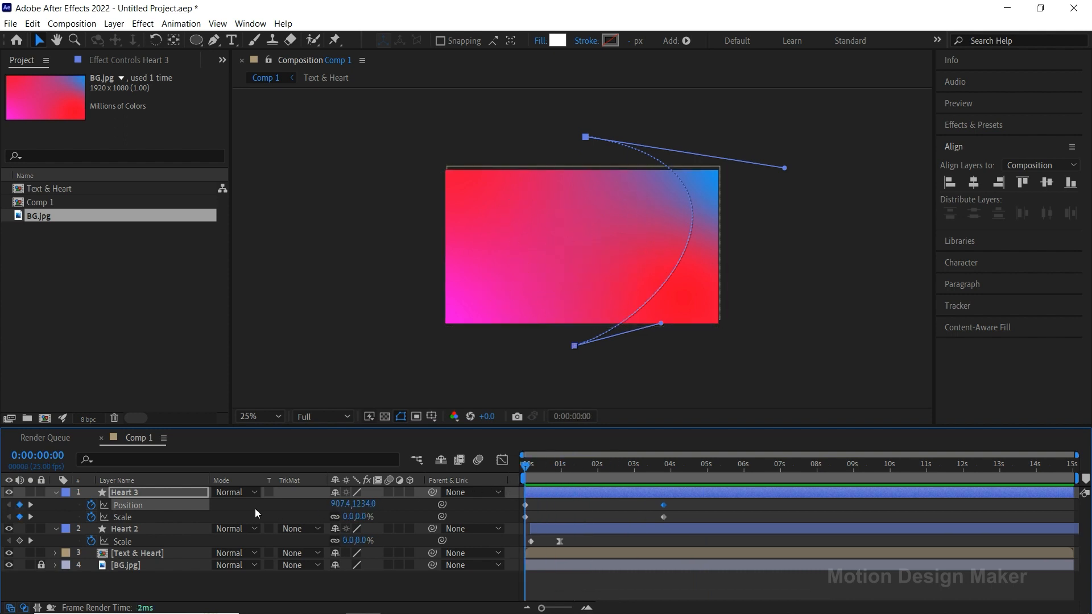
Step: Add the expression loopOut() to Heart 3's Position and copy the expression text
alt+click(91, 505)
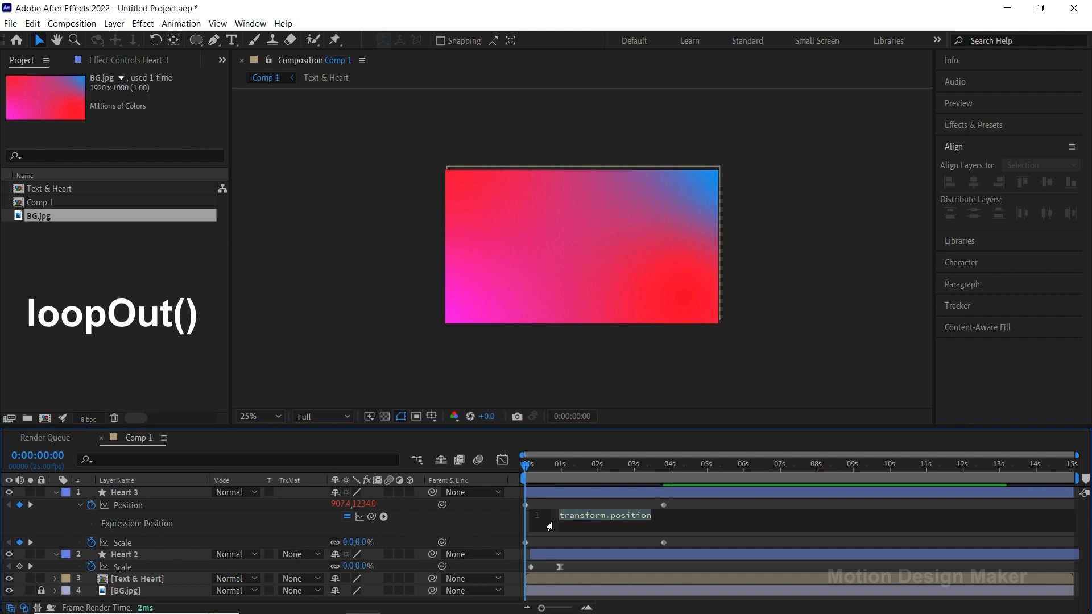
text(loopOut()
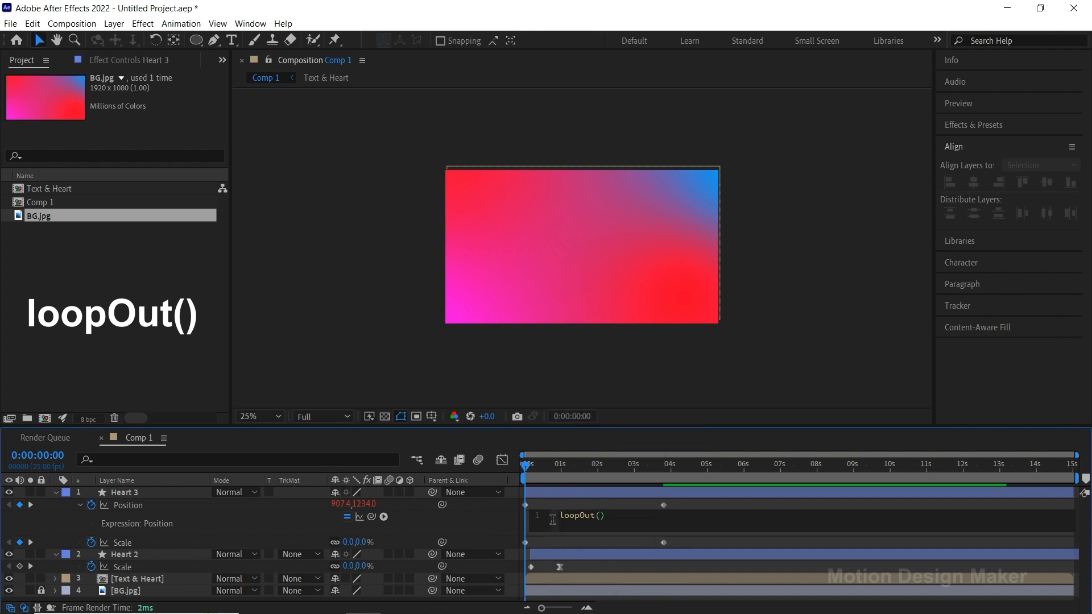
drag(603, 520, 554, 518)
right_click(571, 516)
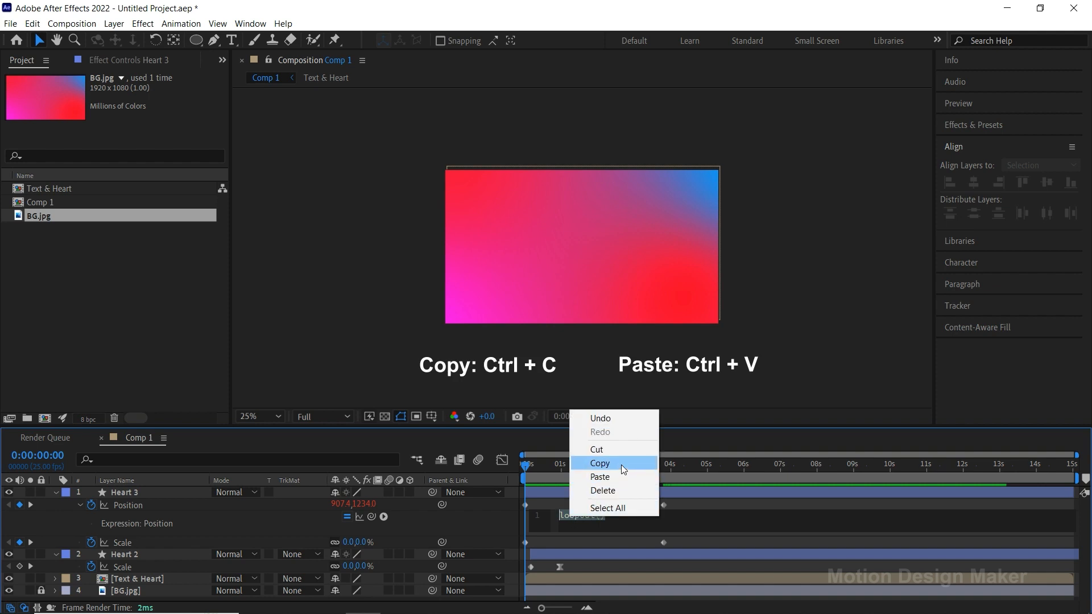
click(600, 463)
click(539, 552)
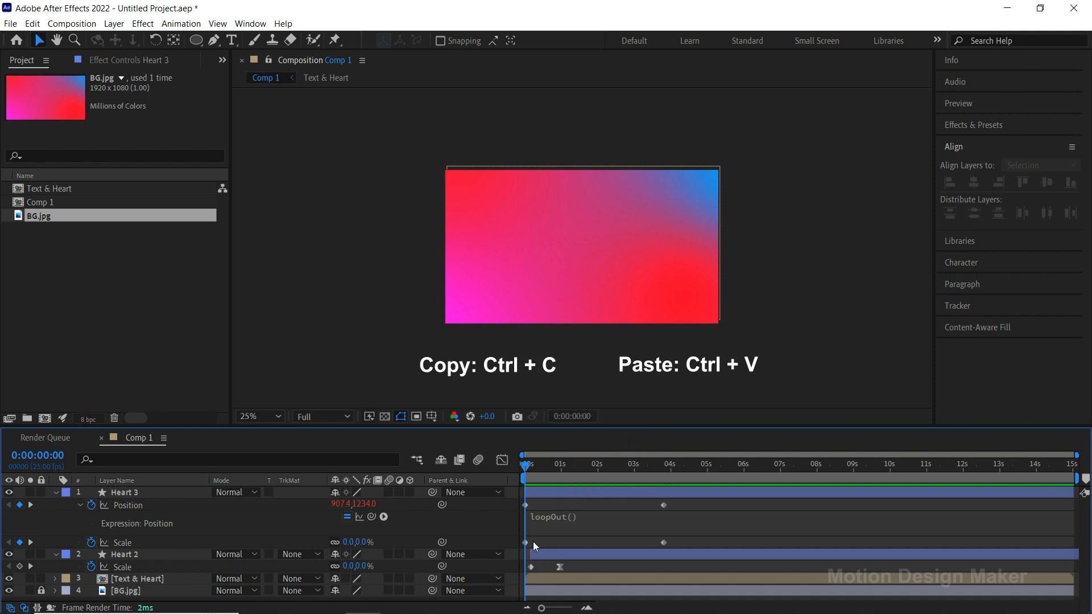
Step: Add the expression loopOut() to Heart 3's Scale and preview the looping animation
alt+click(91, 543)
right_click(581, 552)
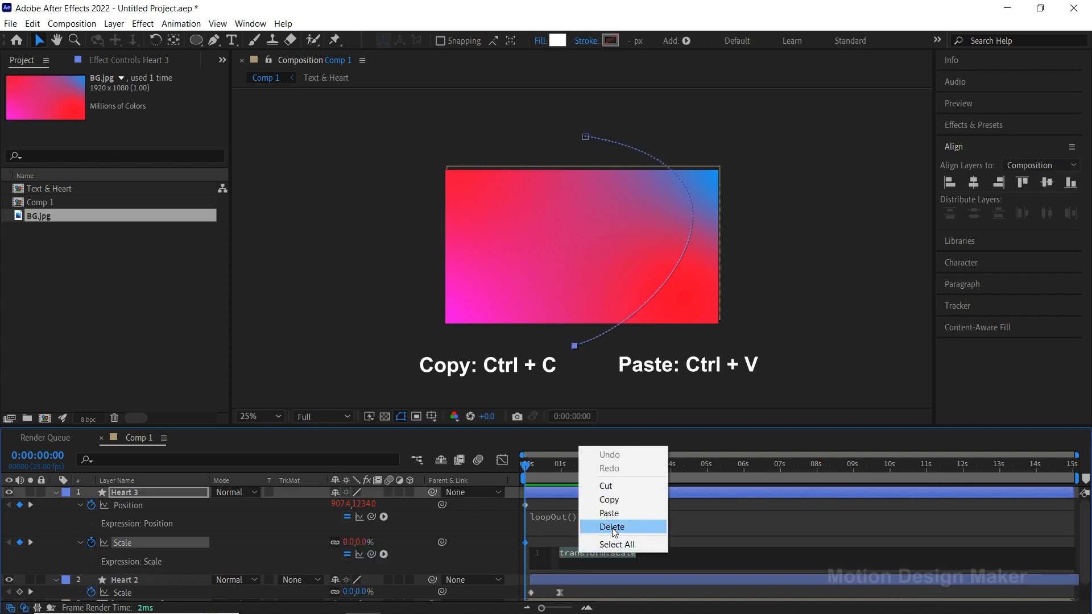
click(612, 527)
right_click(561, 553)
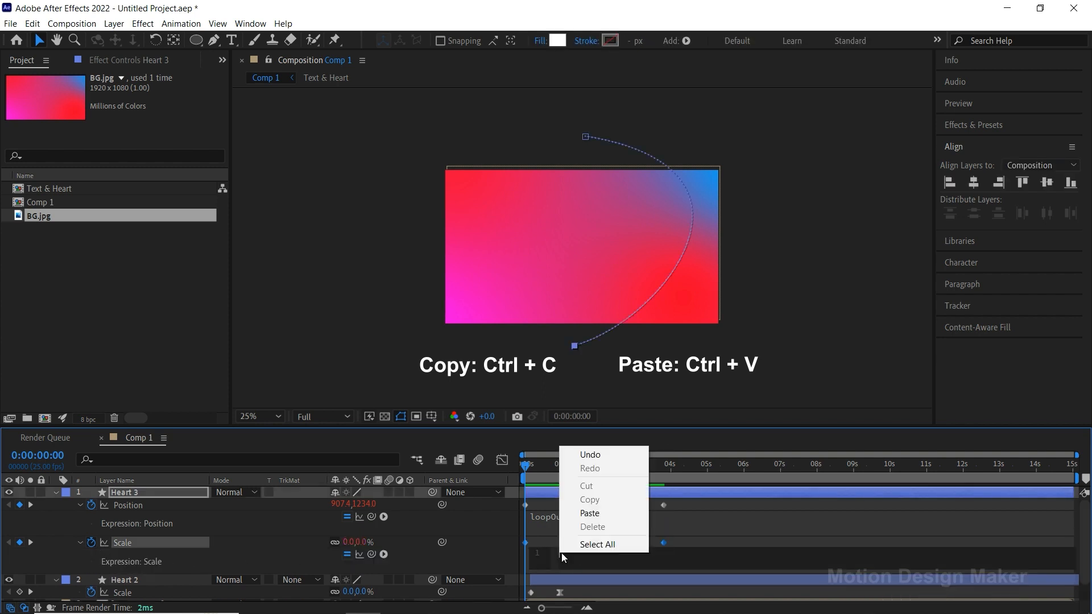
click(610, 513)
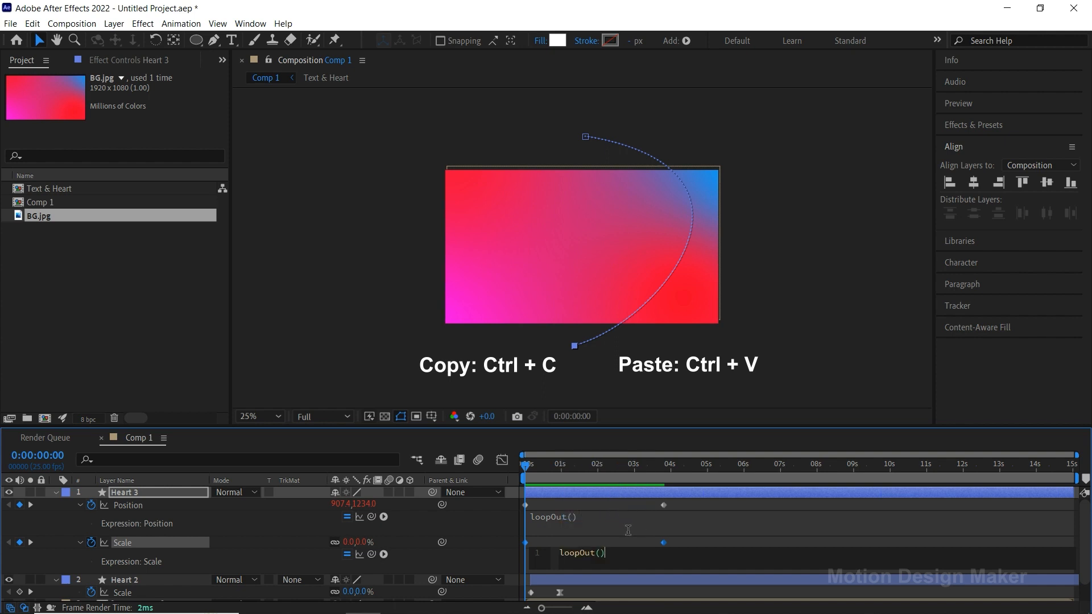
click(586, 540)
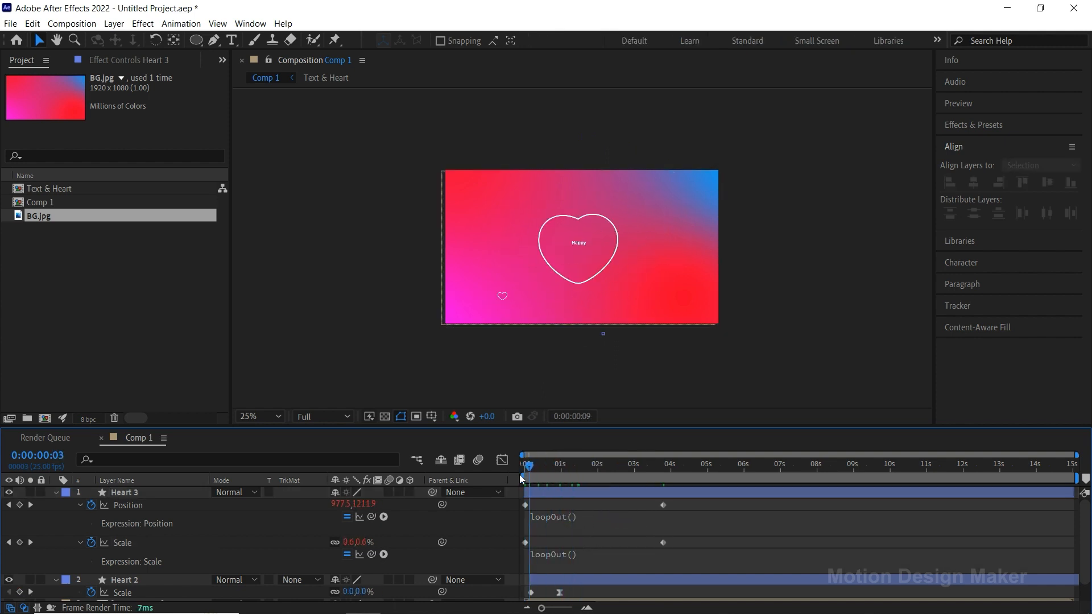
key(space)
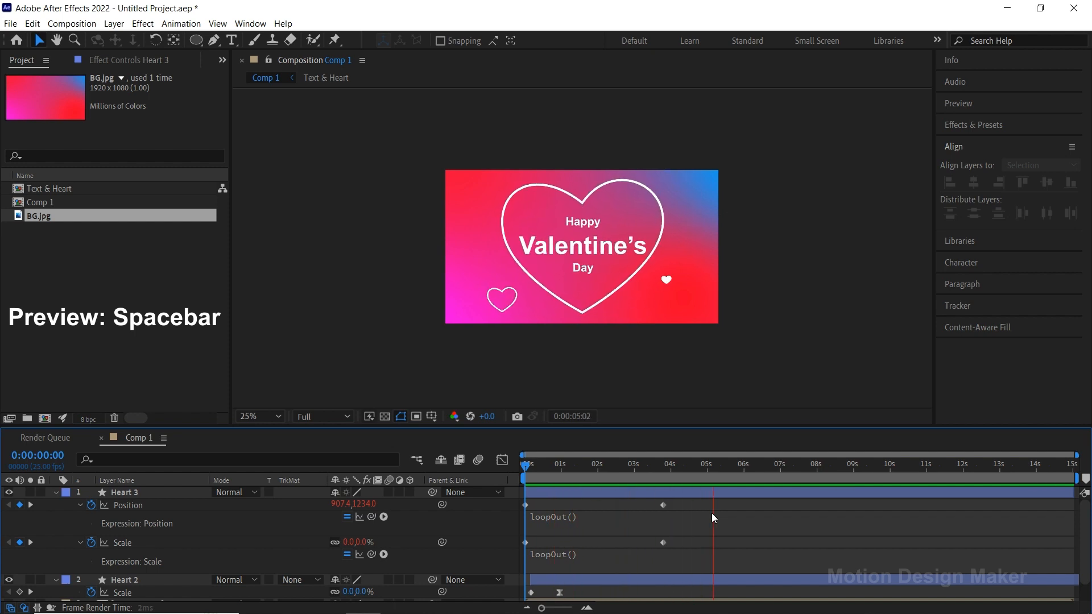
key(space)
Step: Collapse Heart 3's properties and duplicate the layer five times
click(651, 494)
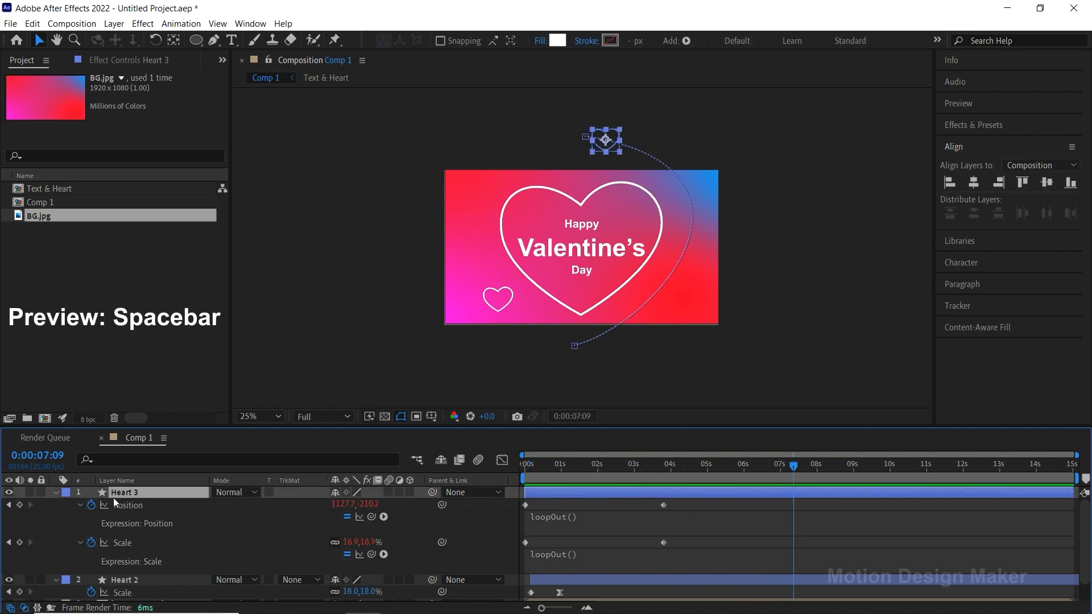
click(56, 492)
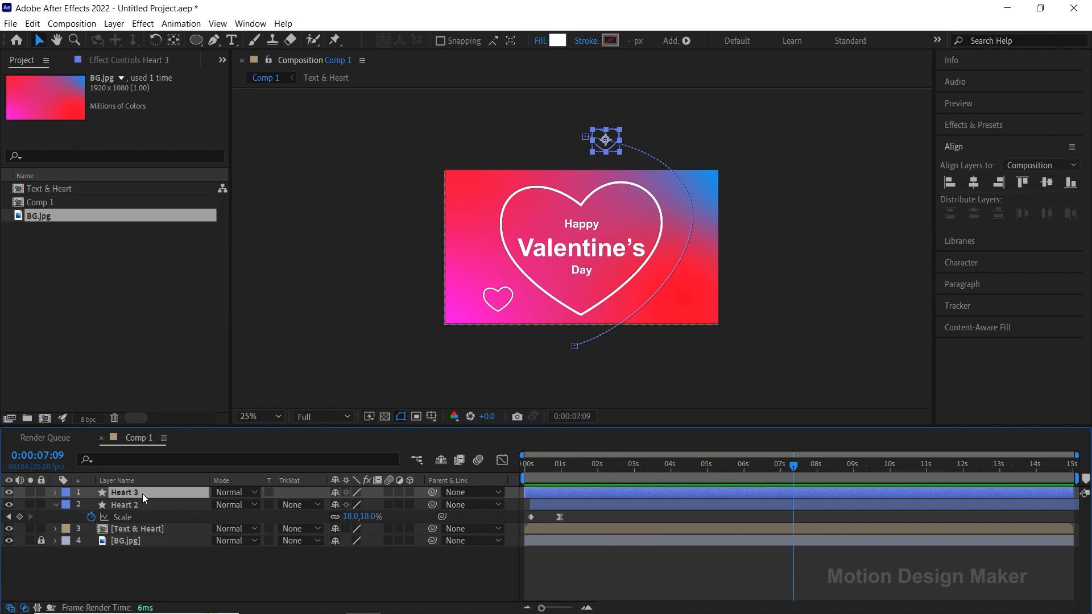
click(32, 23)
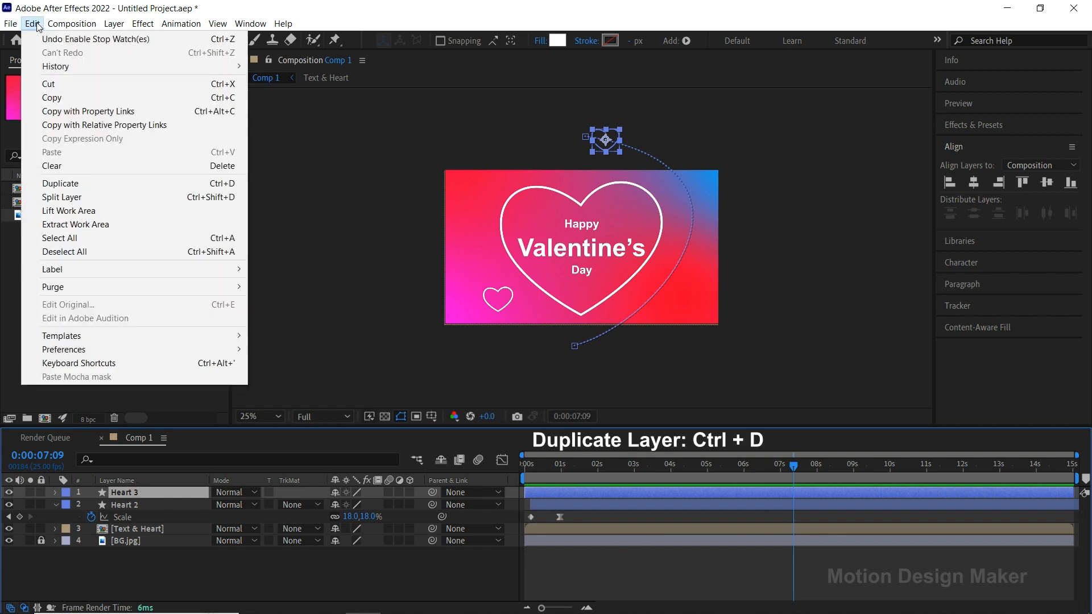
click(100, 183)
click(32, 23)
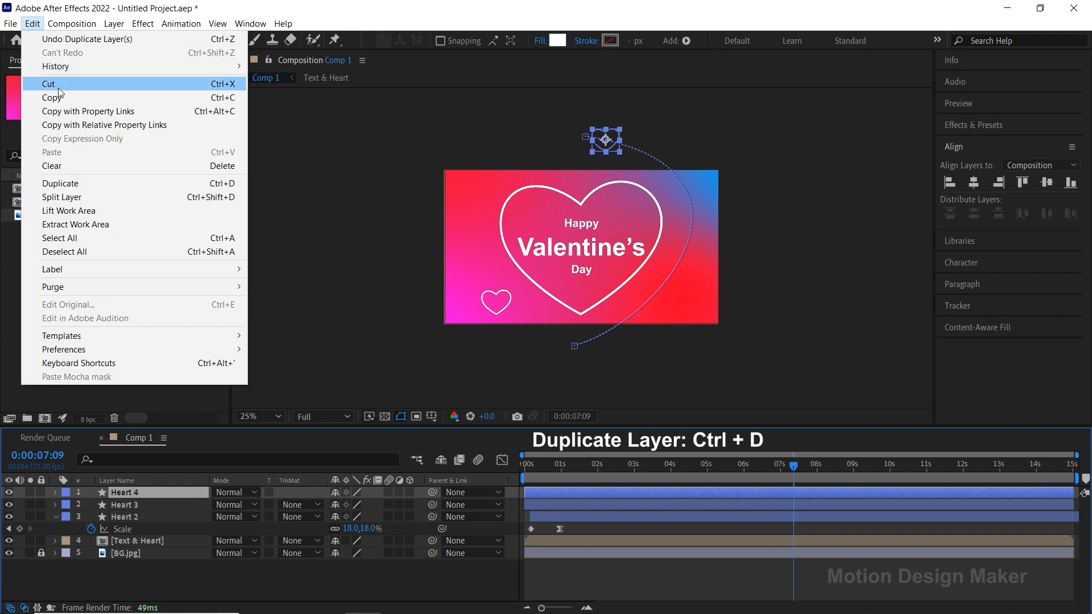
click(90, 181)
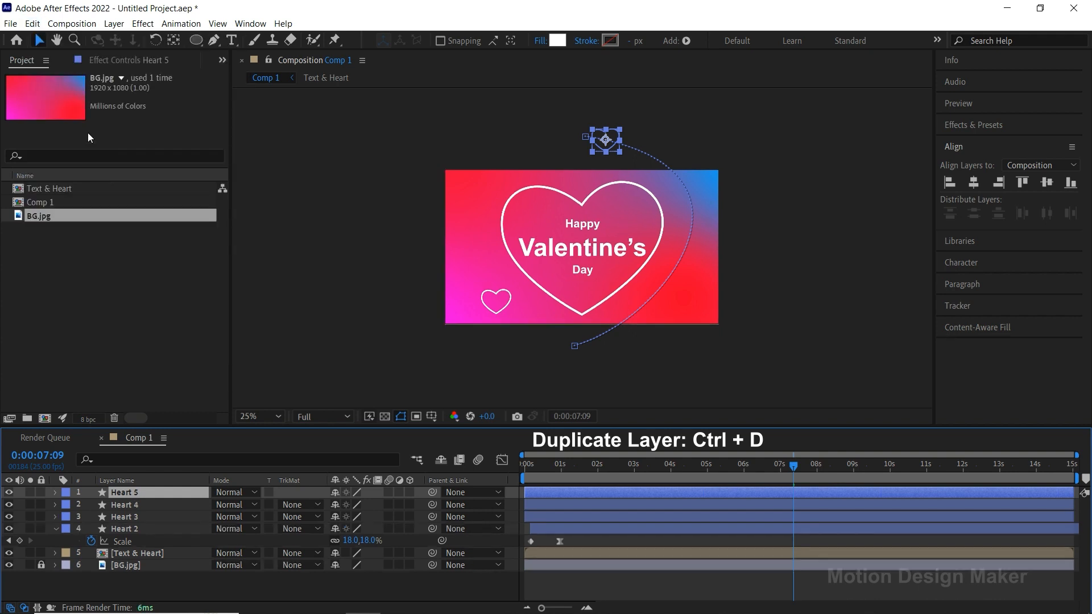
click(34, 24)
click(105, 184)
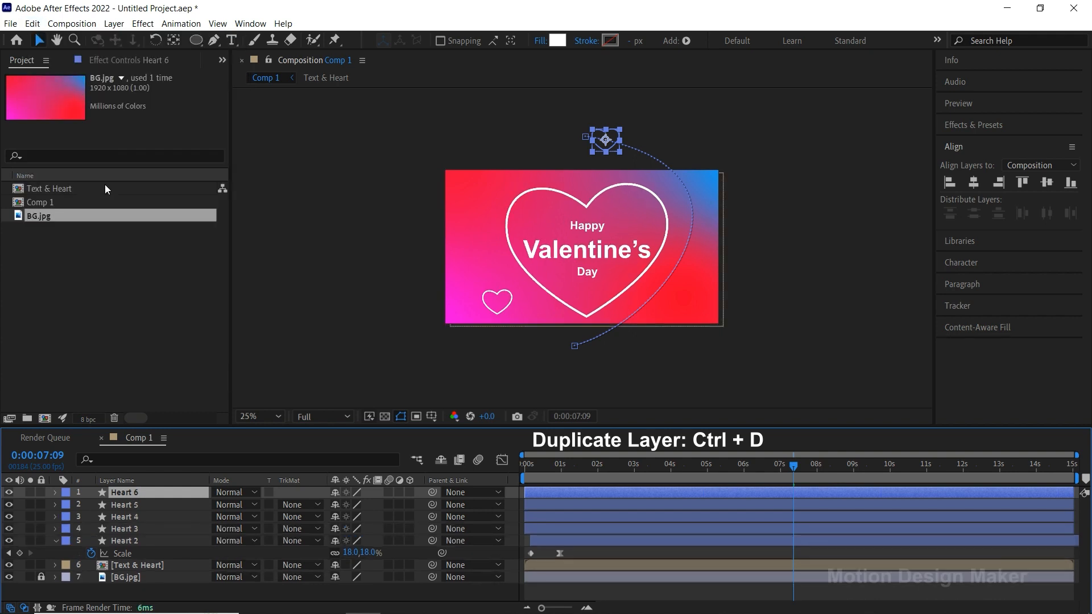
click(32, 24)
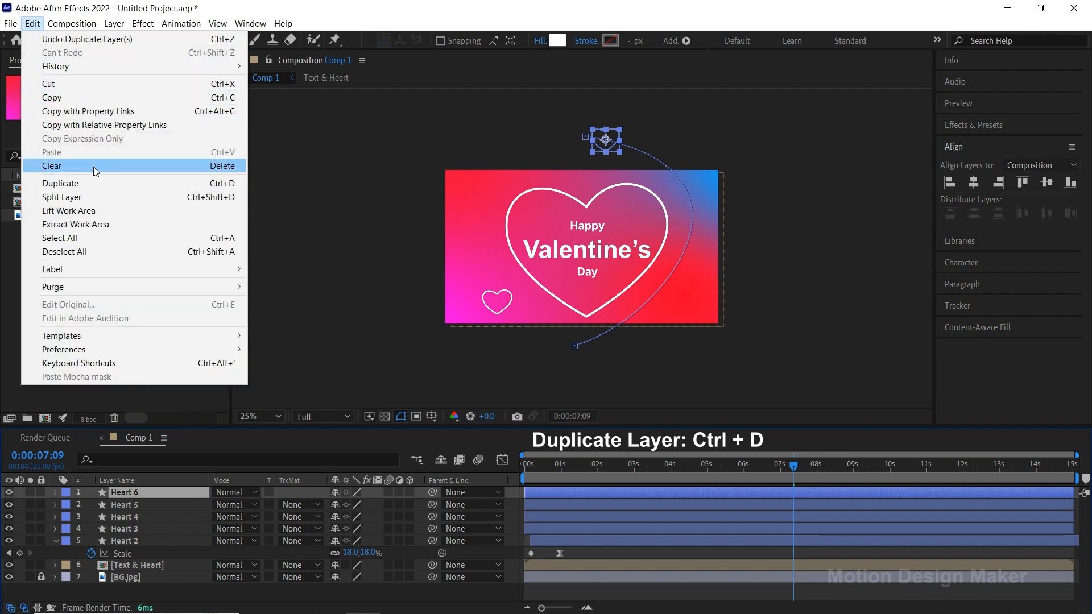
click(94, 182)
click(32, 23)
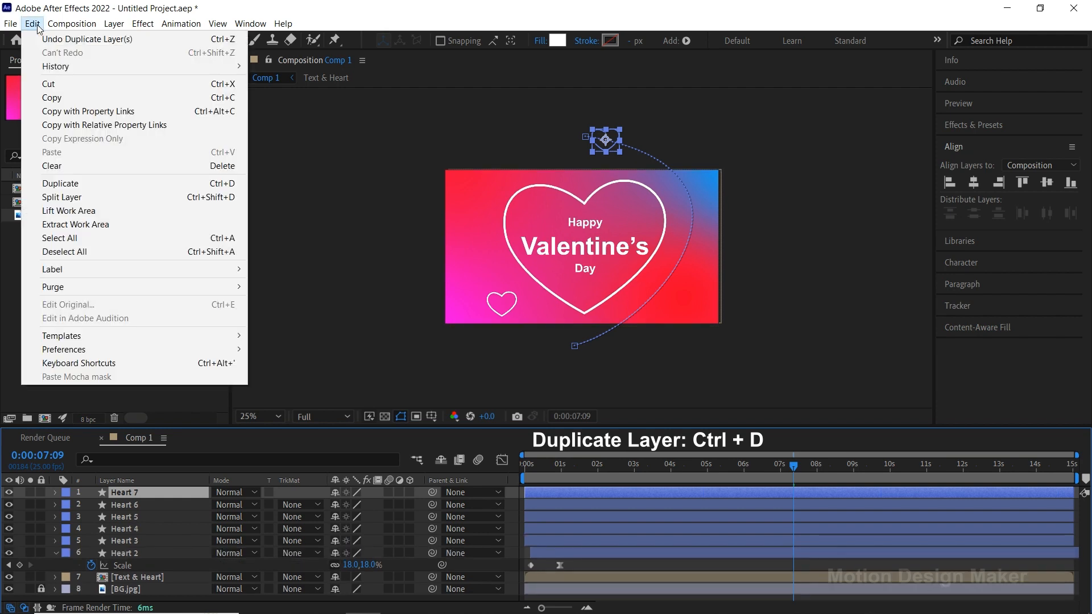
click(94, 184)
Step: Shift the layers Heart 4 through Heart 8 together so they start at 0:00:00:15
drag(529, 466, 545, 467)
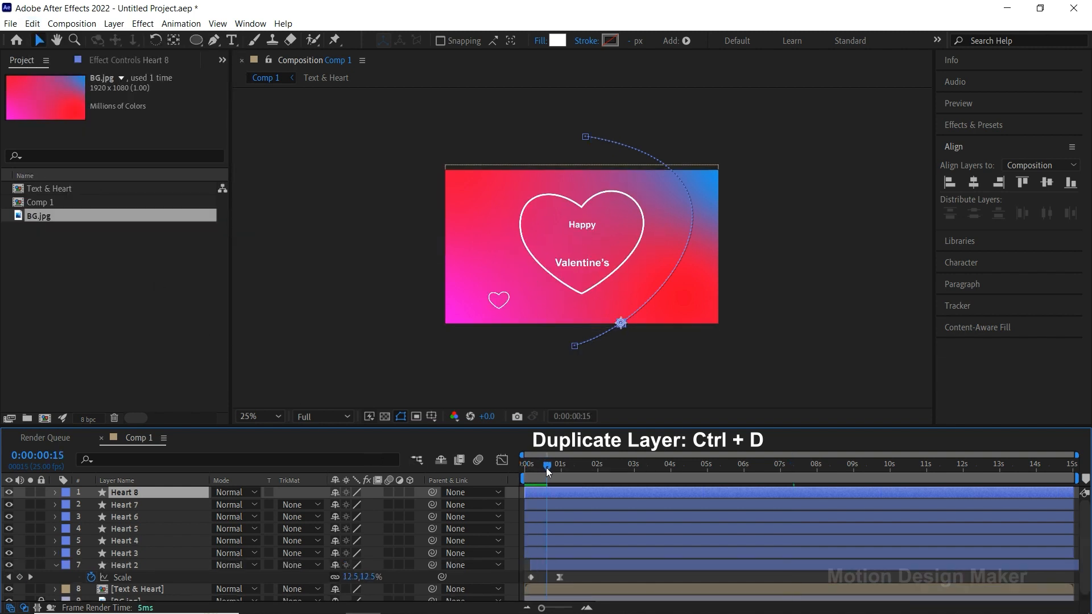
click(544, 542)
shift+click(550, 494)
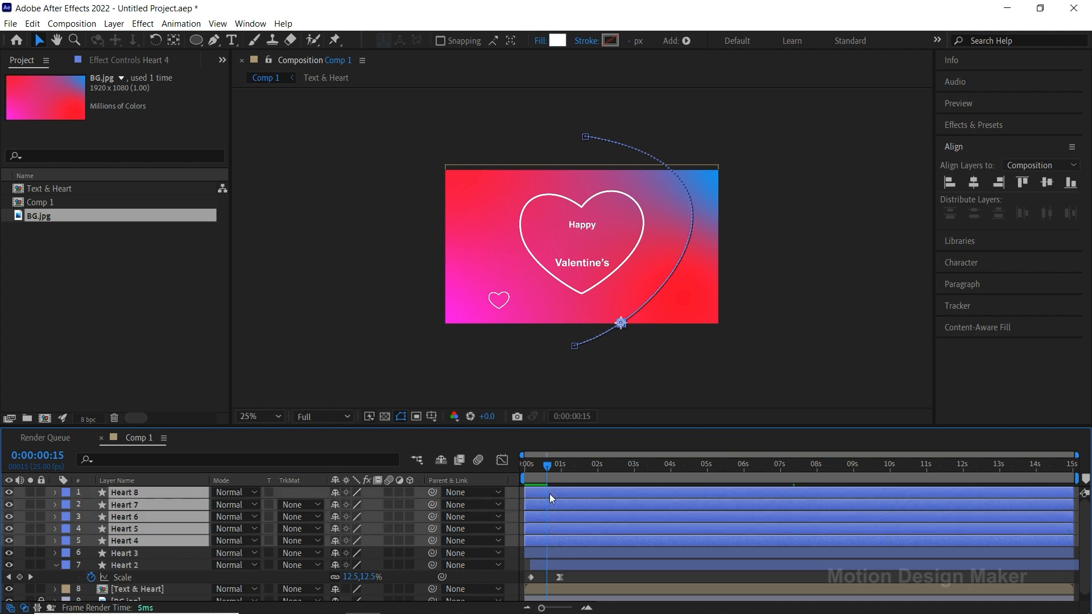
drag(531, 493, 567, 466)
Step: Offset Heart 5 through Heart 8 to start at 0:00:01:05, and Heart 6 through Heart 8 to start at 0:00:01:20
ctrl+click(561, 540)
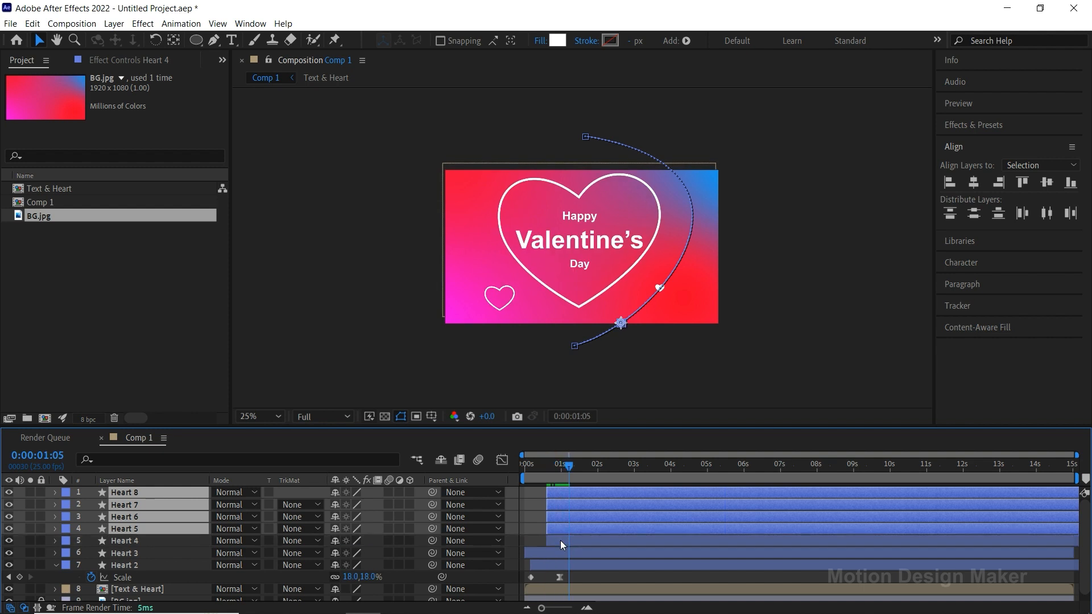
drag(555, 526, 574, 526)
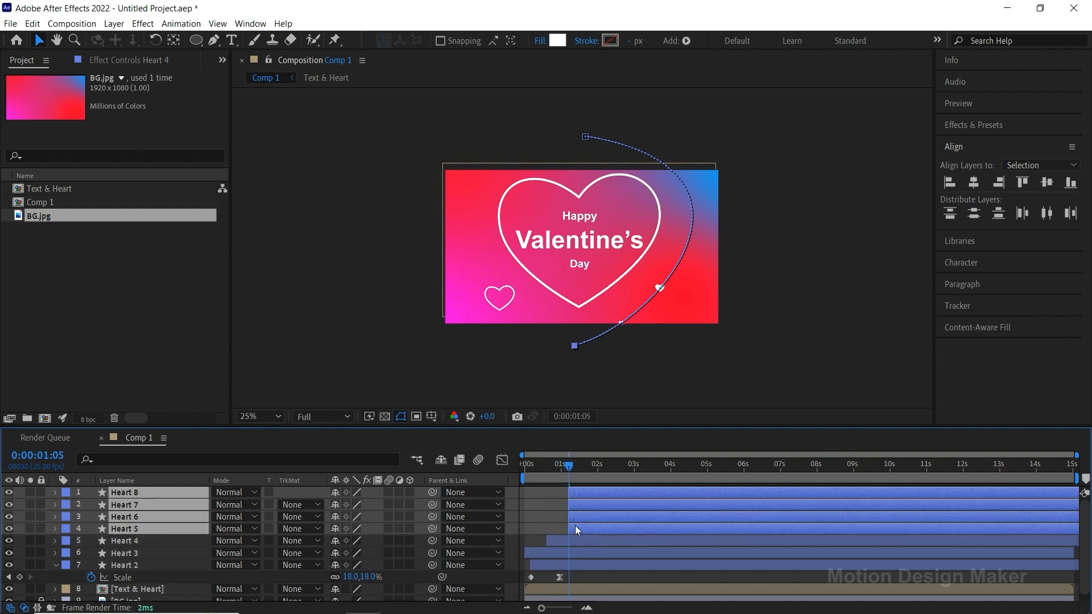
ctrl+click(574, 529)
drag(569, 466, 591, 478)
drag(581, 516, 596, 514)
Step: Stagger Heart 7 and Heart 8 further, with Heart 8 starting at about 3 seconds, and preview from 0:00:00:00
ctrl+click(598, 513)
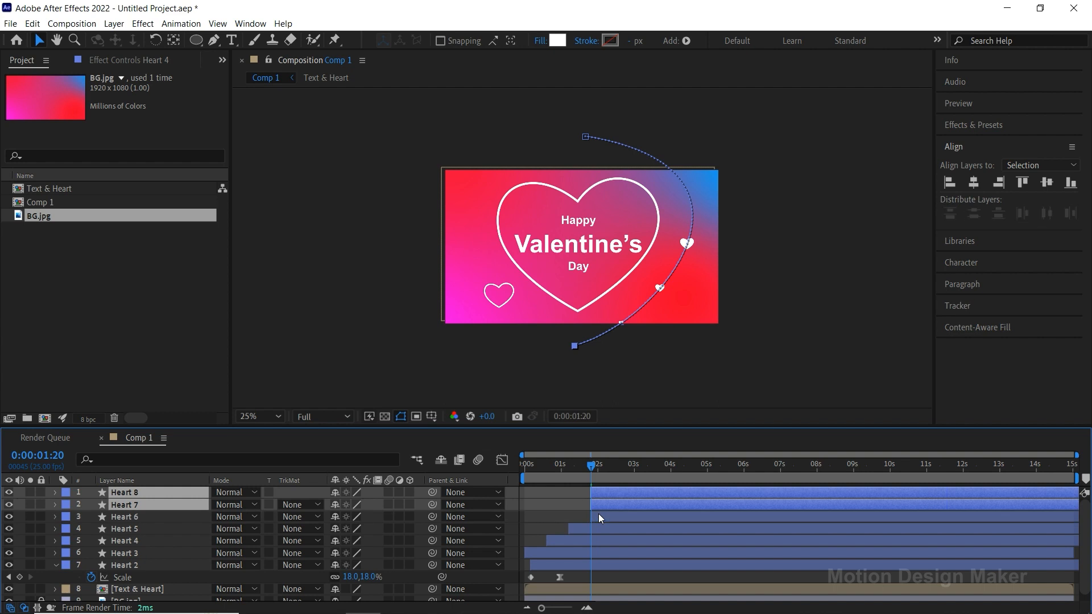
drag(591, 468, 517, 489)
ctrl+click(620, 503)
key(space)
key(space)
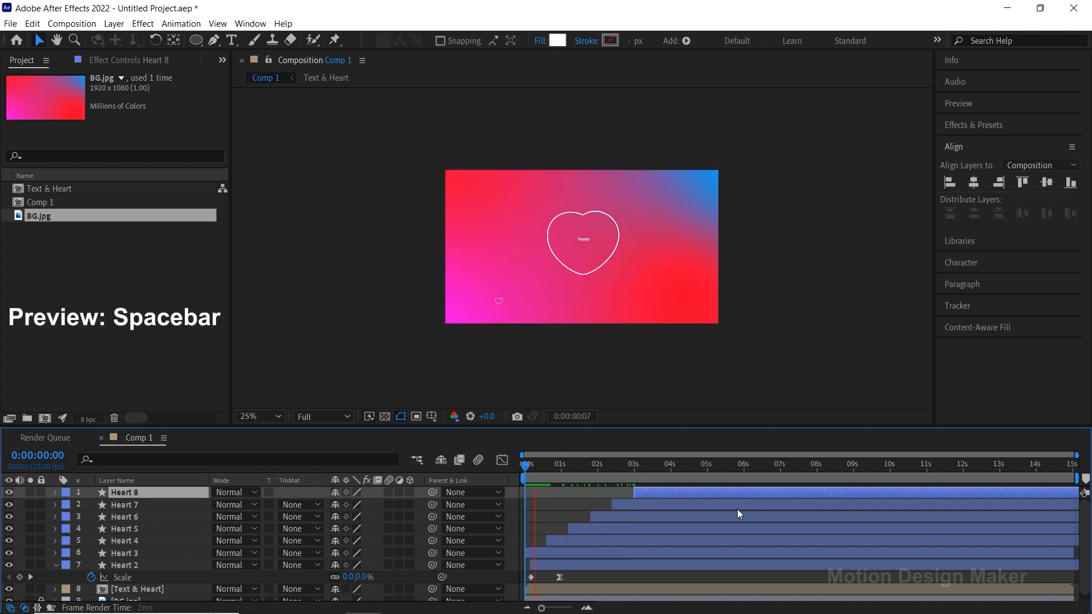